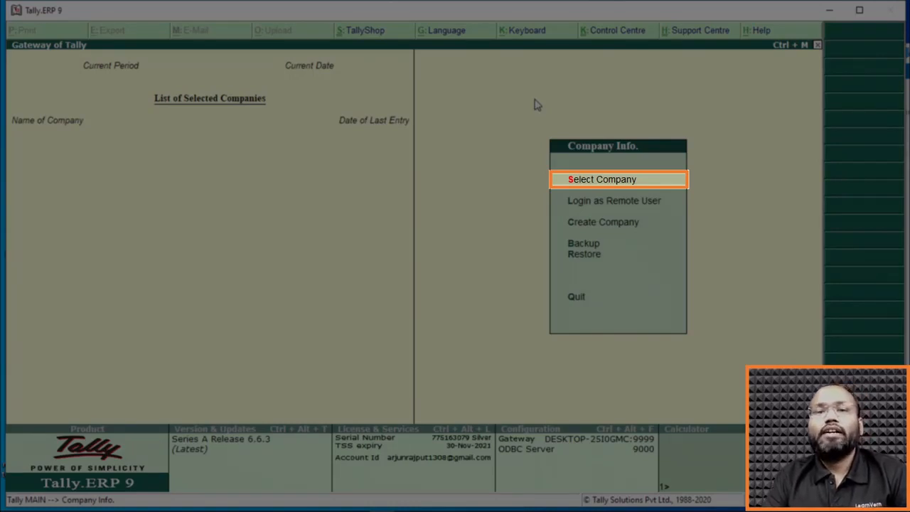
# Check the list of existing companies on disk and look over the other Company Info options.
pyautogui.press('Return')
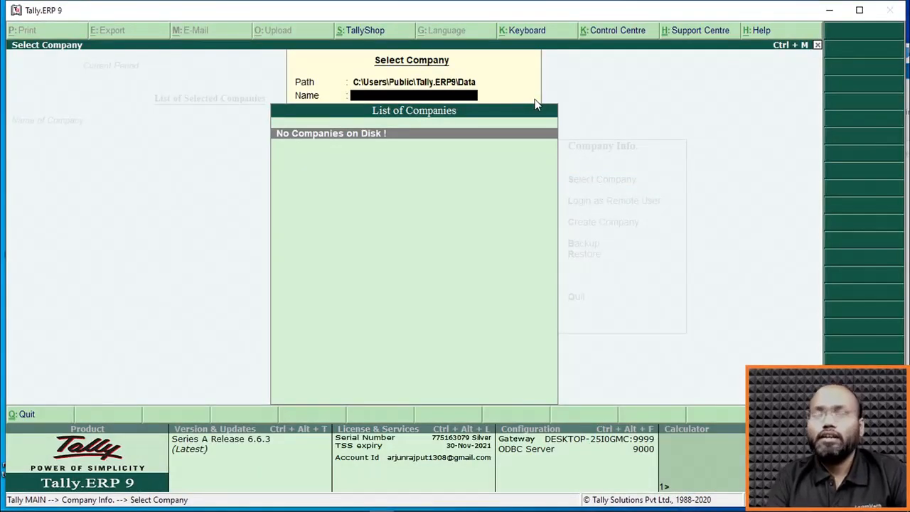
pyautogui.press('Escape')
pyautogui.press('Down')
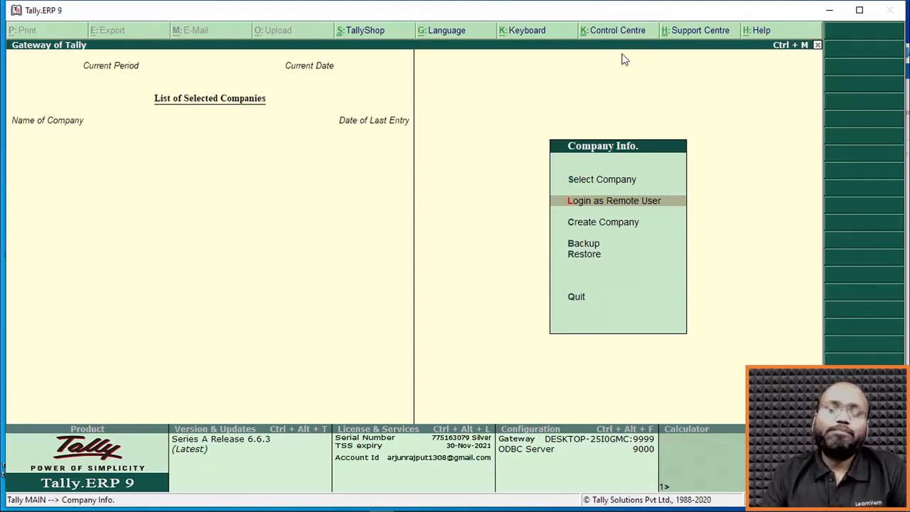
pyautogui.press('Down')
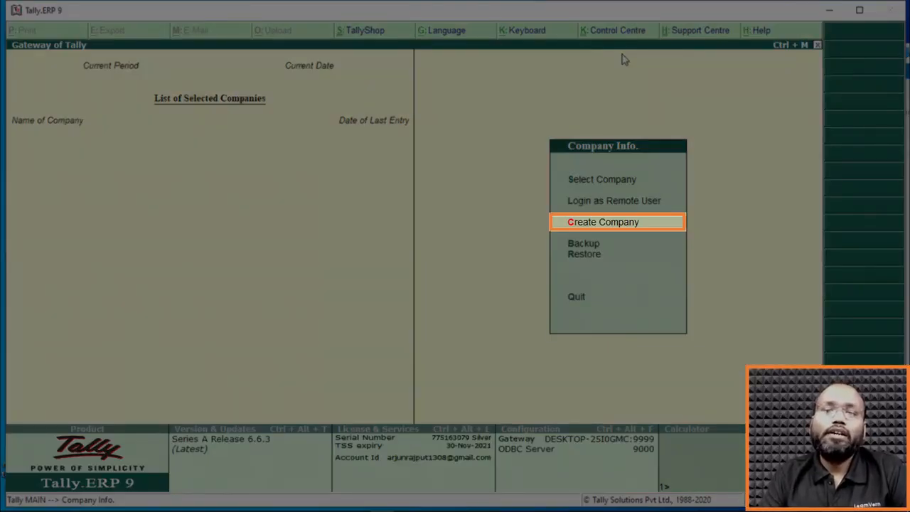
pyautogui.press('Down')
pyautogui.press('Down')
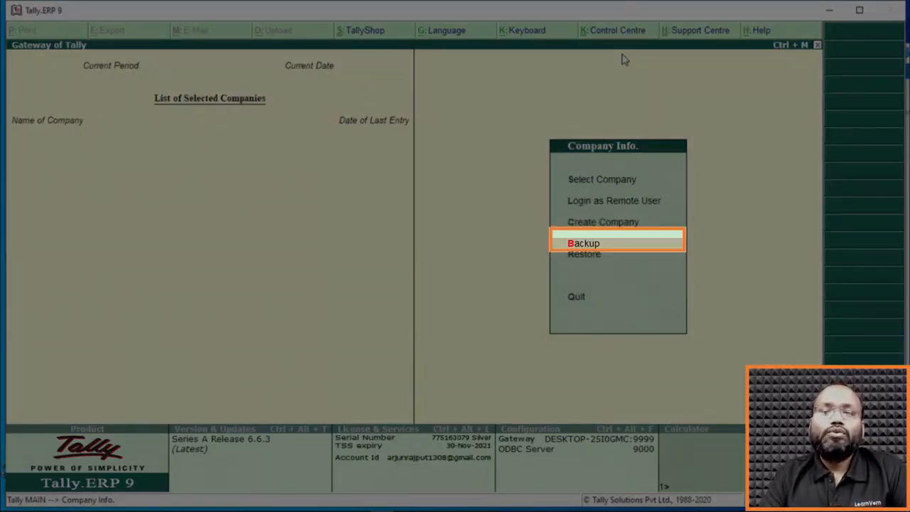
pyautogui.press('Up')
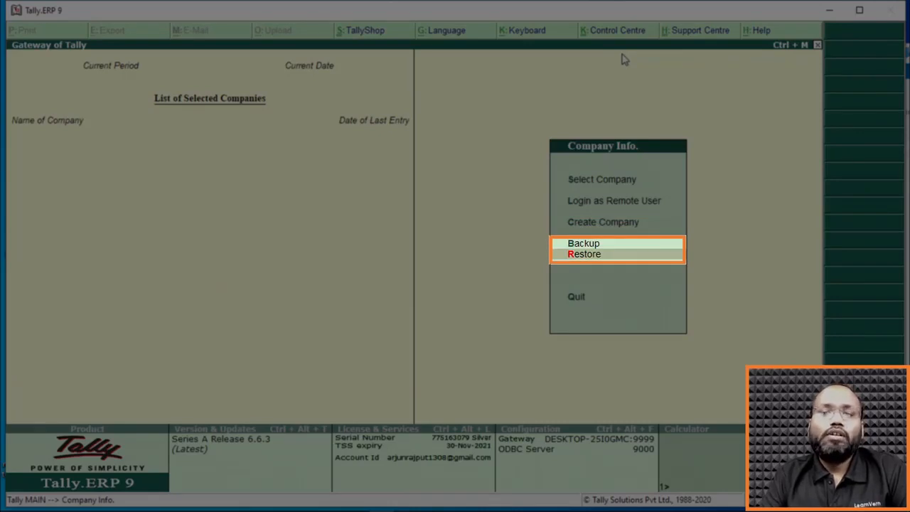
pyautogui.press('Down')
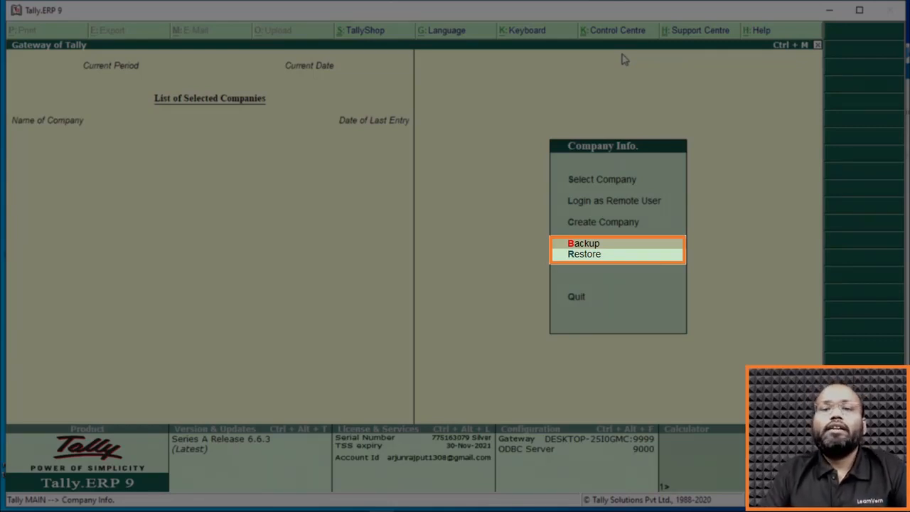
pyautogui.press('Up')
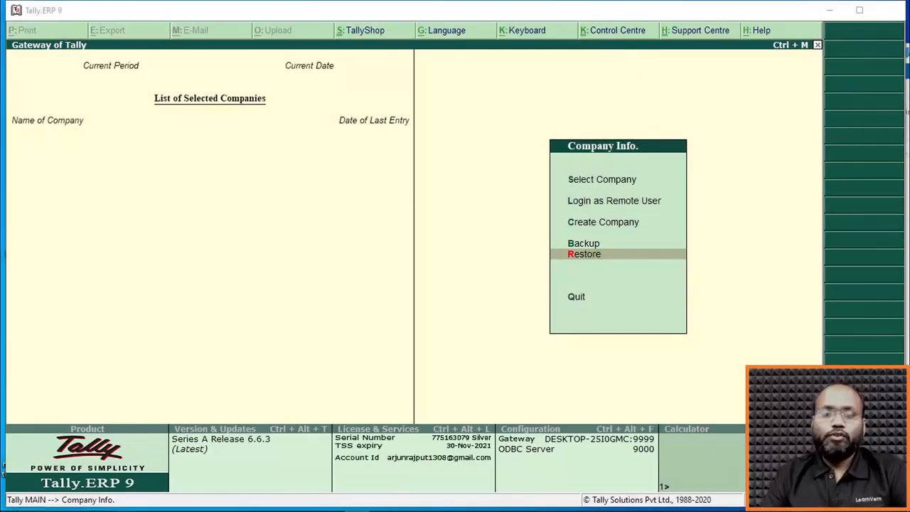
pyautogui.click(621, 246)
pyautogui.press('Escape')
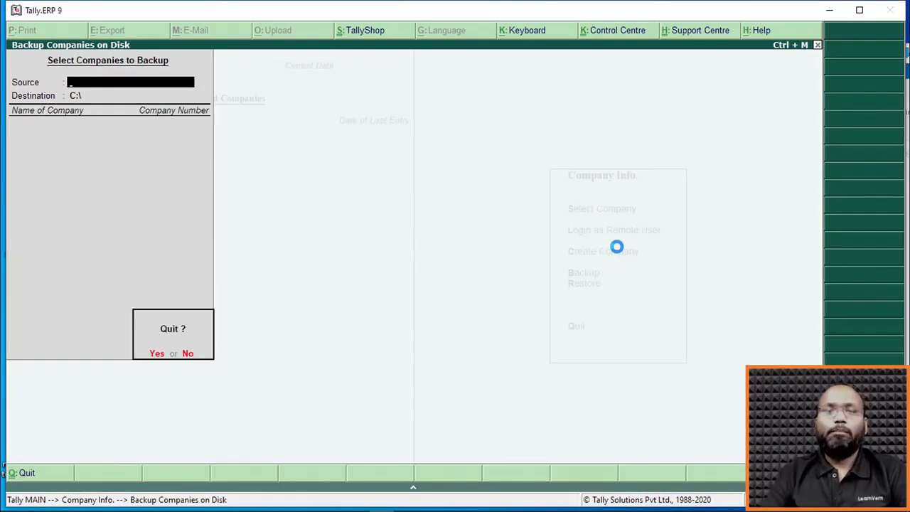
pyautogui.press('Return')
pyautogui.press('Down')
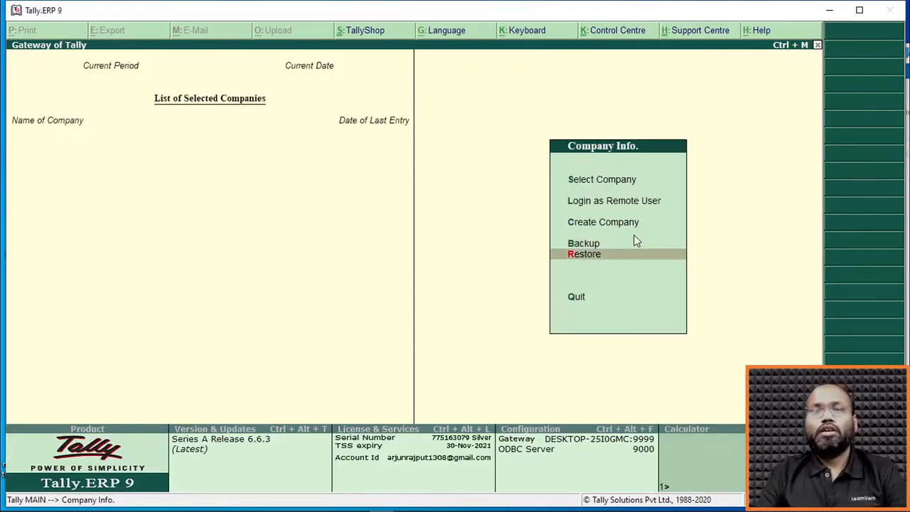
pyautogui.press('Up')
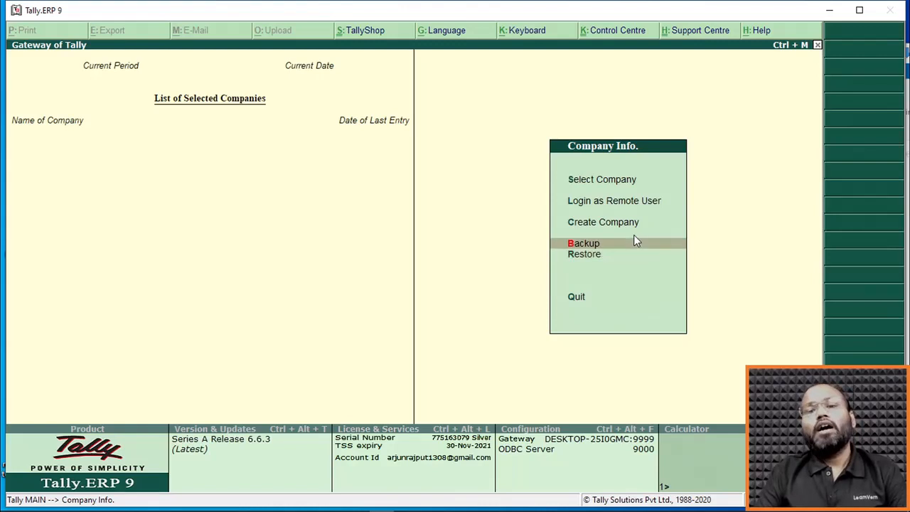
# Start a new company named Starlight Corporation in the default data directory, keeping the same mailing name.
pyautogui.press('Up')
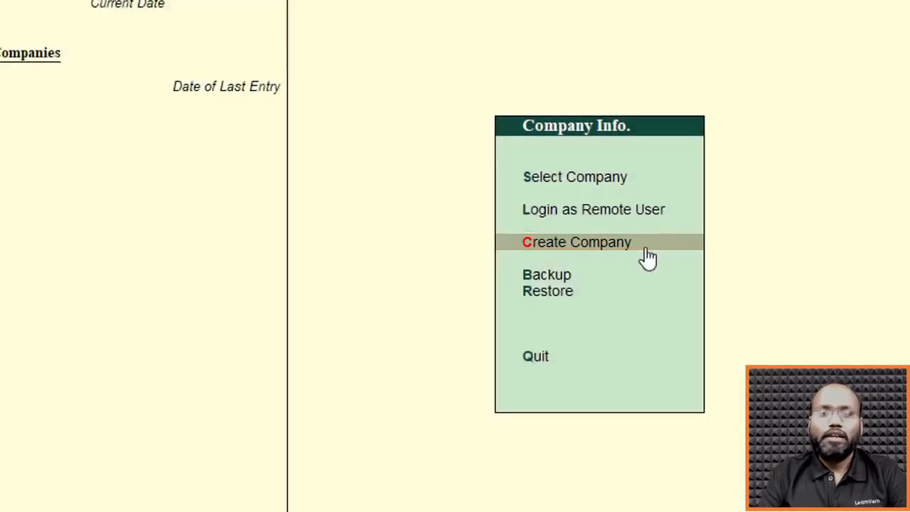
pyautogui.press('Return')
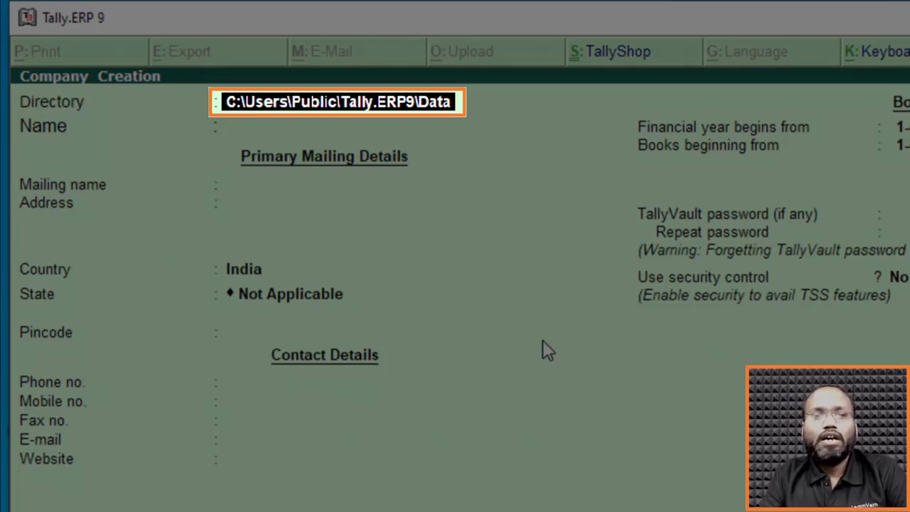
pyautogui.press('Return')
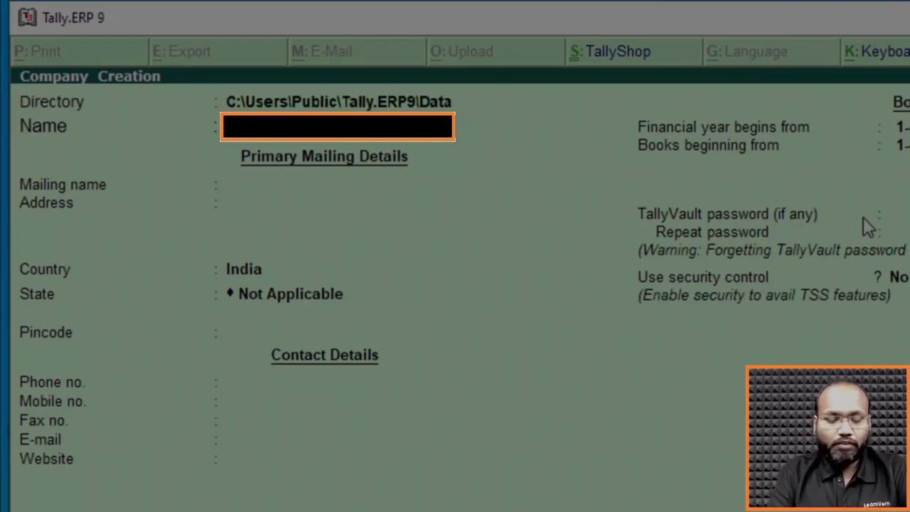
pyautogui.write('Starlight')
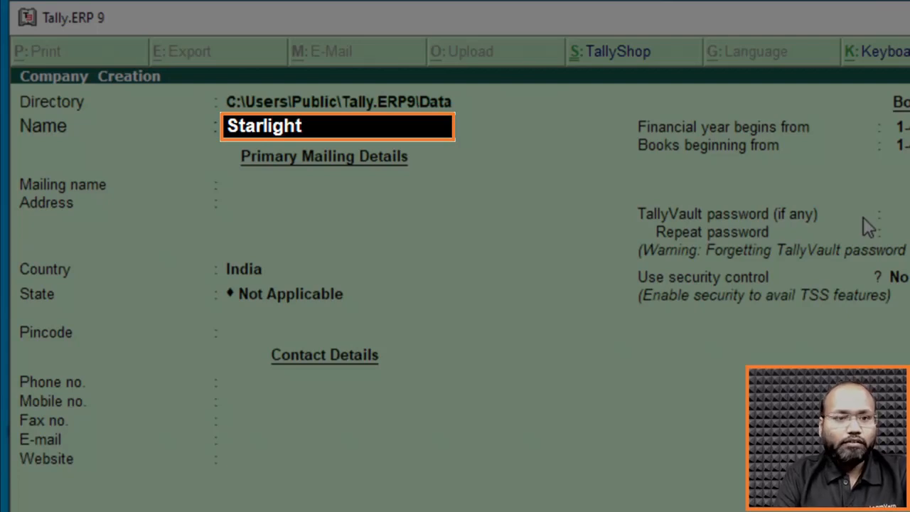
pyautogui.write(' Corporation')
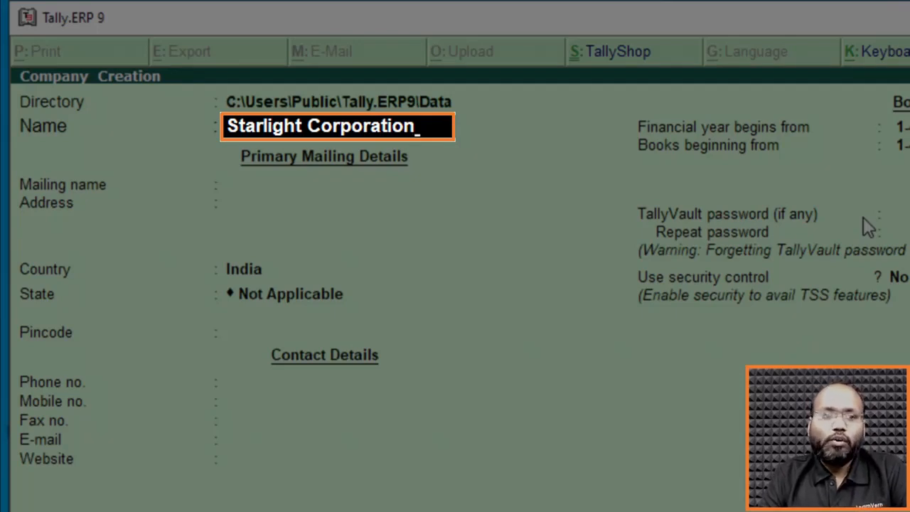
pyautogui.press('Return')
pyautogui.press('Return')
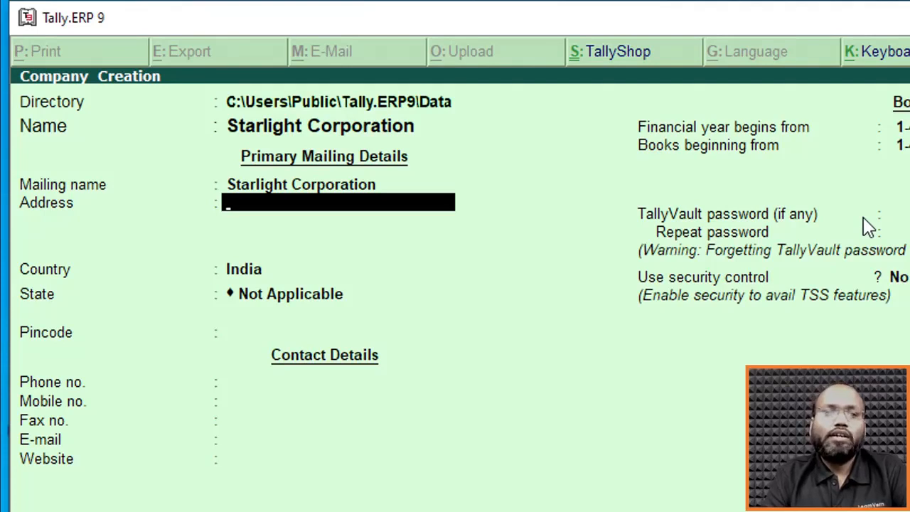
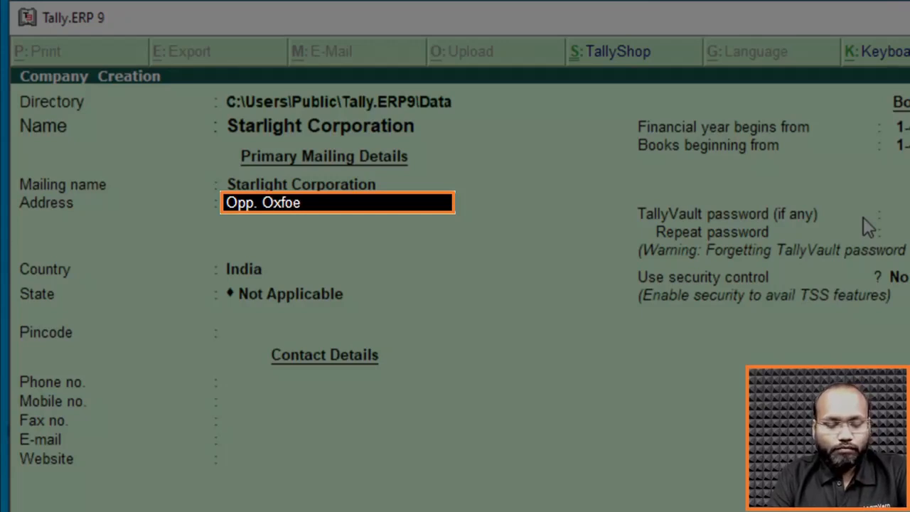
# Enter the building landmark as the first line of the company's postal address.
pyautogui.press('BackSpace')
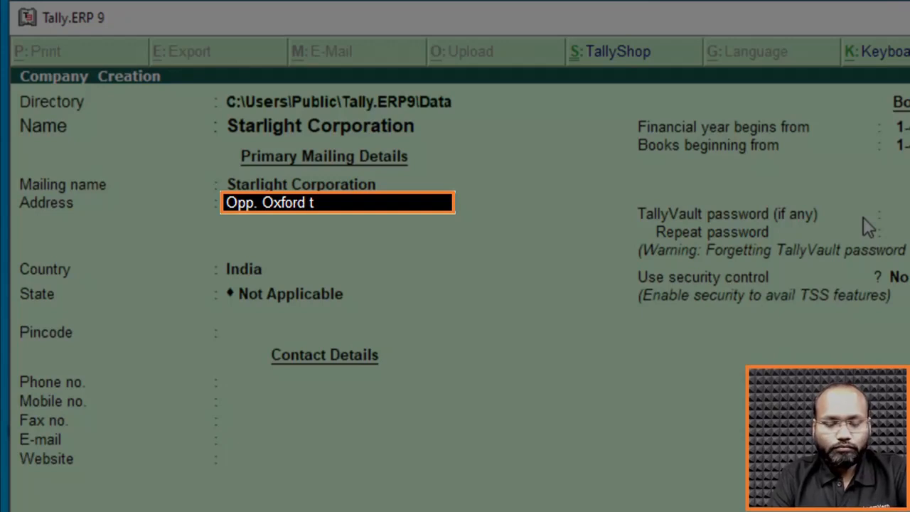
pyautogui.press('Return')
# Enter the nearby road as the second line of the company's postal address.
pyautogui.write('N')
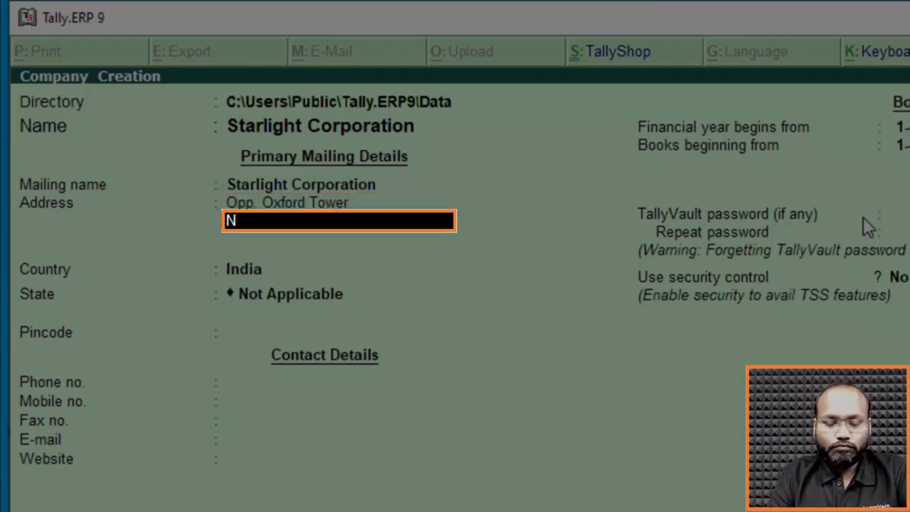
pyautogui.write('r. Hi')
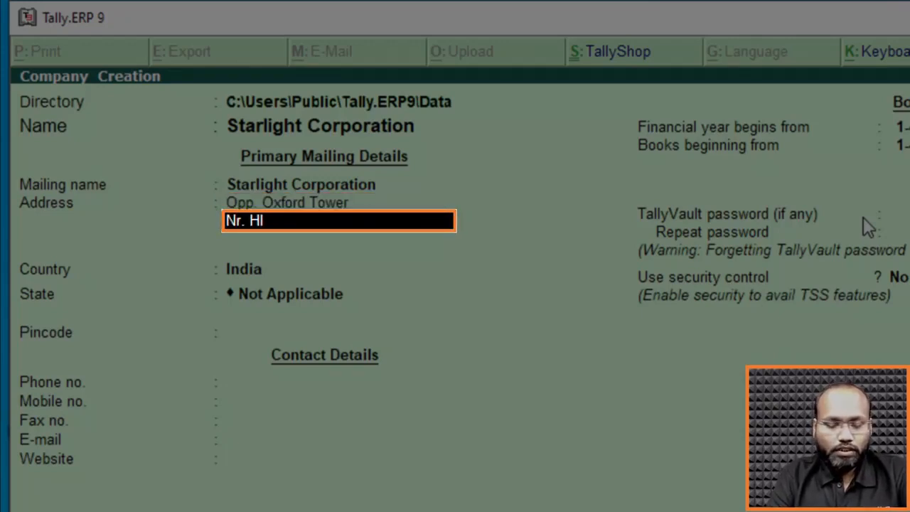
pyautogui.write(' Clo')
pyautogui.press('BackSpace')
pyautogui.press('BackSpace')
pyautogui.press('BackSpace')
pyautogui.write('c')
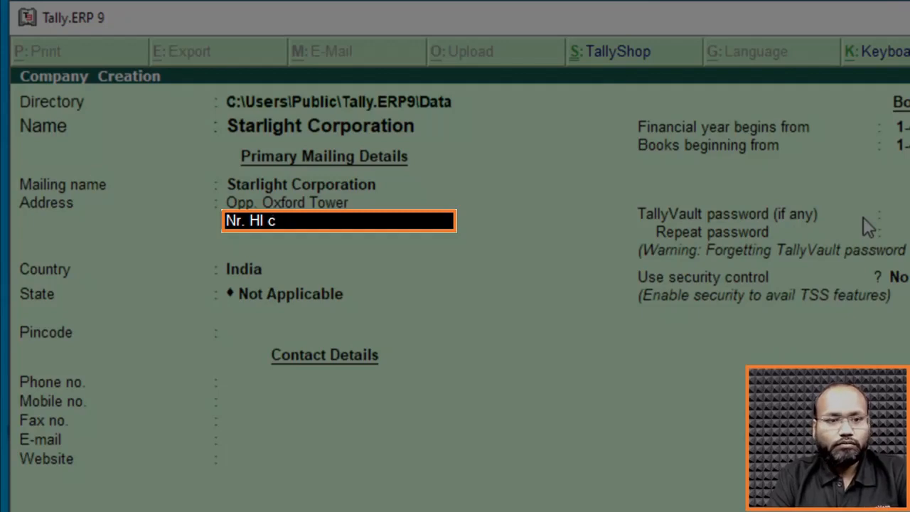
pyautogui.write('ollage Road')
pyautogui.press('Return')
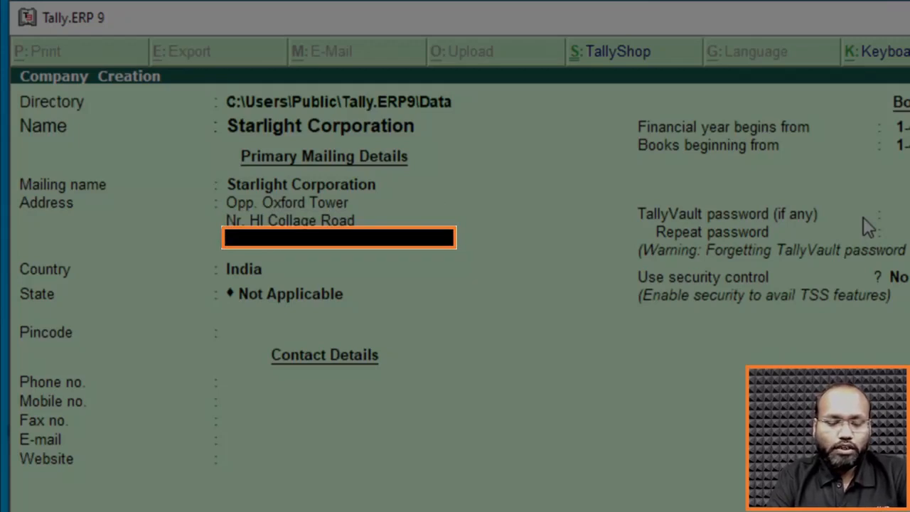
# Enter the city as the third line of the company's address and finish the address block.
pyautogui.write('Ghandhinagar')
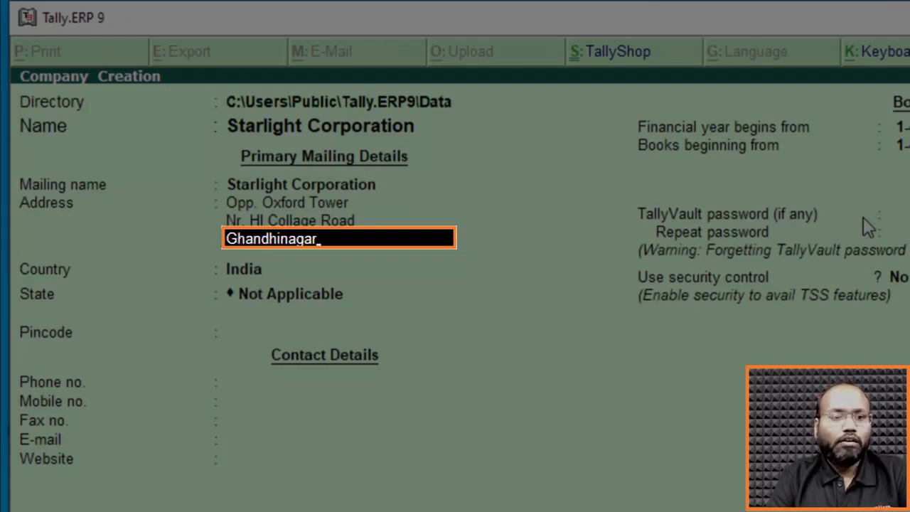
pyautogui.press('Return')
pyautogui.press('Return')
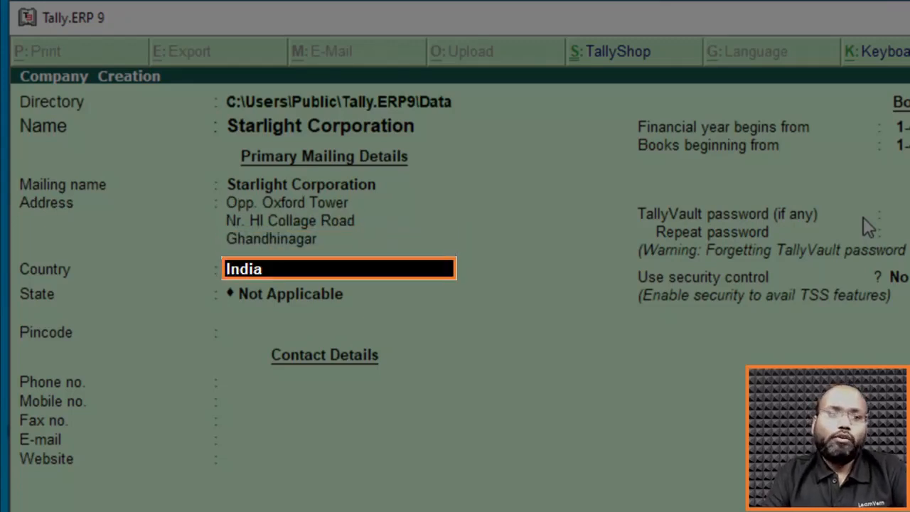
# Keep India as the company's country and set the state to Gujarat.
pyautogui.press('Return')
pyautogui.press('Return')
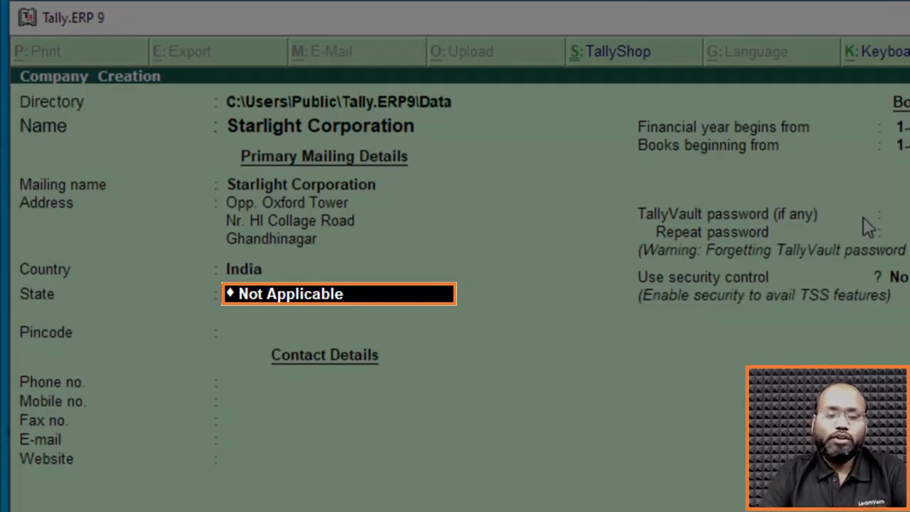
pyautogui.write('Gujara')
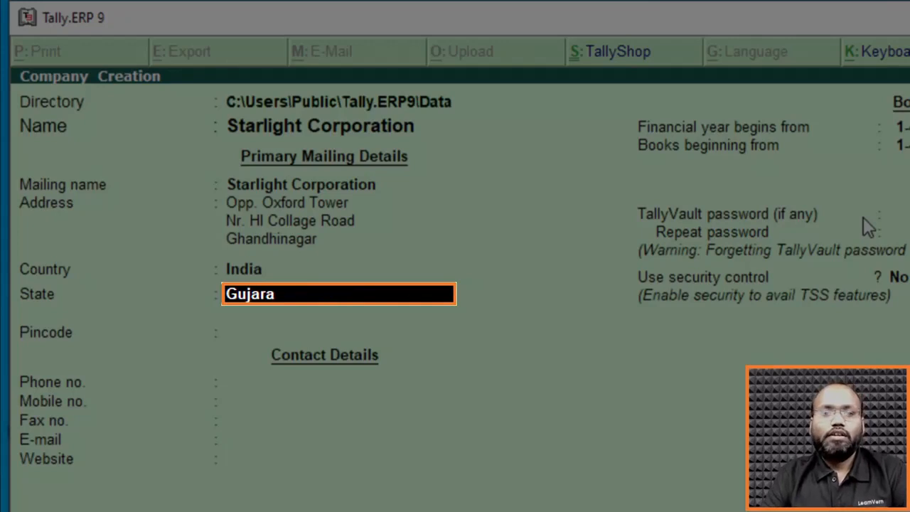
pyautogui.press('Return')
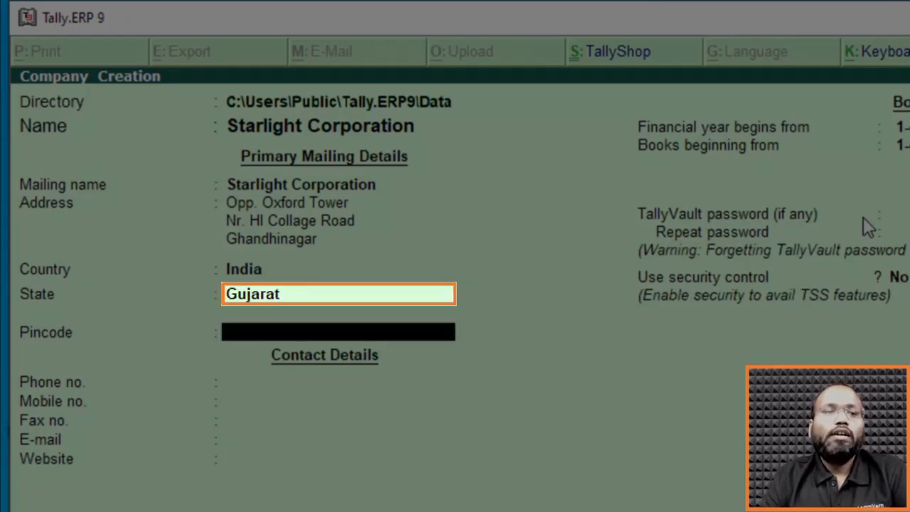
# Enter the company's postal pincode in the primary mailing details.
pyautogui.press('Return')
pyautogui.write('380001')
pyautogui.press('Return')
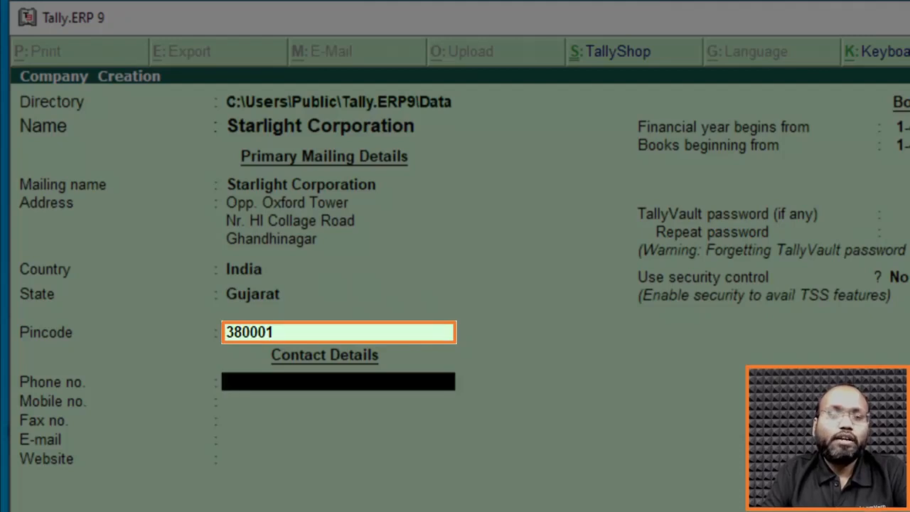
pyautogui.press('Return')
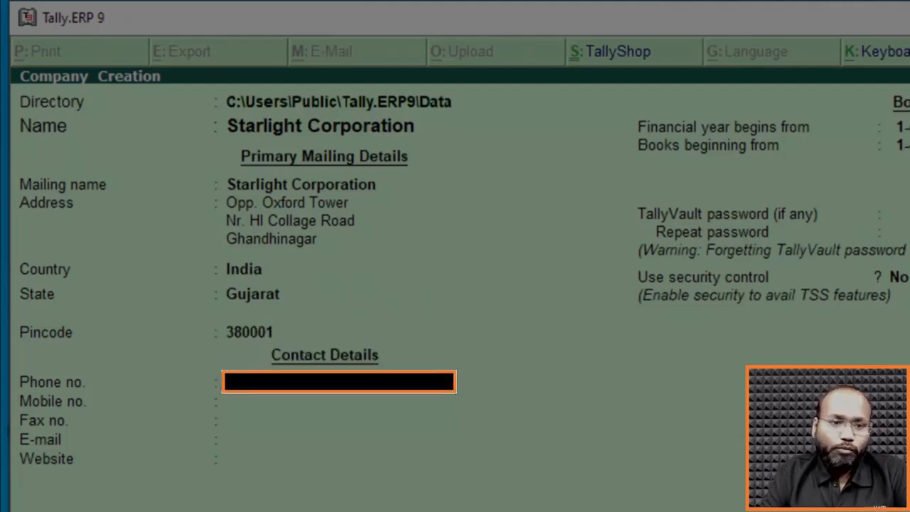
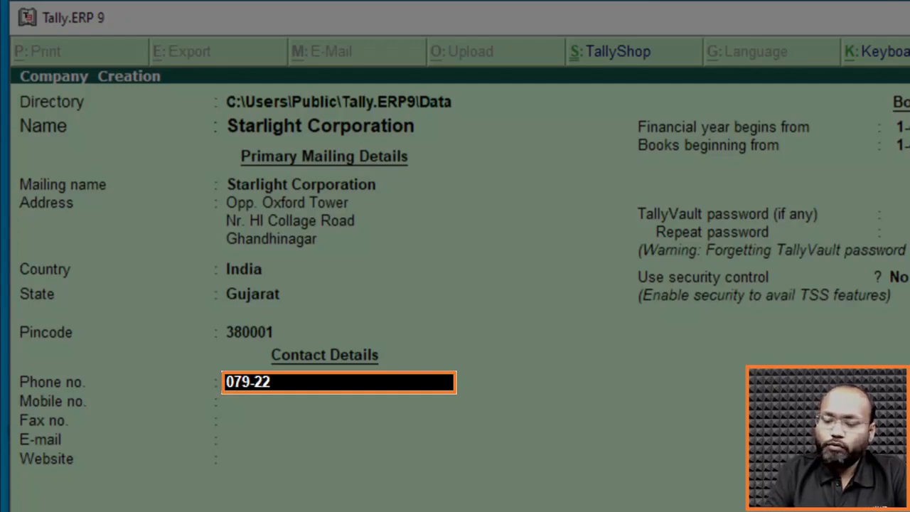
# Enter the company's landline phone number and leave the mobile and fax numbers blank.
pyautogui.press('Return')
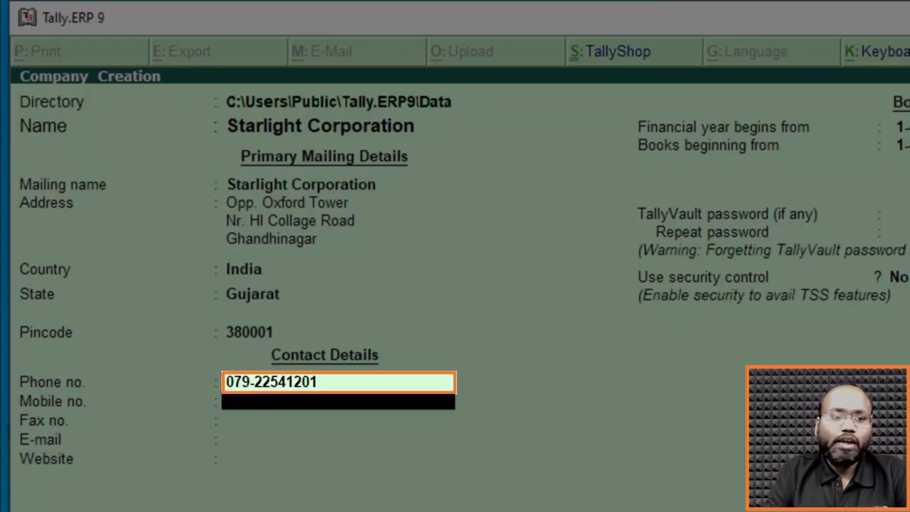
pyautogui.press('Return')
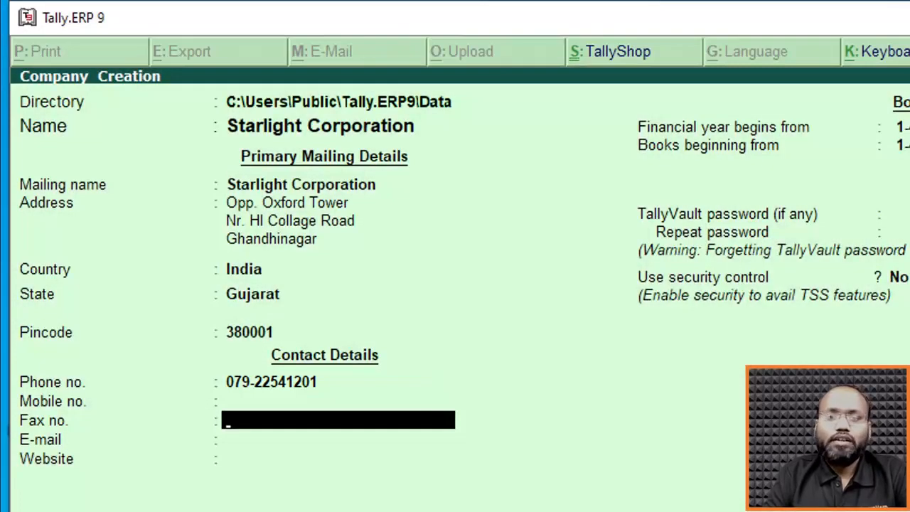
pyautogui.press('Return')
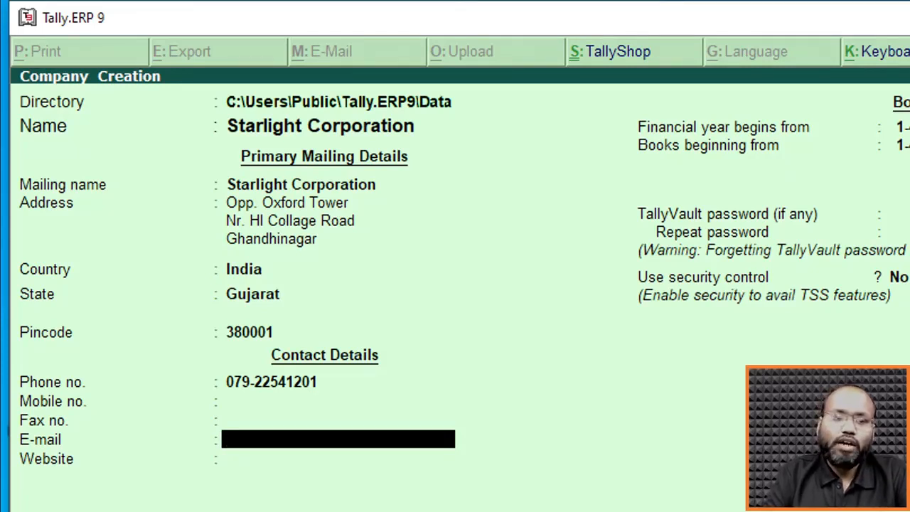
# Leave the fax number, e-mail and website blank in the company's contact details.
pyautogui.press('Up')
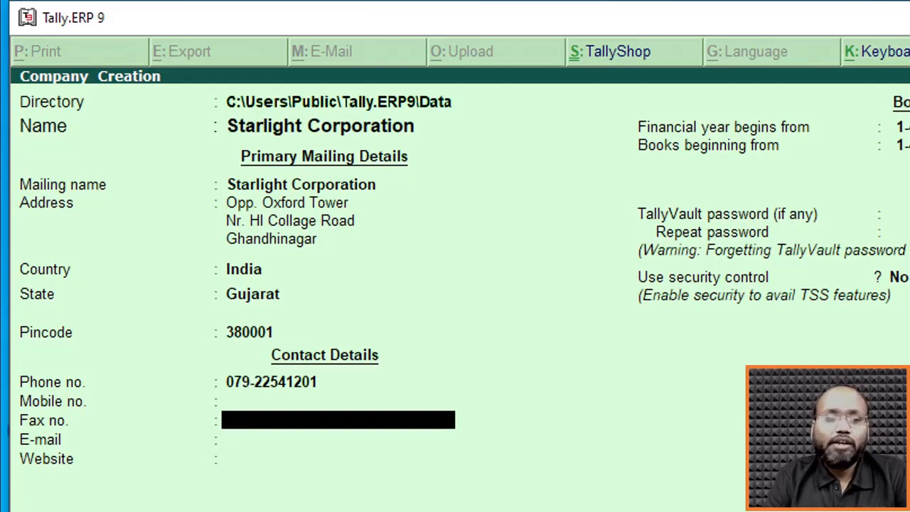
pyautogui.press('Return')
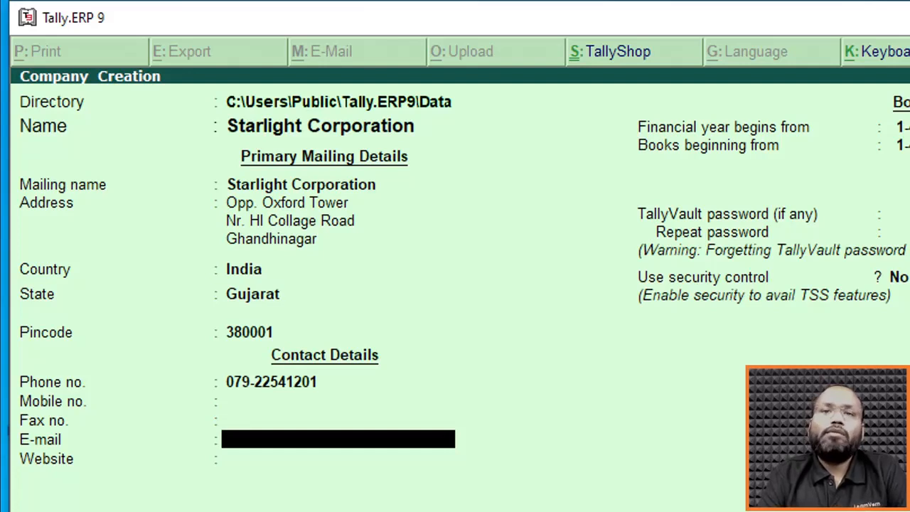
pyautogui.press('Return')
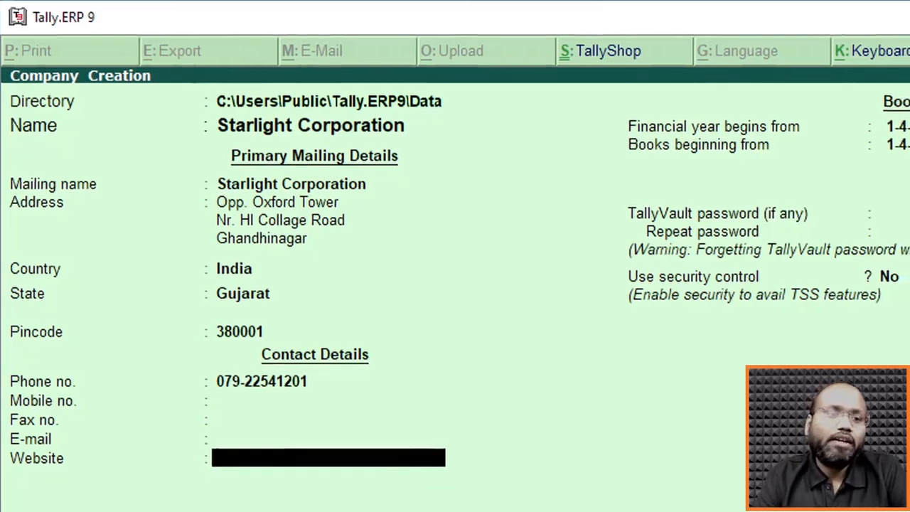
pyautogui.press('Return')
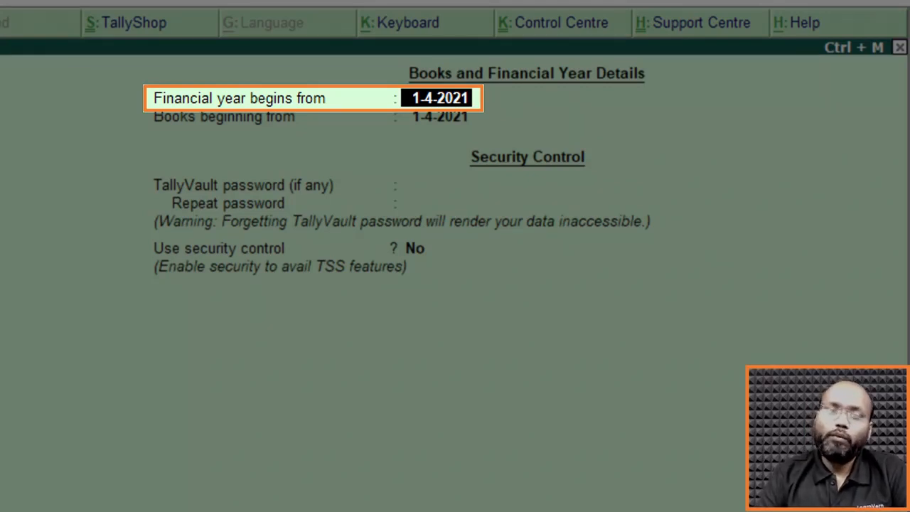
# Accept 1-4-2021 as both the financial year start and the books beginning date.
pyautogui.press('Return')
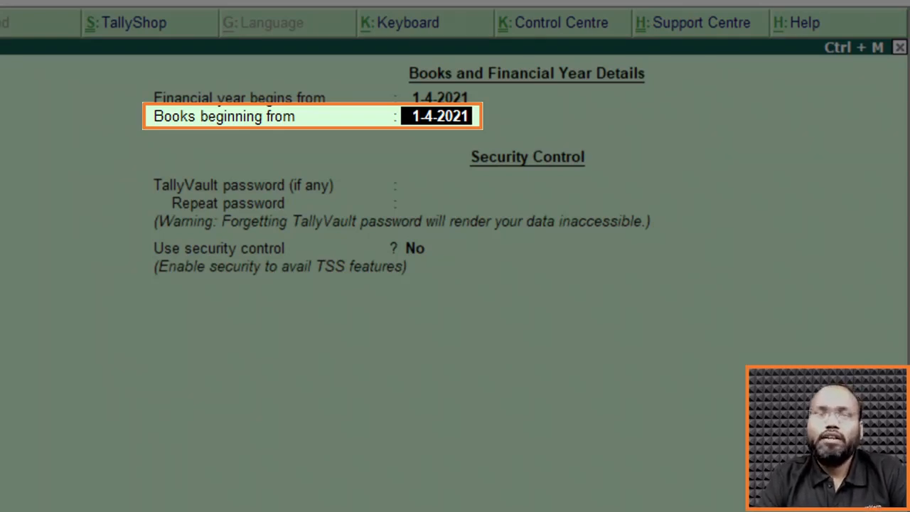
pyautogui.press('Up')
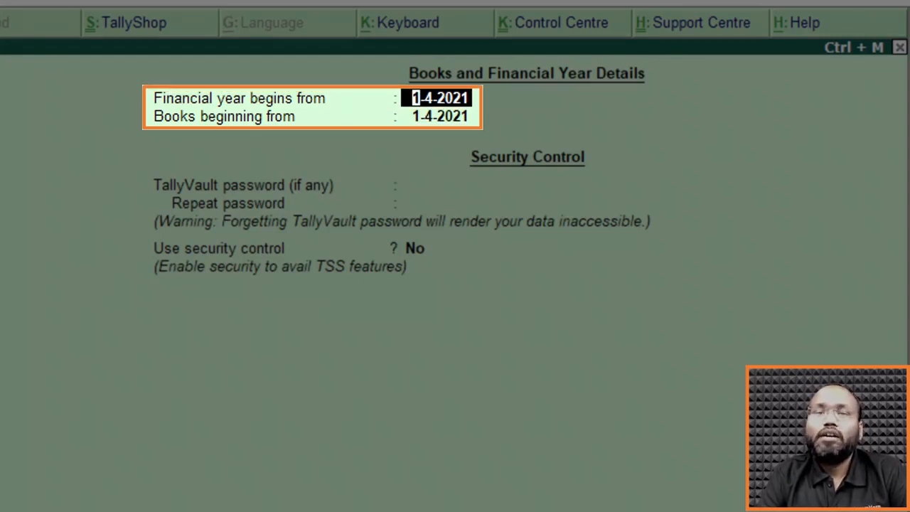
pyautogui.press('Return')
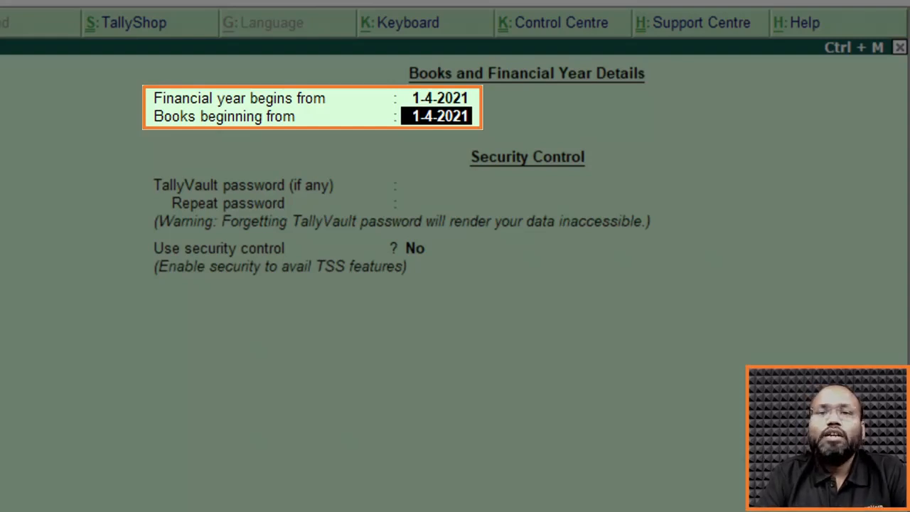
pyautogui.press('Up')
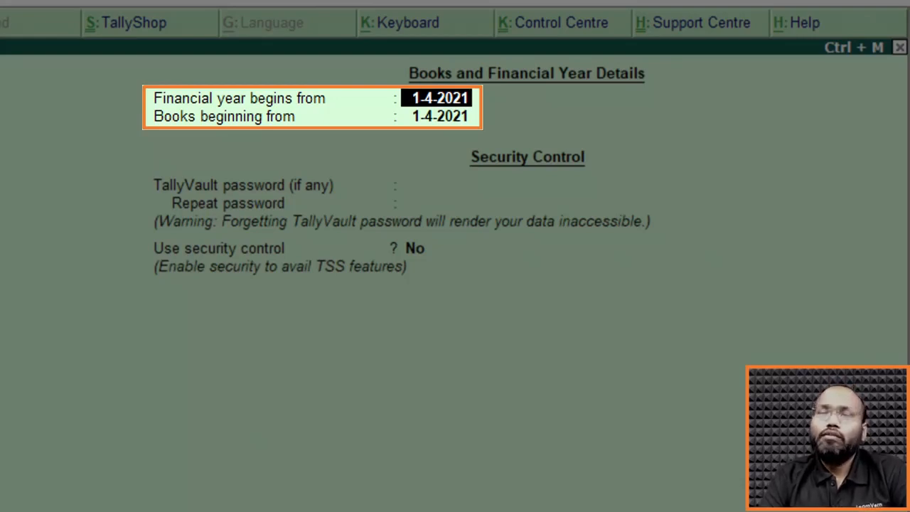
pyautogui.press('Return')
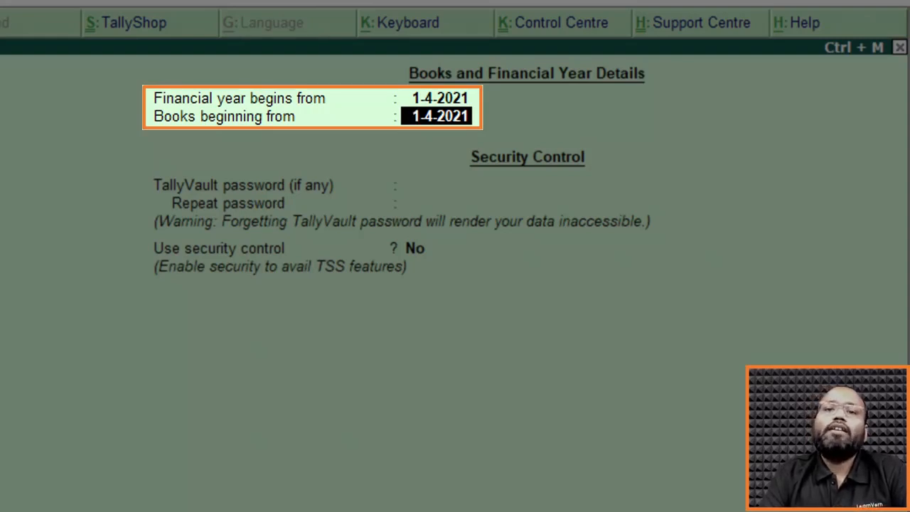
pyautogui.press('Up')
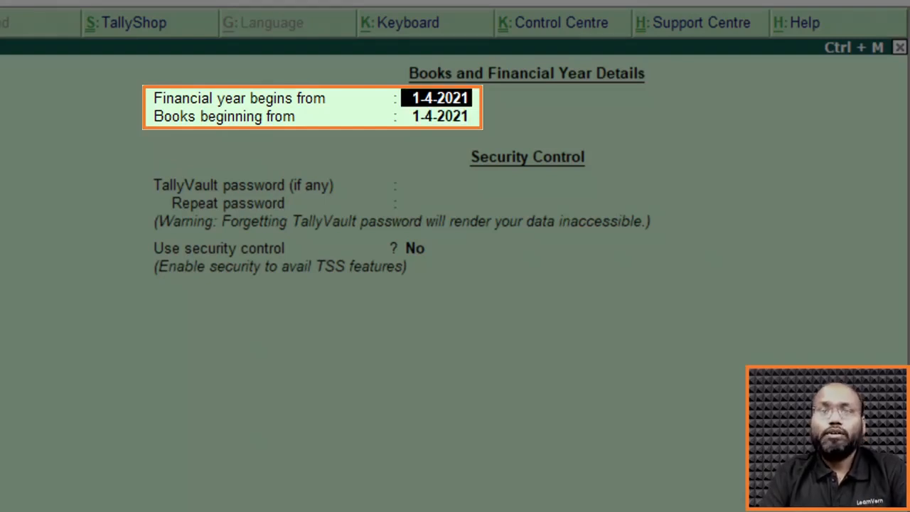
pyautogui.press('Return')
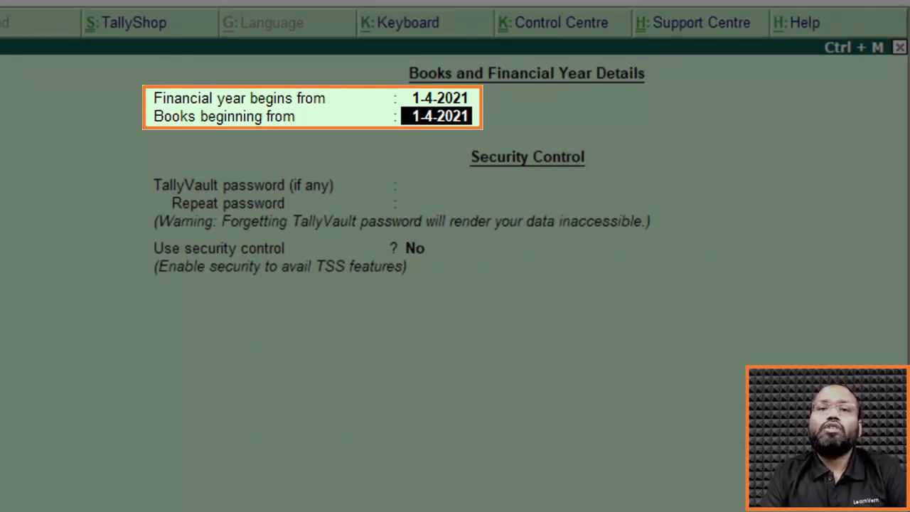
pyautogui.press('Up')
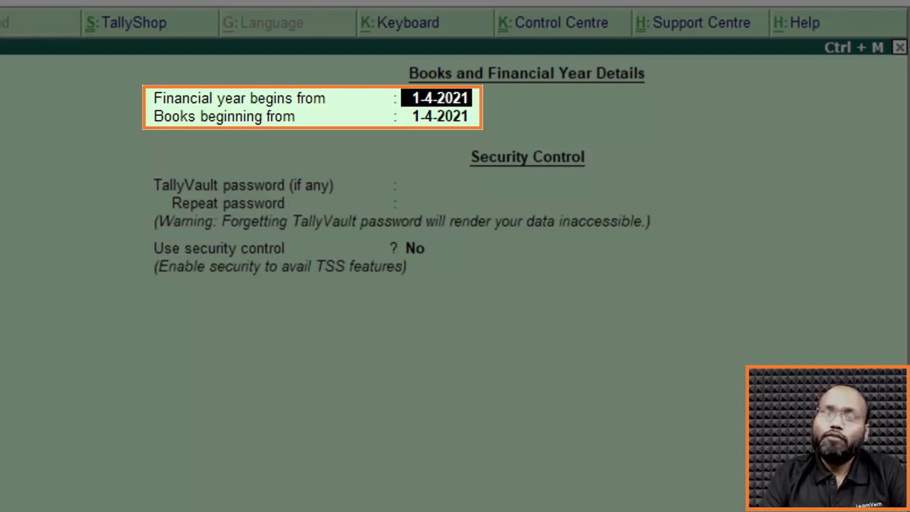
pyautogui.press('Return')
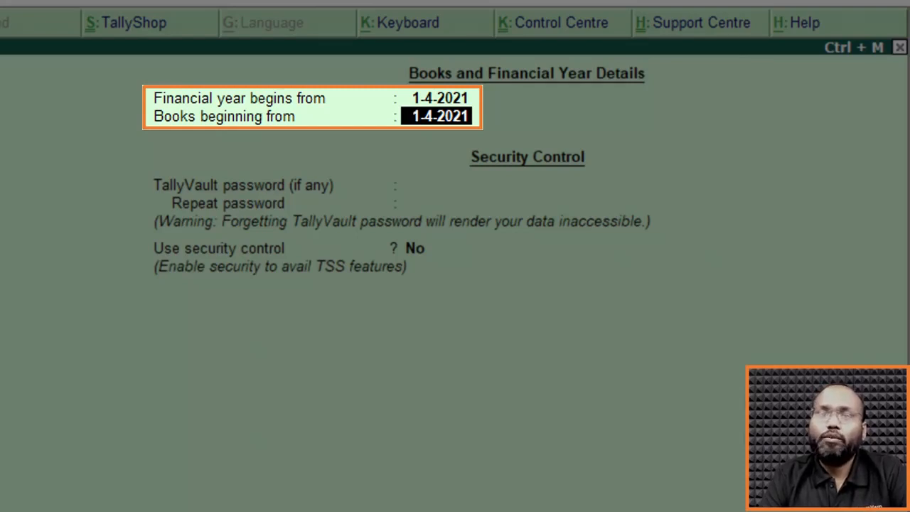
pyautogui.press('Up')
pyautogui.press('Return')
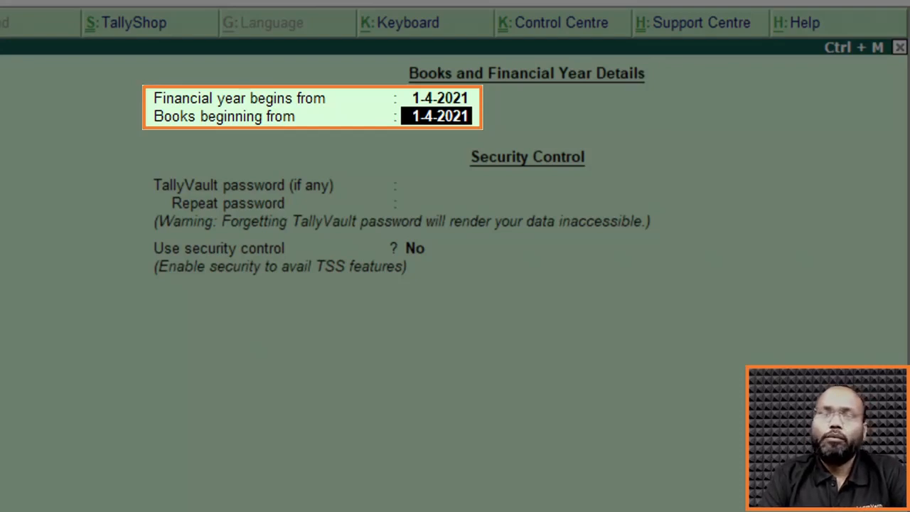
pyautogui.press('Return')
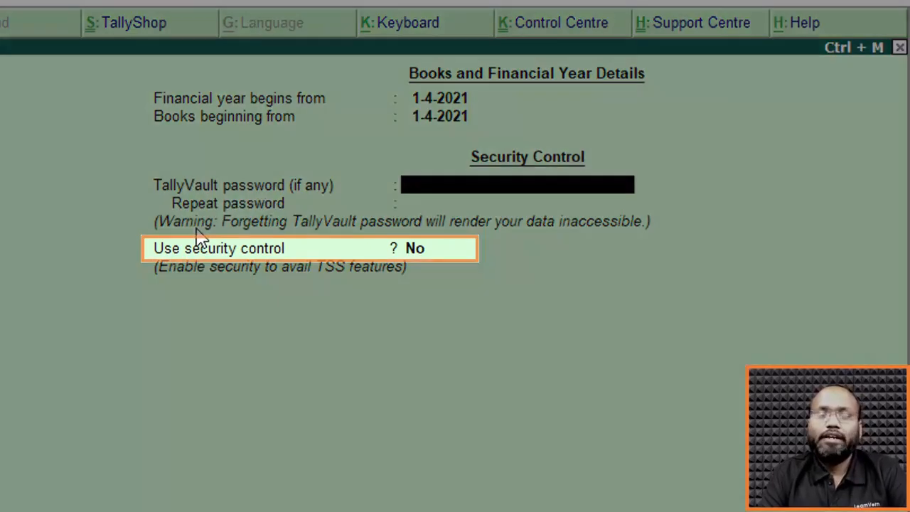
# Leave the TallyVault password blank and keep security control set to No.
pyautogui.press('Return')
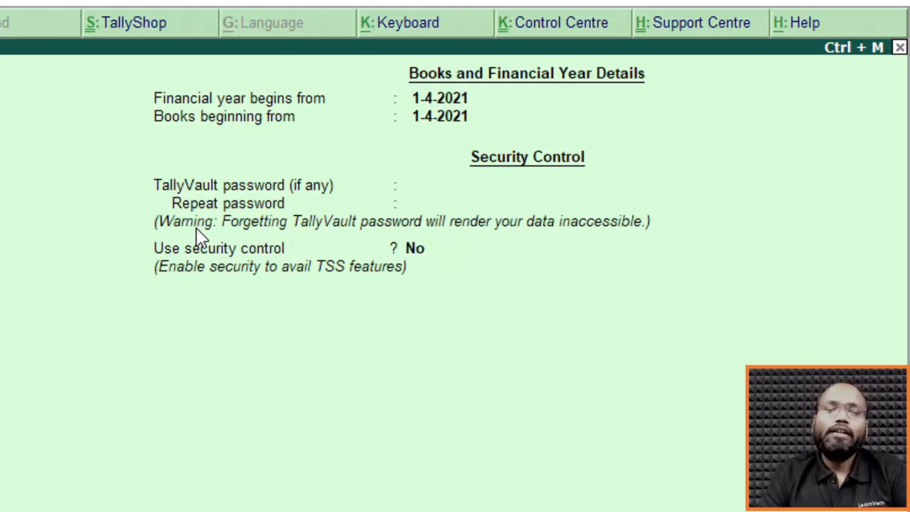
pyautogui.press('Return')
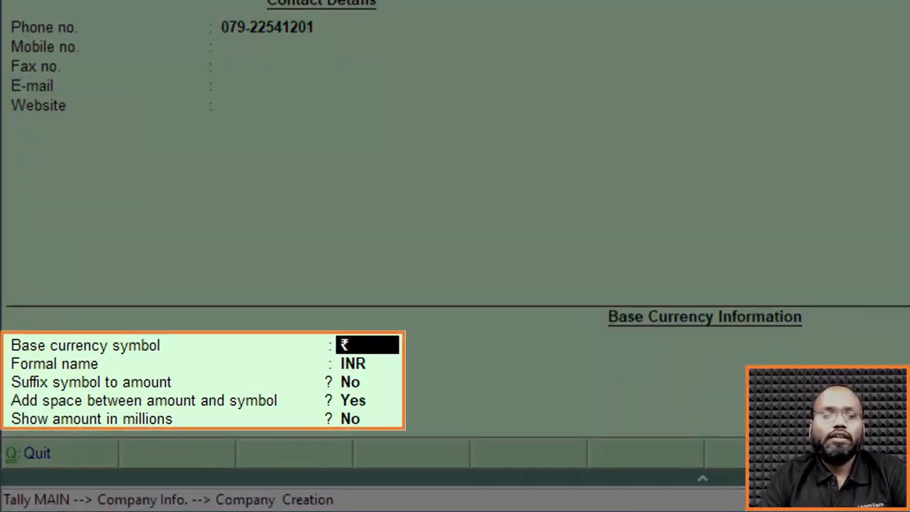
# Accept ₹ as base currency symbol and INR as formal name, with suffix symbol No, space before amount Yes and amounts in millions No.
pyautogui.press('Return')
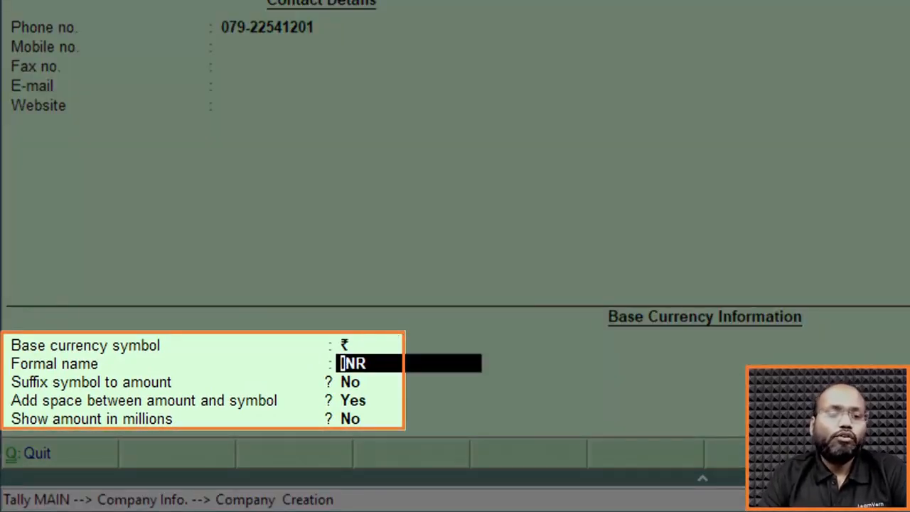
pyautogui.press('Up')
pyautogui.press('Return')
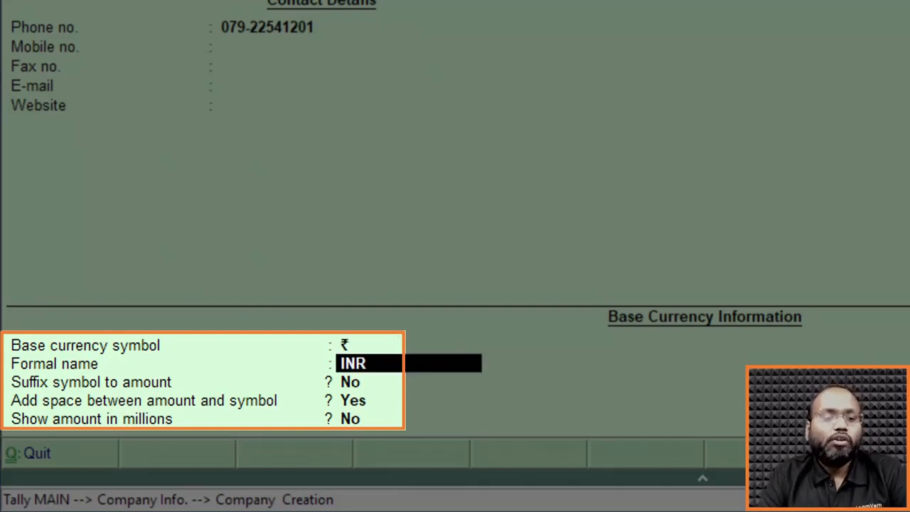
pyautogui.press('Return')
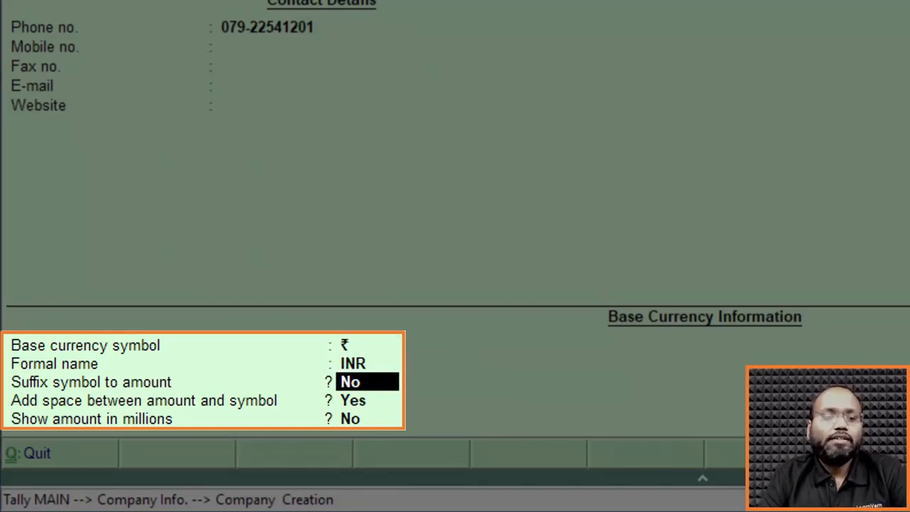
pyautogui.press('Return')
pyautogui.press('Return')
pyautogui.press('Return')
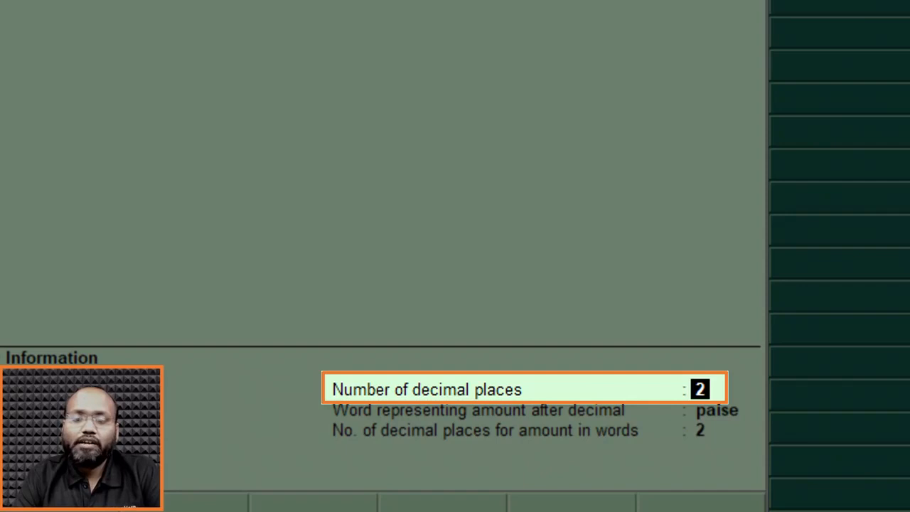
# Accept 2 decimal places, paise as the decimal word and 2 decimal places in words, and save the new company.
pyautogui.press('Return')
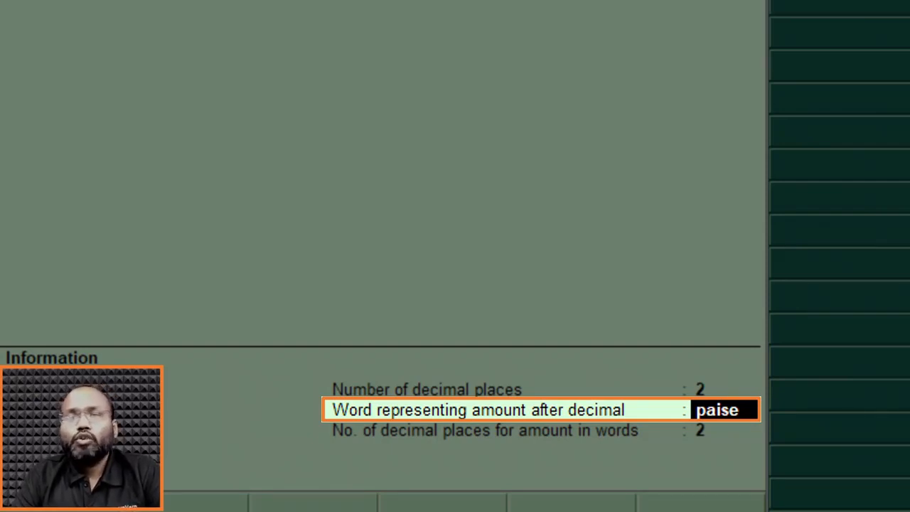
pyautogui.press('Return')
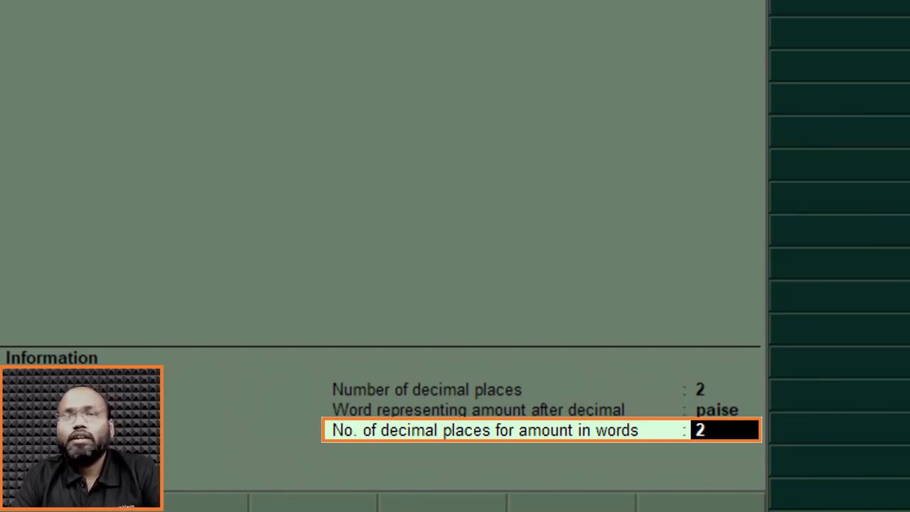
pyautogui.press('Return')
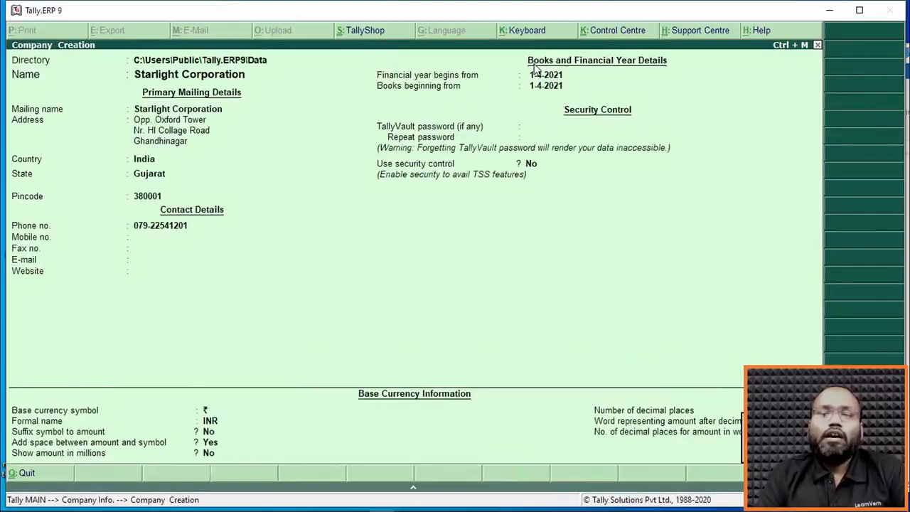
pyautogui.press('Return')
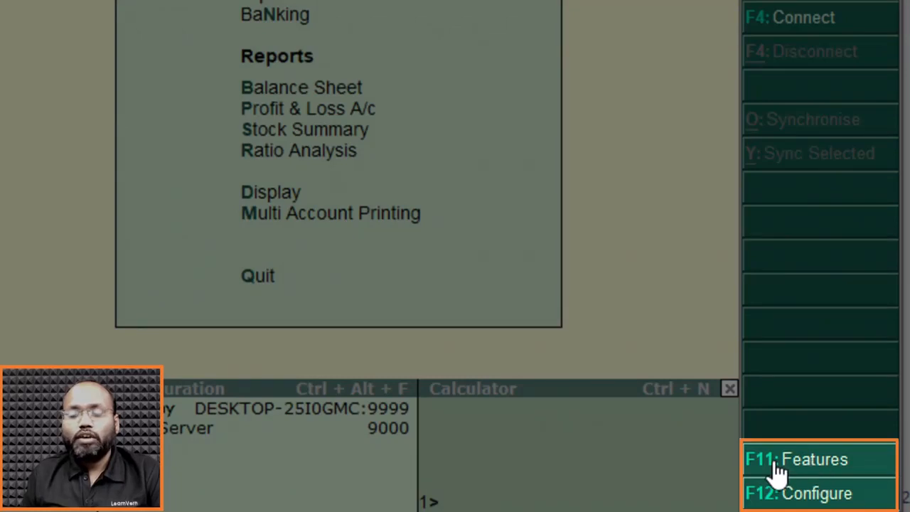
pyautogui.press('F11')
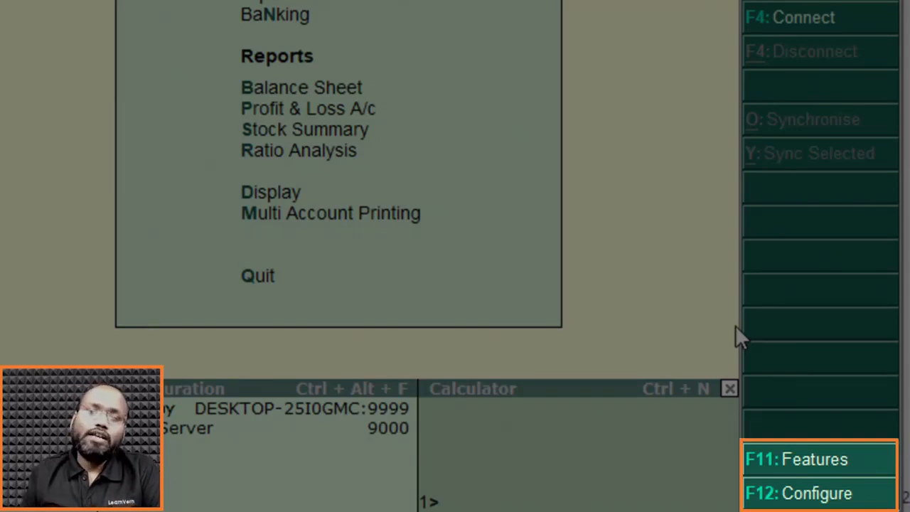
pyautogui.press('F12')
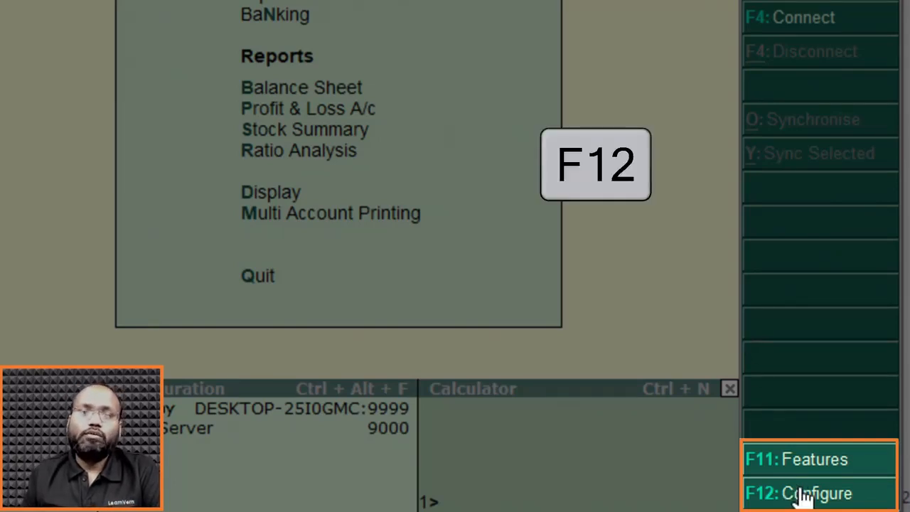
pyautogui.press('F11')
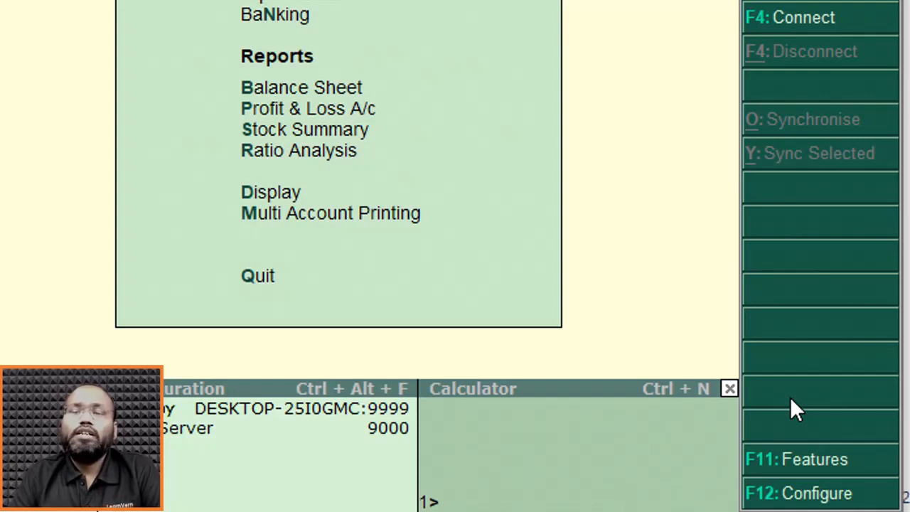
# Look over the Company Features categories and open Accounting Features for Starlight Corporation.
pyautogui.click(801, 466)
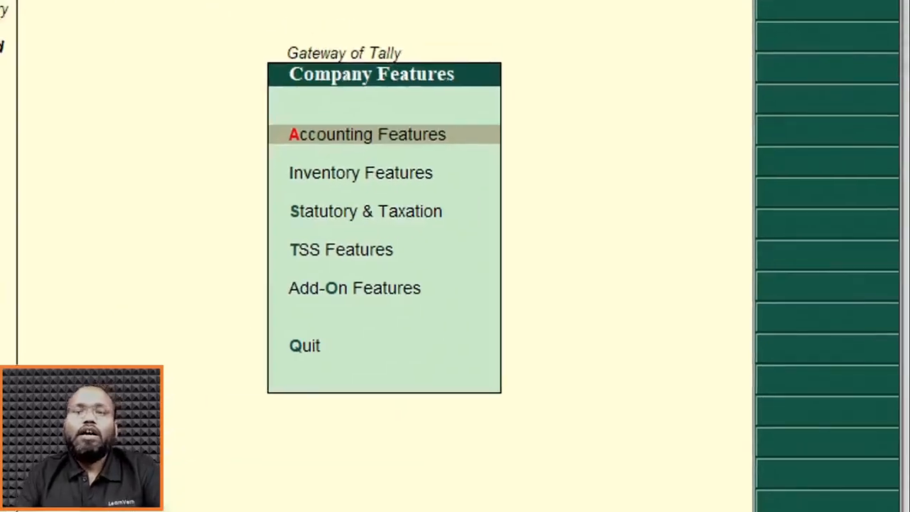
pyautogui.press('Down')
pyautogui.press('Up')
pyautogui.press('Down')
pyautogui.press('Down')
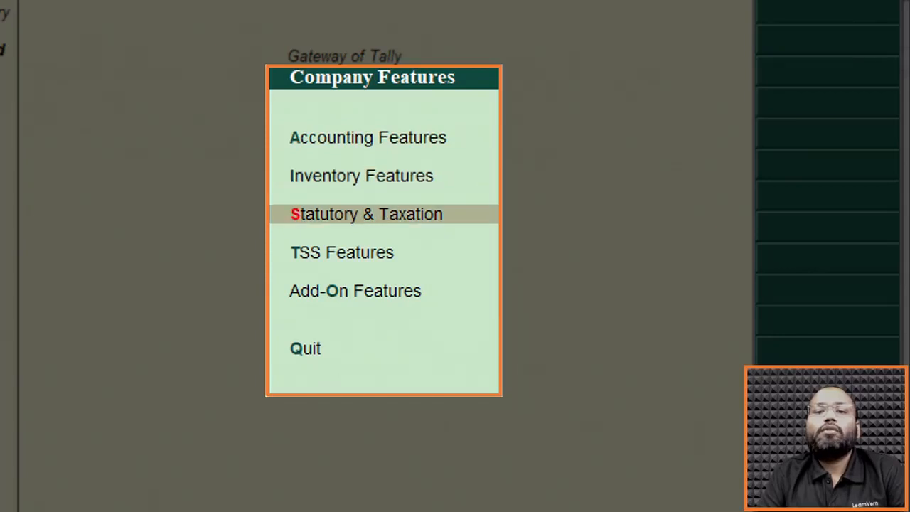
pyautogui.press('Up')
pyautogui.press('Up')
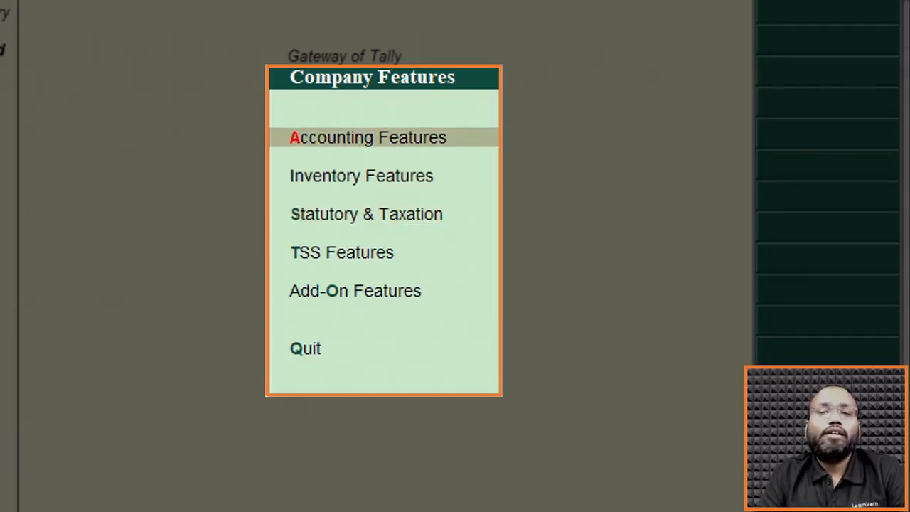
pyautogui.press('Return')
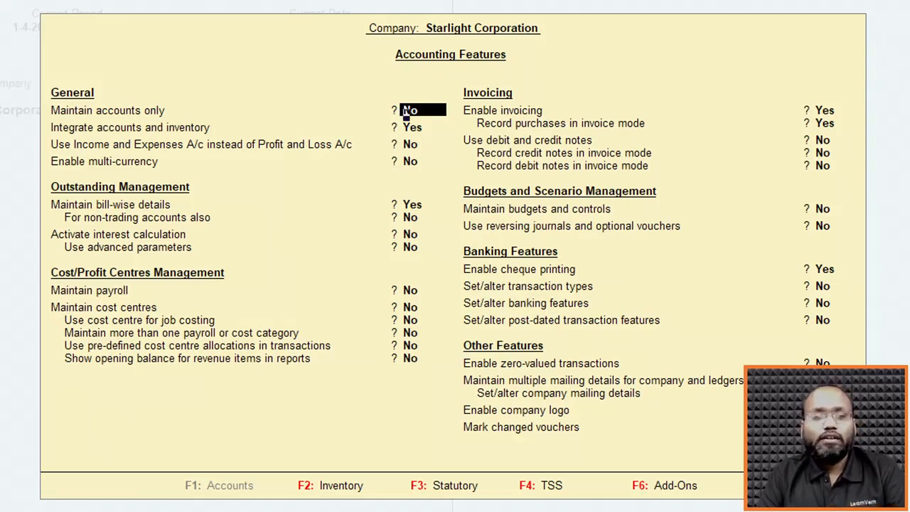
# Review the Inventory and the Statutory and Taxation features, return to Accounting Features, and leave the company features without saving.
pyautogui.press('F2')
pyautogui.press('F3')
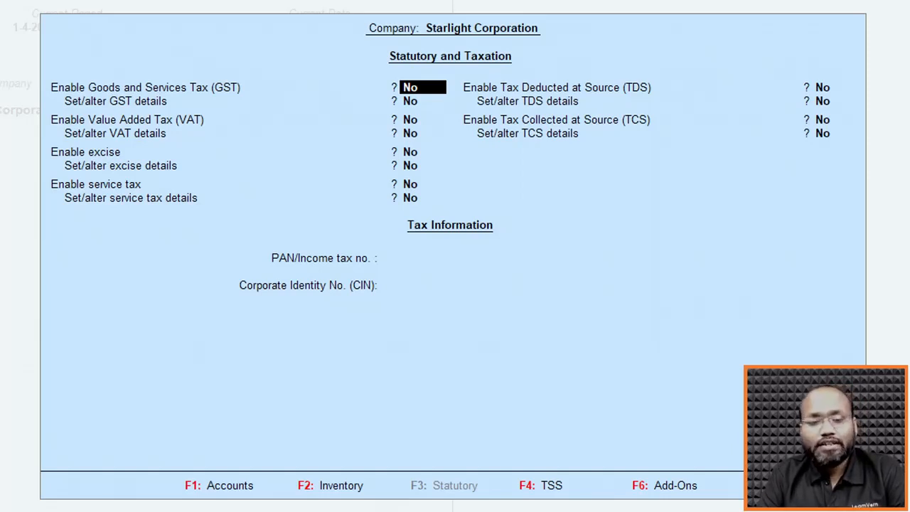
pyautogui.press('F1')
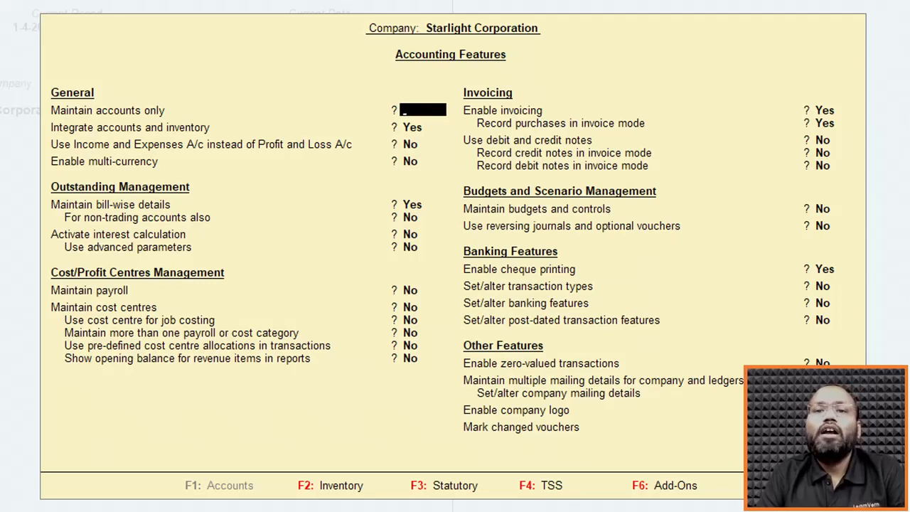
pyautogui.press('Escape')
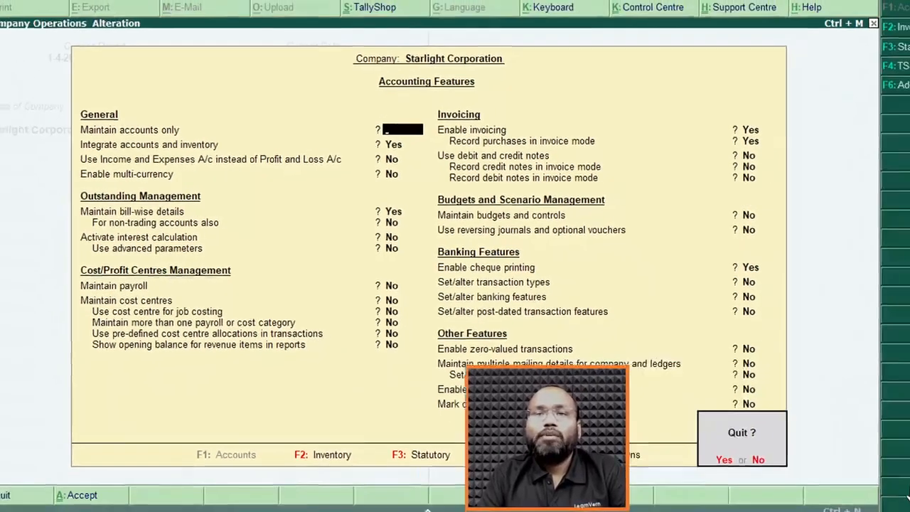
pyautogui.press('y')
pyautogui.press('Escape')
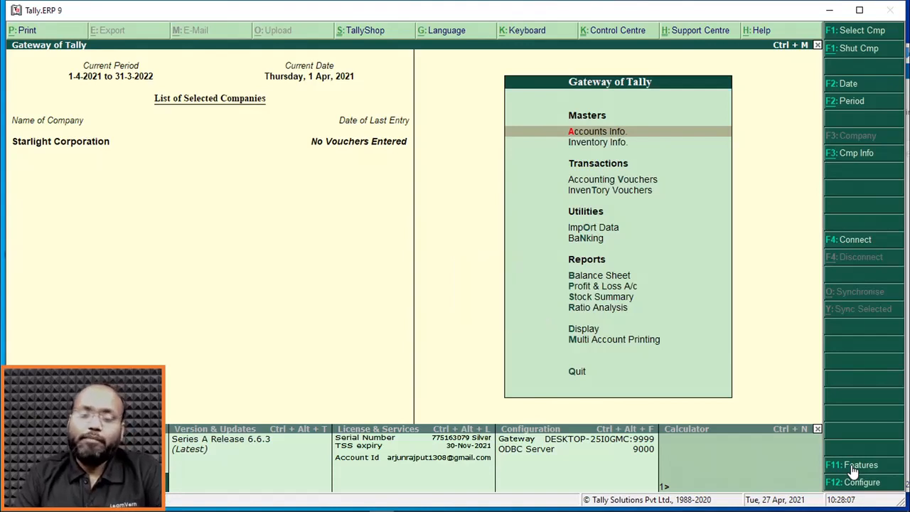
# Open the Configuration options, look through the categories from General to Licensing, and return to Gateway of Tally.
pyautogui.press('F12')
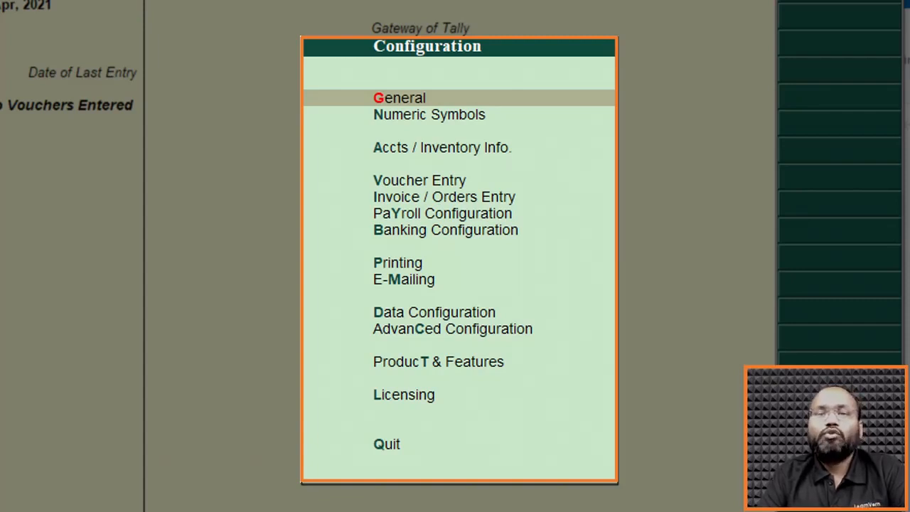
pyautogui.press('Down')
pyautogui.press('Down')
pyautogui.press('Down')
pyautogui.press('Down')
pyautogui.press('Down')
pyautogui.press('Down')
pyautogui.press('Down')
pyautogui.press('Down')
pyautogui.press('Down')
pyautogui.press('Down')
pyautogui.press('Down')
pyautogui.press('Up')
pyautogui.press('Up')
pyautogui.press('Up')
pyautogui.press('Up')
pyautogui.press('Up')
pyautogui.press('Up')
pyautogui.press('Up')
pyautogui.press('Down')
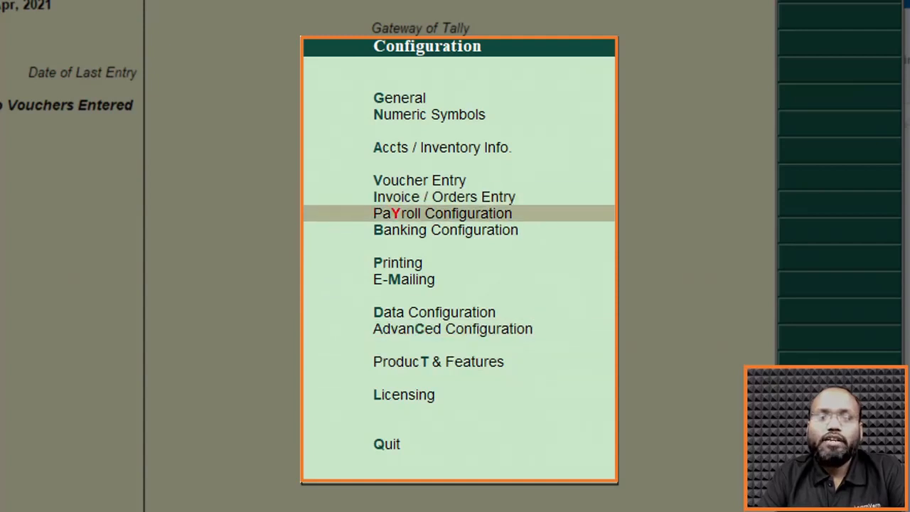
pyautogui.press('Down')
pyautogui.press('Down')
pyautogui.press('Down')
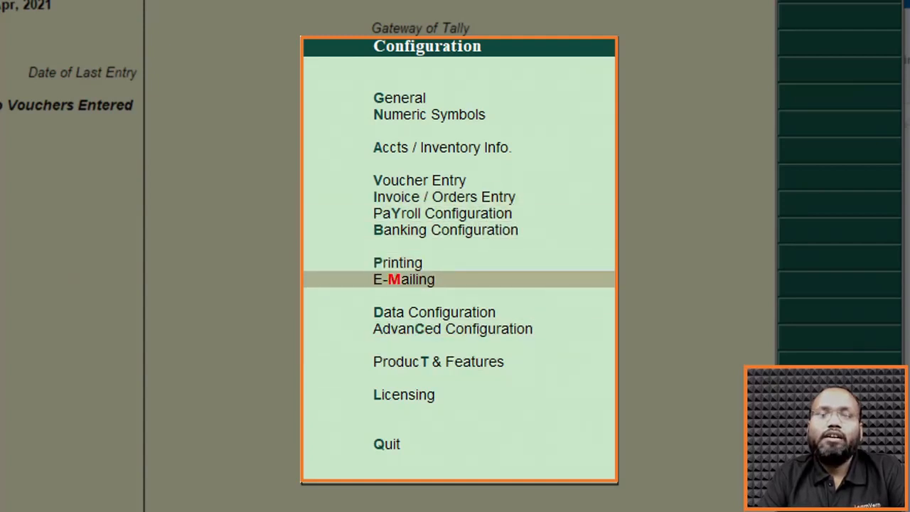
pyautogui.press('Down')
pyautogui.press('Down')
pyautogui.press('Down')
pyautogui.press('Down')
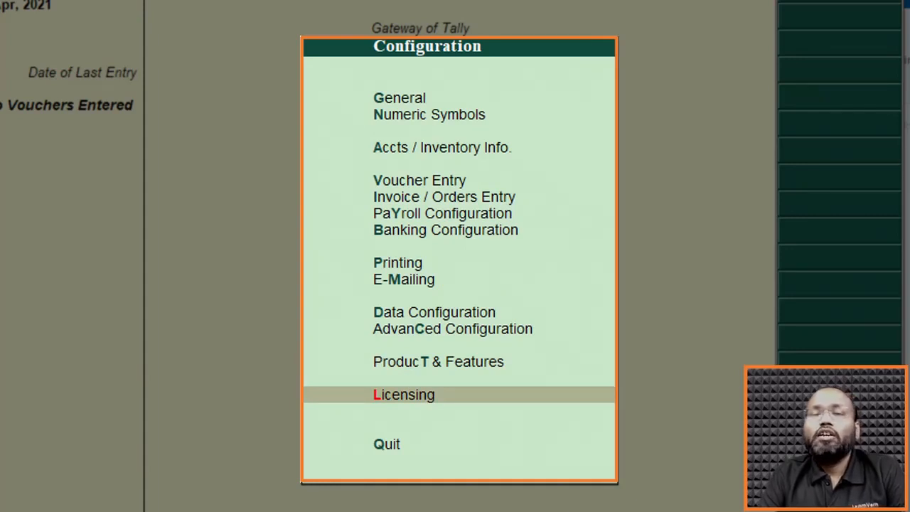
pyautogui.press('Escape')
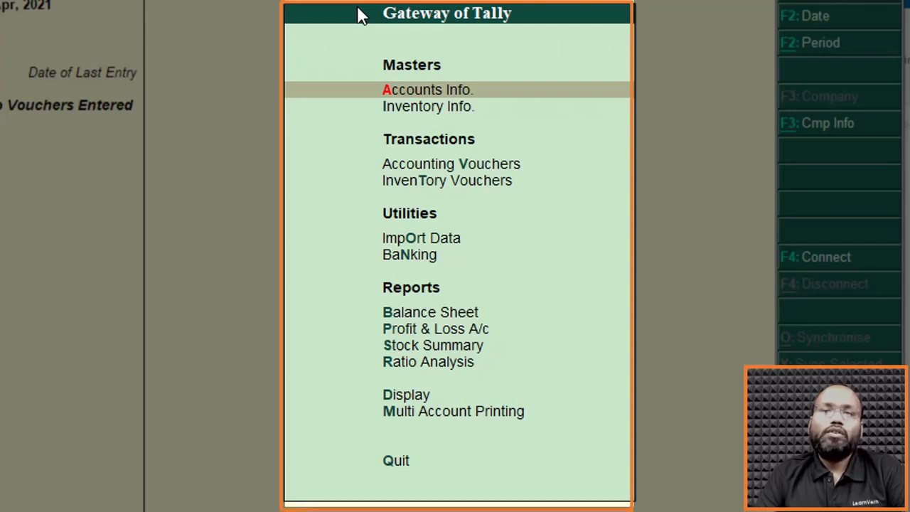
# Look over the Masters, Transactions, Utilities and Reports sections of Gateway of Tally.
pyautogui.press('Down')
pyautogui.press('Down')
pyautogui.press('Down')
pyautogui.press('Down')
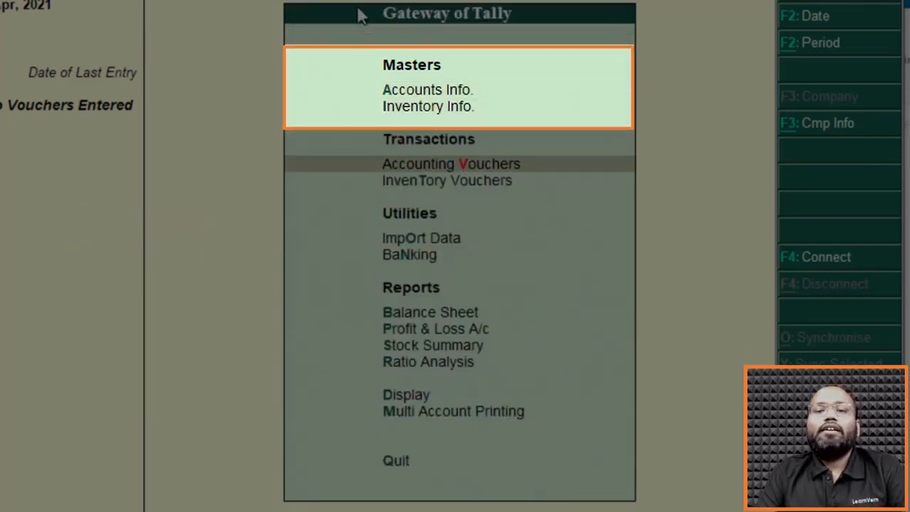
pyautogui.press('Down')
pyautogui.press('Down')
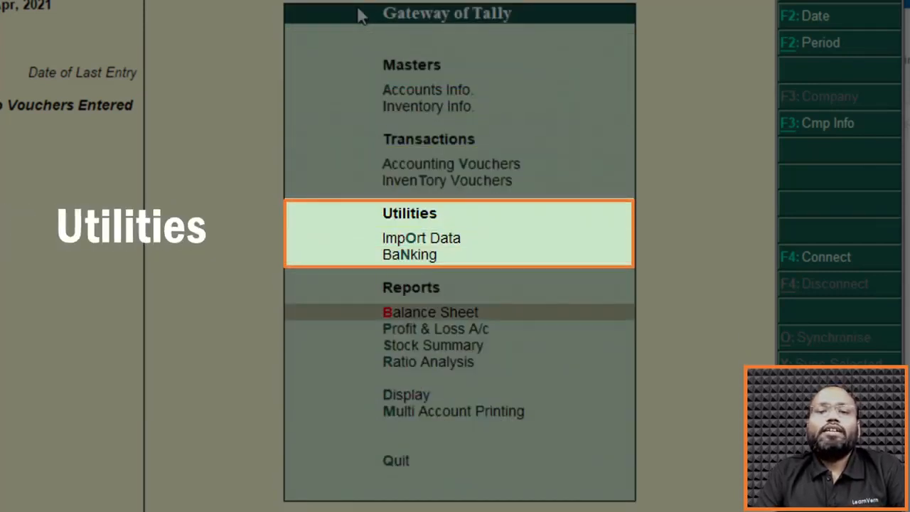
pyautogui.press('Up')
pyautogui.press('Up')
pyautogui.press('Up')
pyautogui.press('Up')
pyautogui.press('Up')
pyautogui.press('Up')
pyautogui.press('Up')
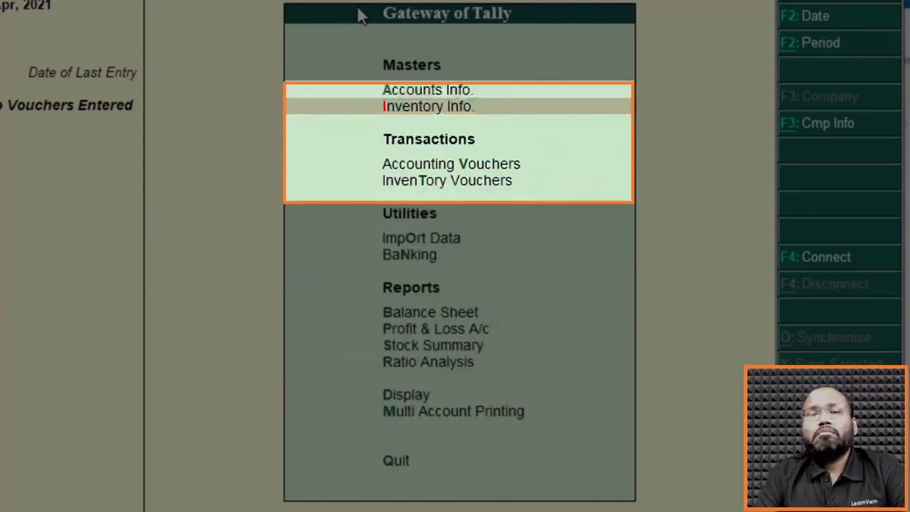
# Examine the two Masters entries, Accounts Info. and Inventory Info.
pyautogui.press('Down')
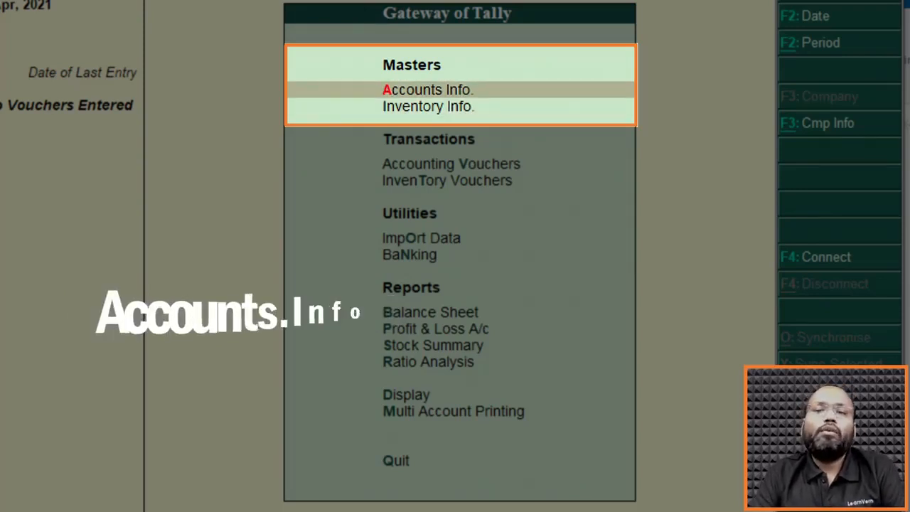
pyautogui.press('Down')
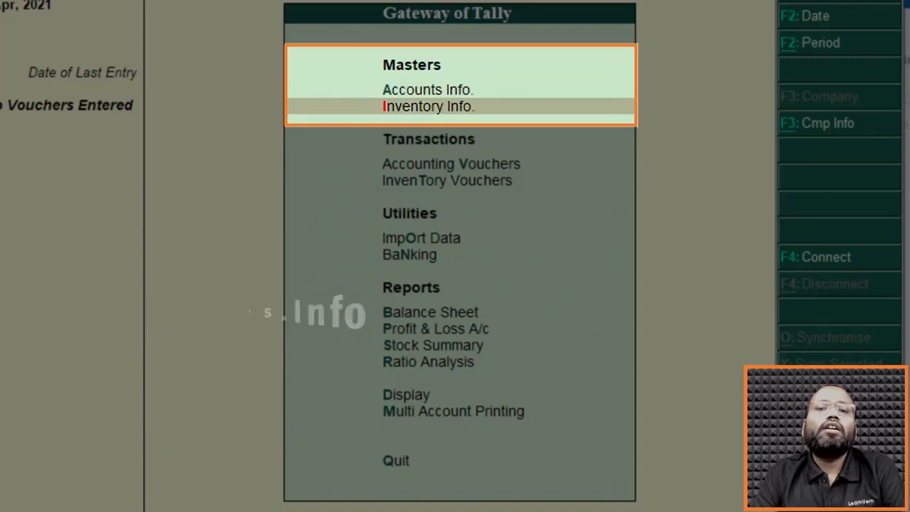
pyautogui.press('Up')
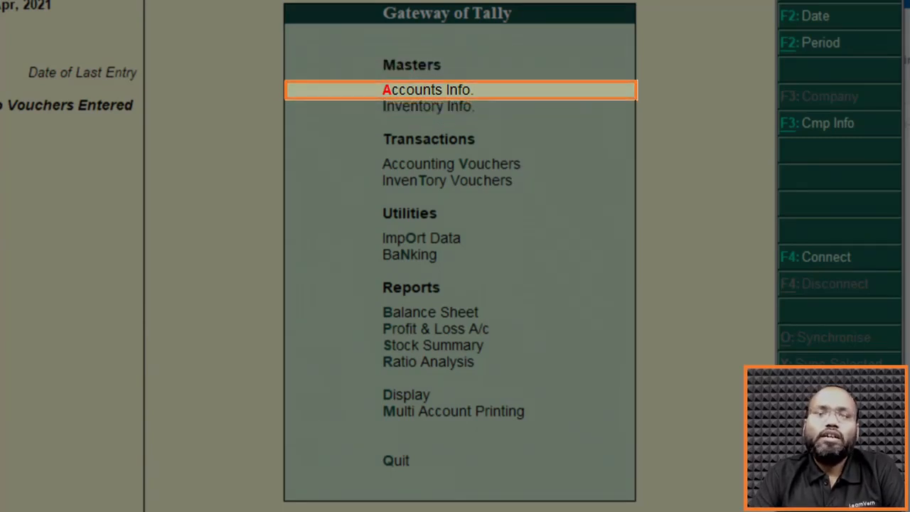
pyautogui.press('Down')
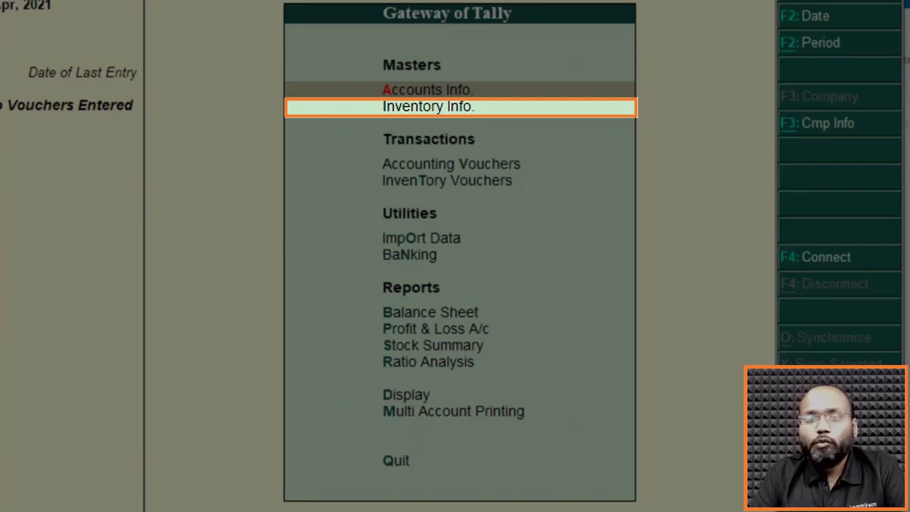
pyautogui.press('Up')
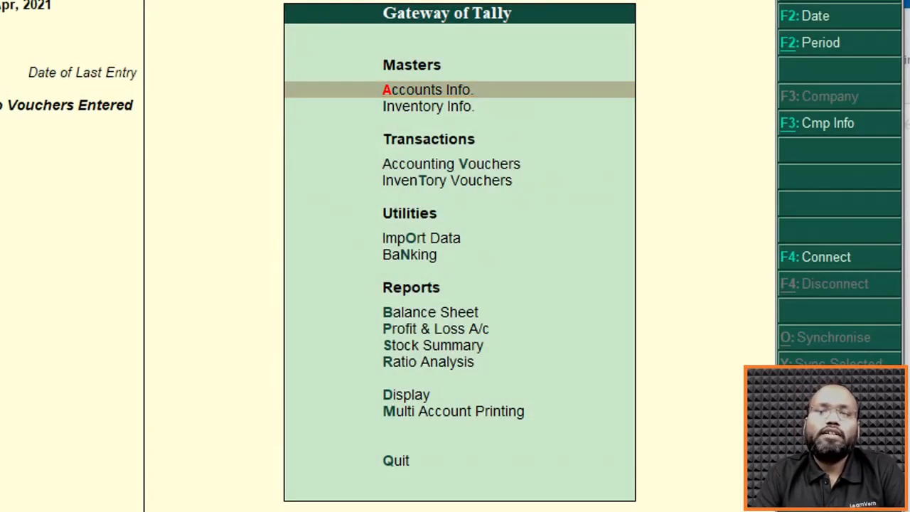
# Open Accounts Info. and look over its Groups, Ledgers, Voucher Types and Quit entries.
pyautogui.press('Return')
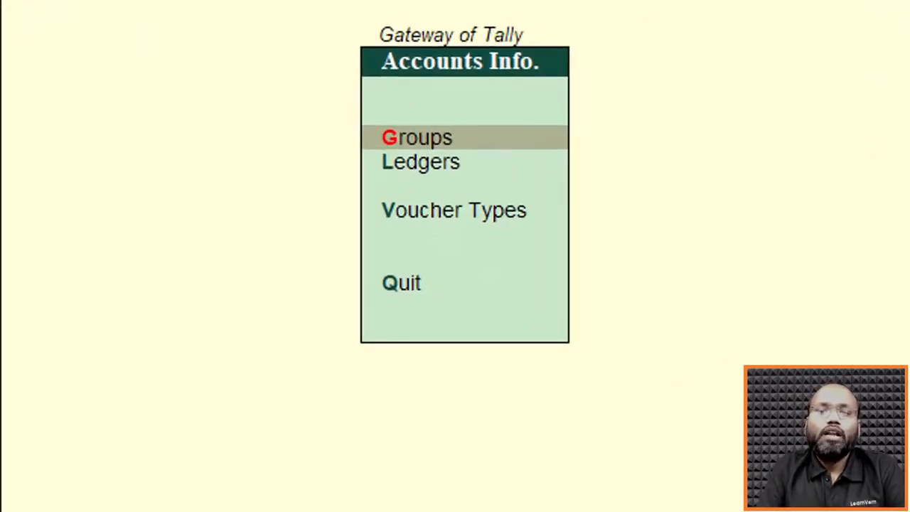
pyautogui.press('Down')
pyautogui.press('Down')
pyautogui.press('Up')
pyautogui.press('Up')
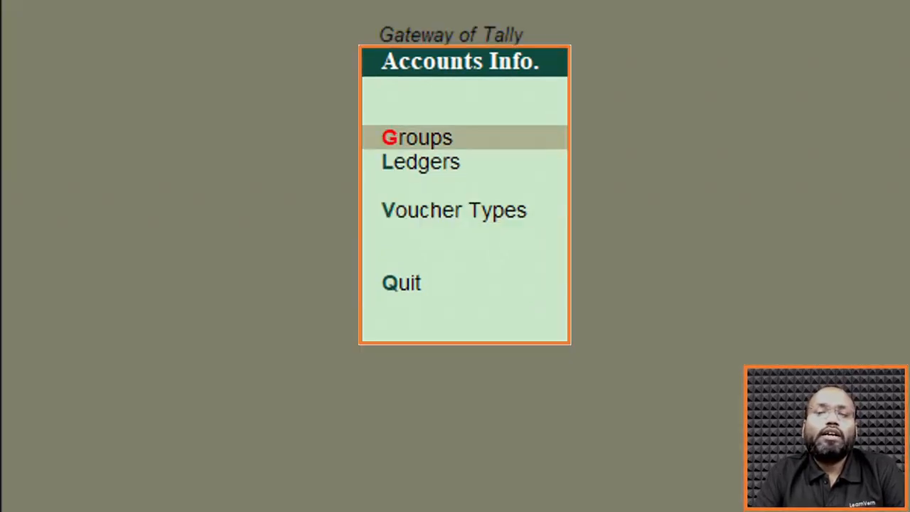
pyautogui.press('Down')
pyautogui.press('Down')
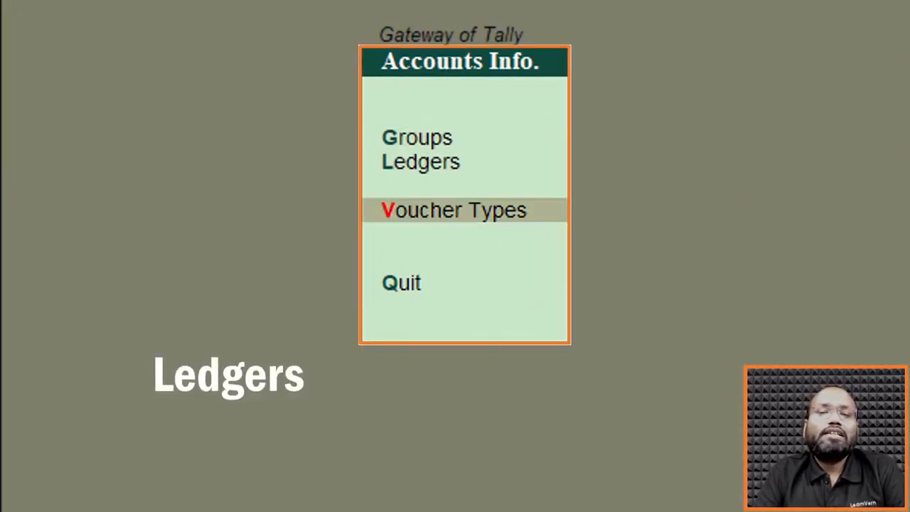
pyautogui.press('Down')
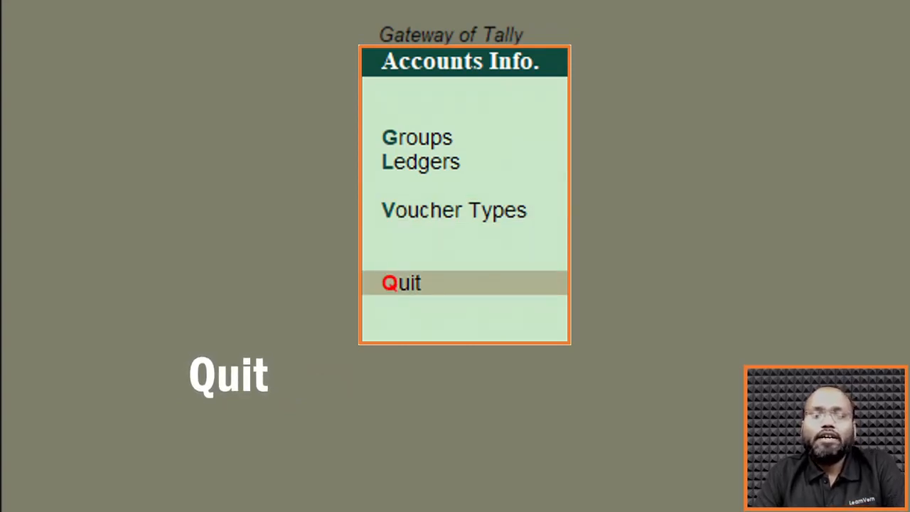
pyautogui.press('Up')
pyautogui.press('Up')
pyautogui.press('Up')
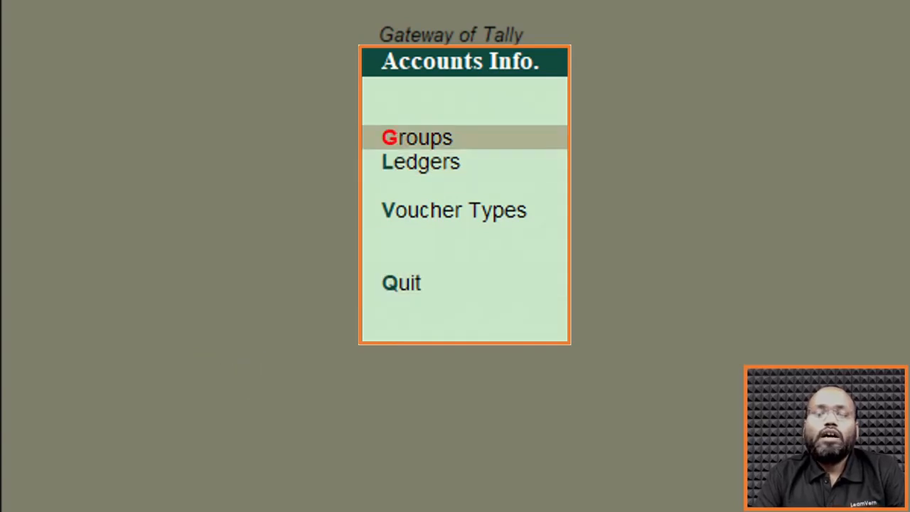
pyautogui.press('Down')
pyautogui.press('Down')
pyautogui.press('Down')
pyautogui.press('Up')
pyautogui.press('Up')
pyautogui.press('Up')
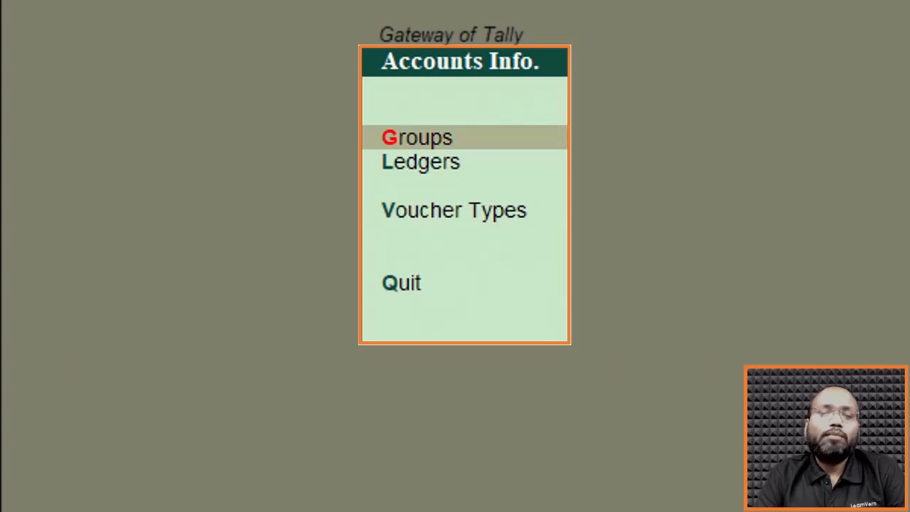
# Open Groups and compare the options under Single Group with those under Multiple Groups.
pyautogui.press('Return')
pyautogui.press('Down')
pyautogui.press('Down')
pyautogui.press('Down')
pyautogui.press('Down')
pyautogui.press('Up')
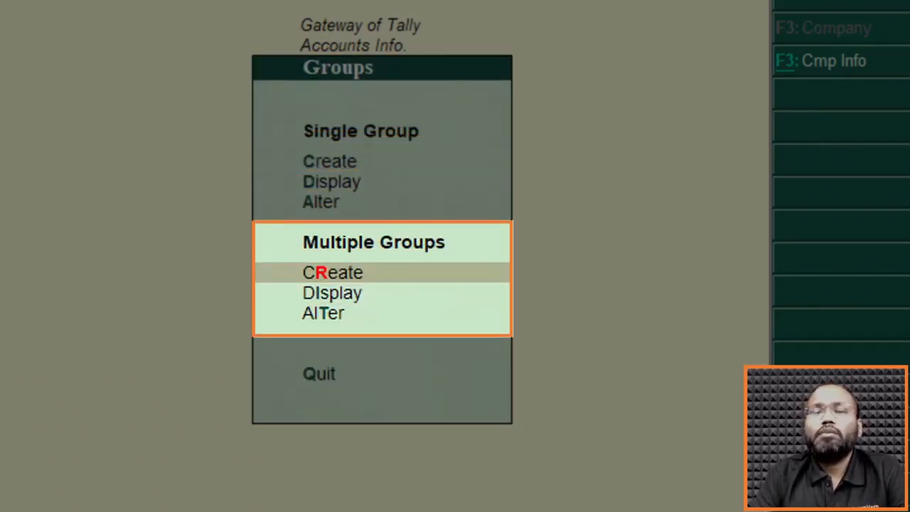
pyautogui.press('Up')
pyautogui.press('Up')
pyautogui.press('Up')
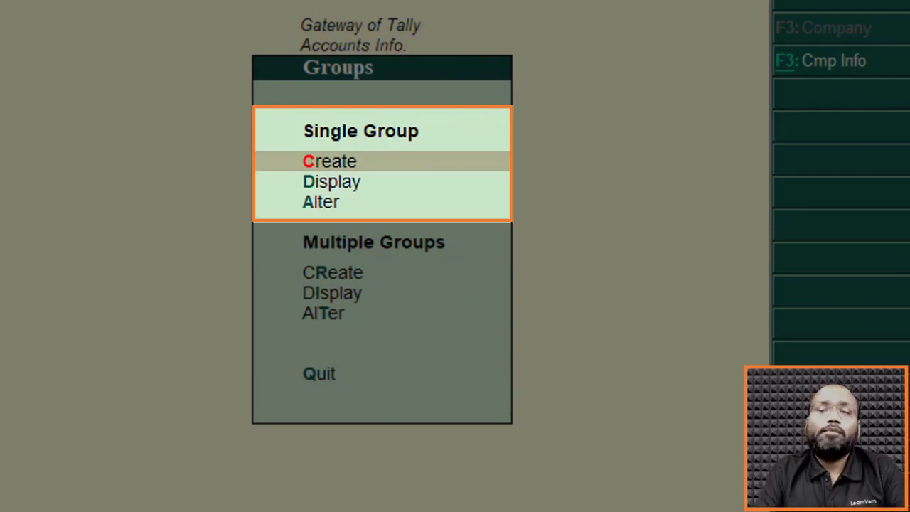
pyautogui.press('Down')
pyautogui.press('Down')
pyautogui.press('Down')
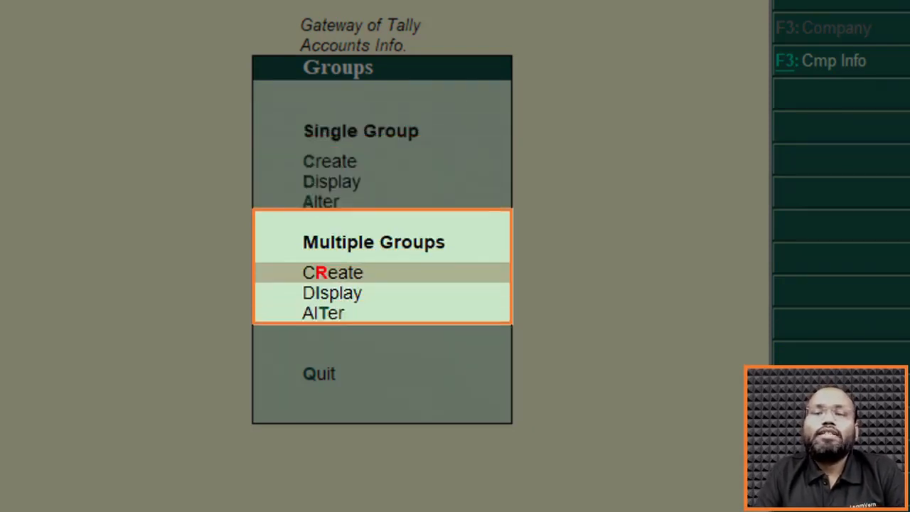
pyautogui.press('Up')
pyautogui.press('Down')
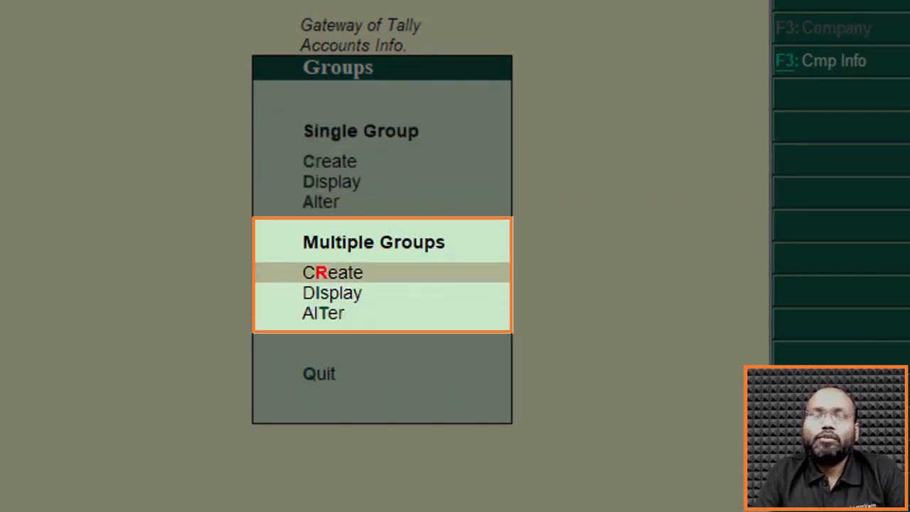
pyautogui.press('Up')
pyautogui.press('Up')
pyautogui.press('Up')
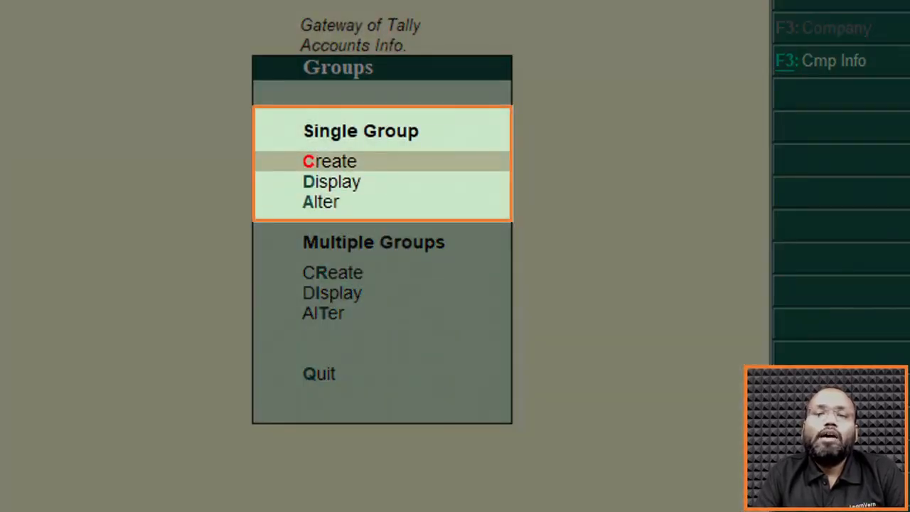
# Go over the Create, Display and Alter options for a single group.
pyautogui.press('Down')
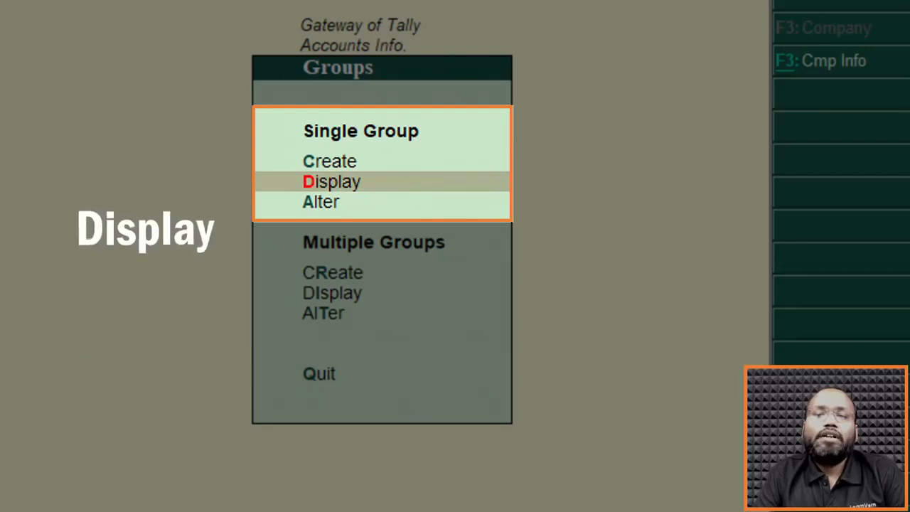
pyautogui.press('Down')
pyautogui.press('Up')
pyautogui.press('Up')
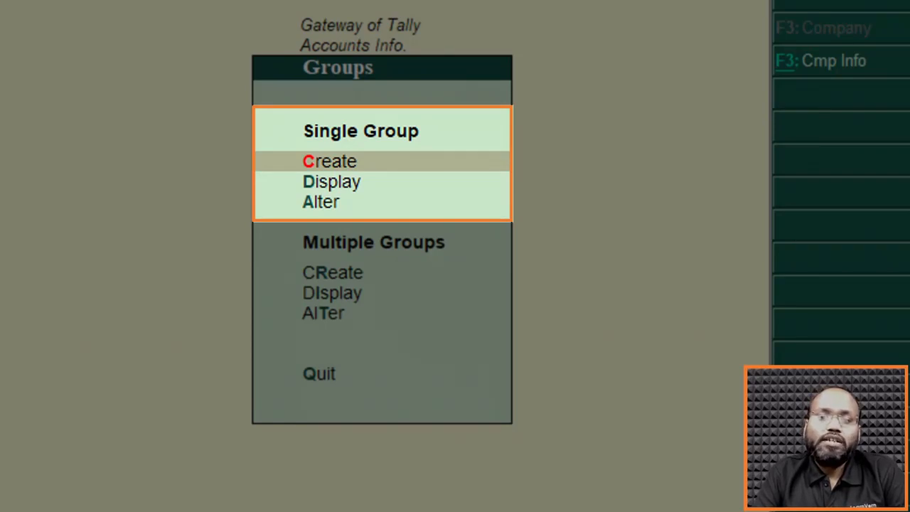
pyautogui.press('Down')
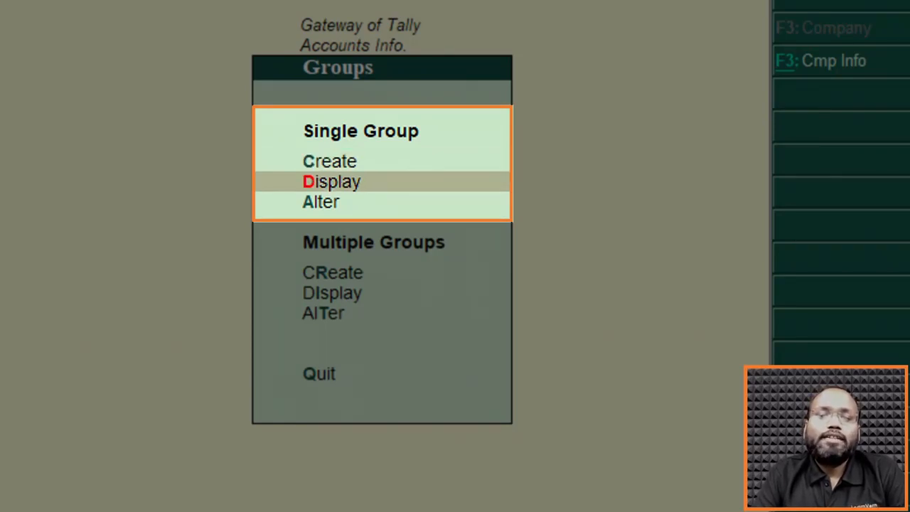
pyautogui.press('Down')
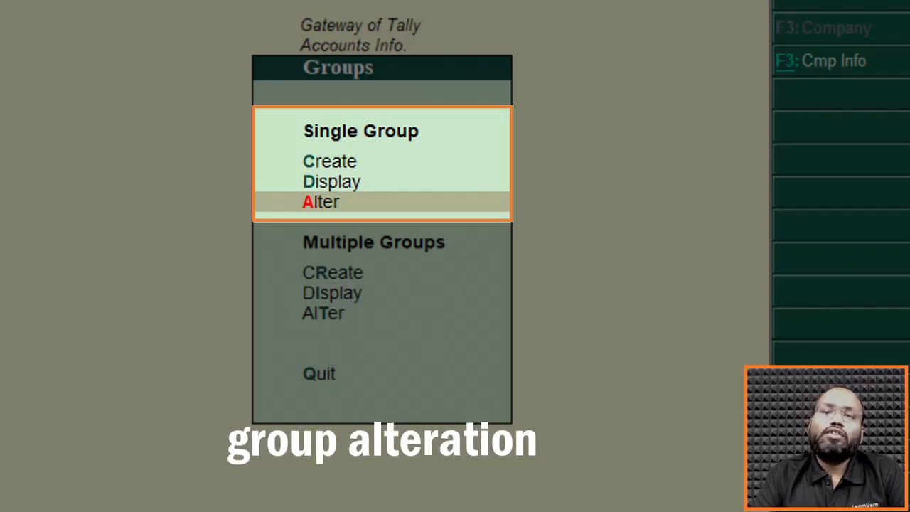
pyautogui.press('Up')
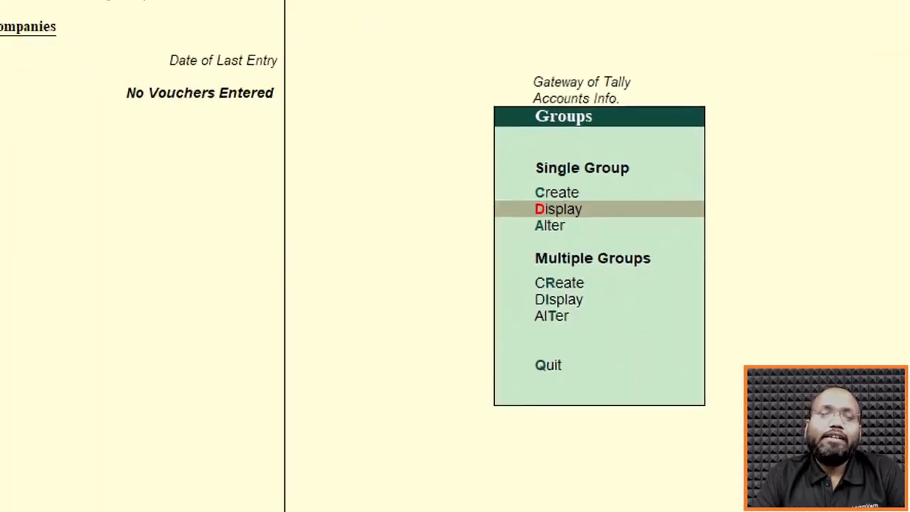
# Open the single-group display and look through the List of Groups down to Unsecured Loans.
pyautogui.press('Return')
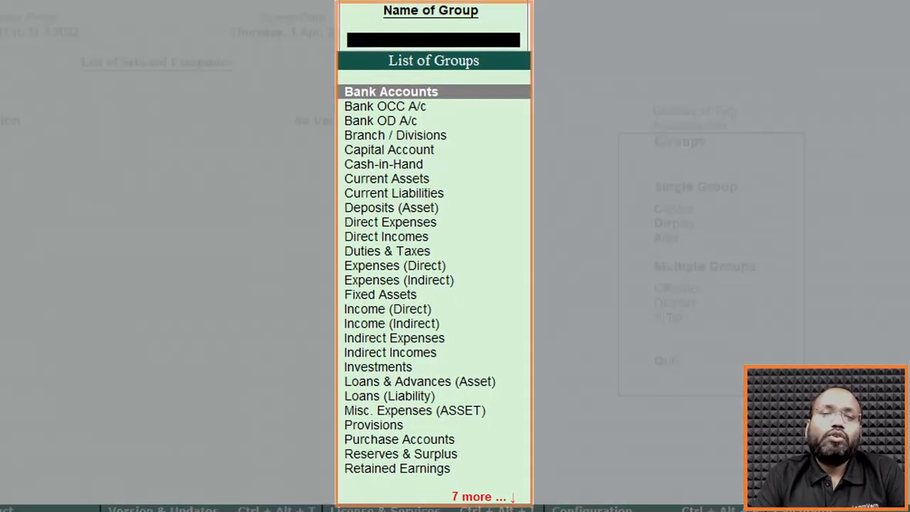
pyautogui.press('Down')
pyautogui.press('Down')
pyautogui.press('Down')
pyautogui.press('Down')
pyautogui.press('Down')
pyautogui.press('Down')
pyautogui.press('Down')
pyautogui.press('Down')
pyautogui.press('Down')
pyautogui.press('Down')
pyautogui.press('Down')
pyautogui.press('Down')
pyautogui.press('Down')
pyautogui.press('Down')
pyautogui.press('Down')
pyautogui.press('Down')
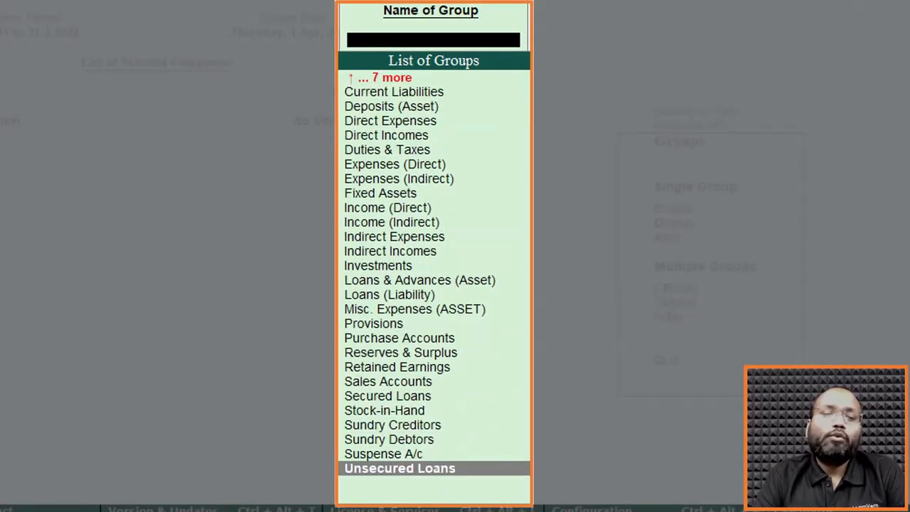
# Look back up through the List of Groups from Unsecured Loans to Current Liabilities, and return to the Groups options.
pyautogui.press('Up')
pyautogui.press('Up')
pyautogui.press('Up')
pyautogui.press('Up')
pyautogui.press('Up')
pyautogui.press('Up')
pyautogui.press('Up')
pyautogui.press('Up')
pyautogui.press('Up')
pyautogui.press('Up')
pyautogui.press('Up')
pyautogui.press('Up')
pyautogui.press('Up')
pyautogui.press('Up')
pyautogui.press('Up')
pyautogui.press('Up')
pyautogui.press('Up')
pyautogui.press('Up')
pyautogui.press('Up')
pyautogui.press('Up')
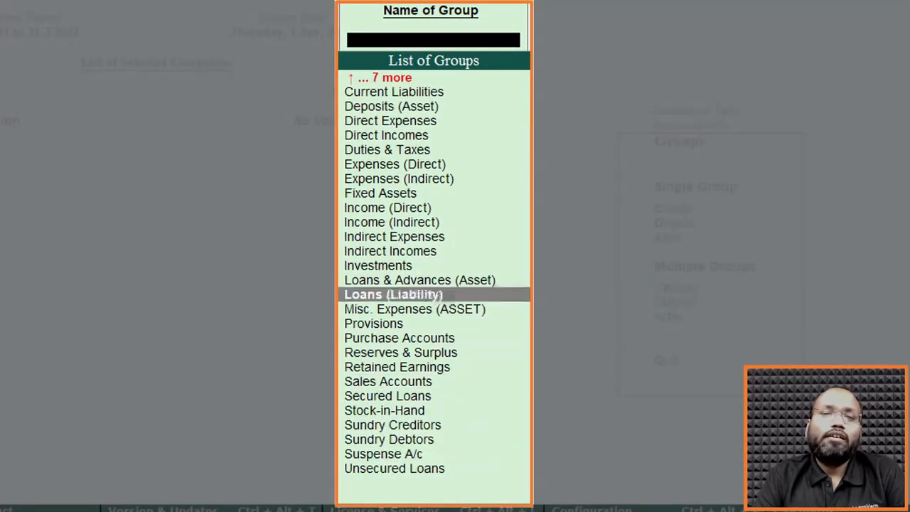
pyautogui.press('Up')
pyautogui.press('Up')
pyautogui.press('Up')
pyautogui.press('Up')
pyautogui.press('Up')
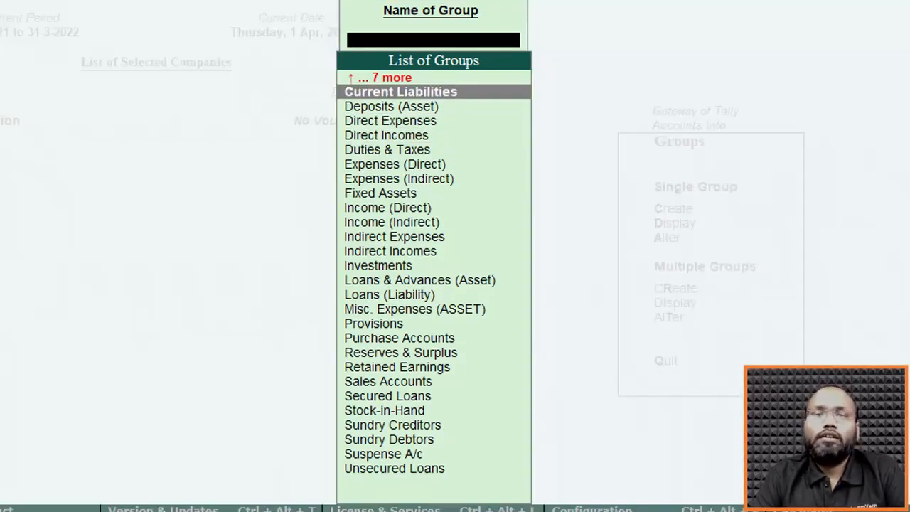
pyautogui.press('Escape')
pyautogui.press('Up')
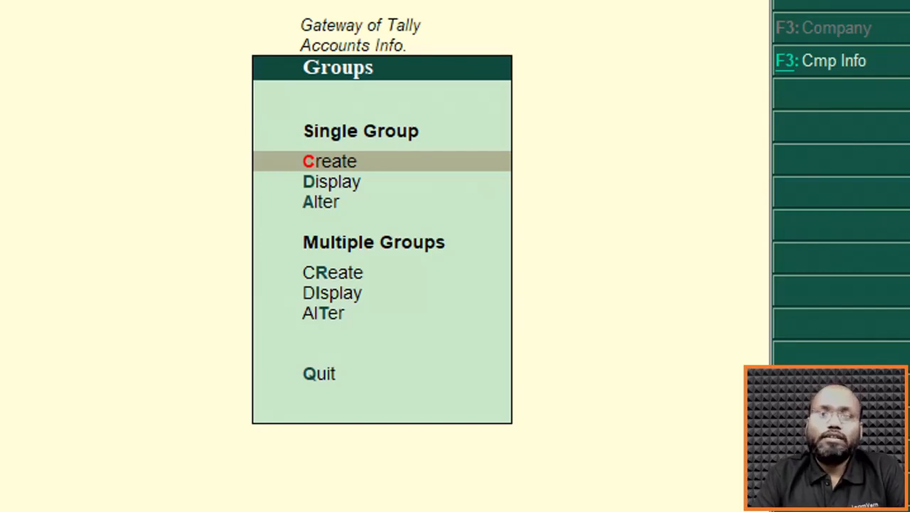
# Reopen the single-group display and examine the predefined groups between Bank Accounts and Deposits (Asset), including Bank OD A/c and Cash-in-Hand.
pyautogui.press('Down')
pyautogui.press('Return')
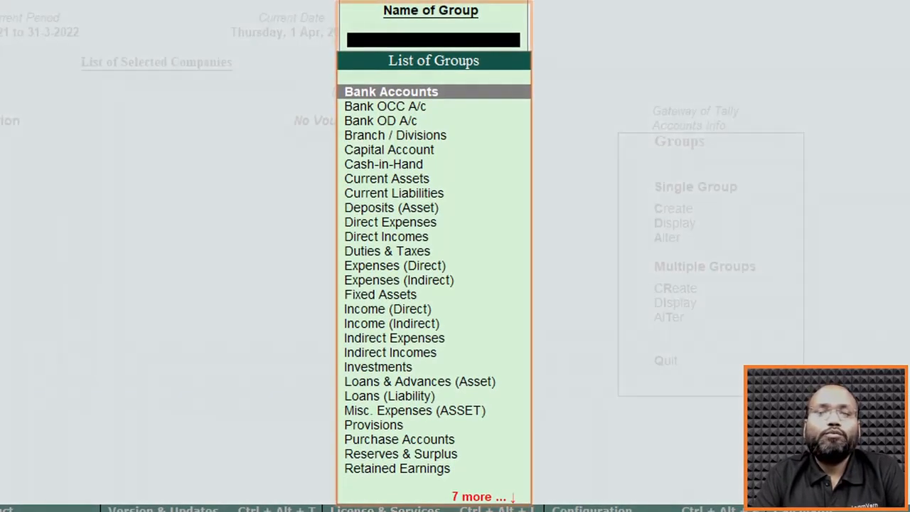
pyautogui.press('Down')
pyautogui.press('Down')
pyautogui.press('Down')
pyautogui.press('Down')
pyautogui.press('Down')
pyautogui.press('Down')
pyautogui.press('Down')
pyautogui.press('Down')
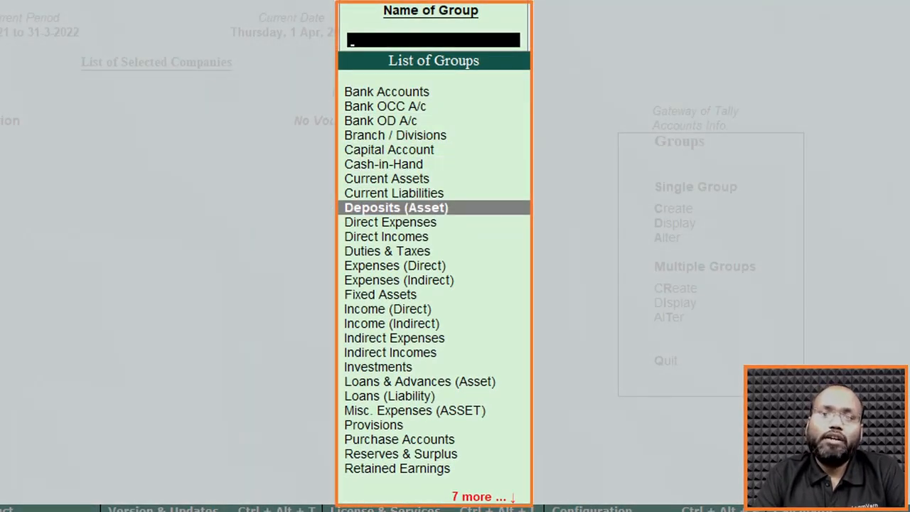
pyautogui.press('Up')
pyautogui.press('Up')
pyautogui.press('Up')
pyautogui.press('Up')
pyautogui.press('Up')
pyautogui.press('Up')
pyautogui.press('Up')
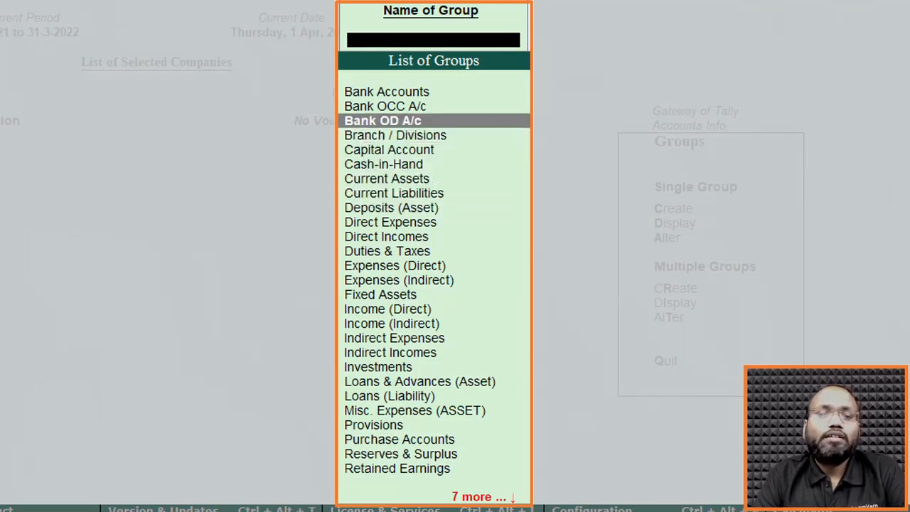
pyautogui.press('Down')
pyautogui.press('Down')
pyautogui.press('Down')
pyautogui.press('Down')
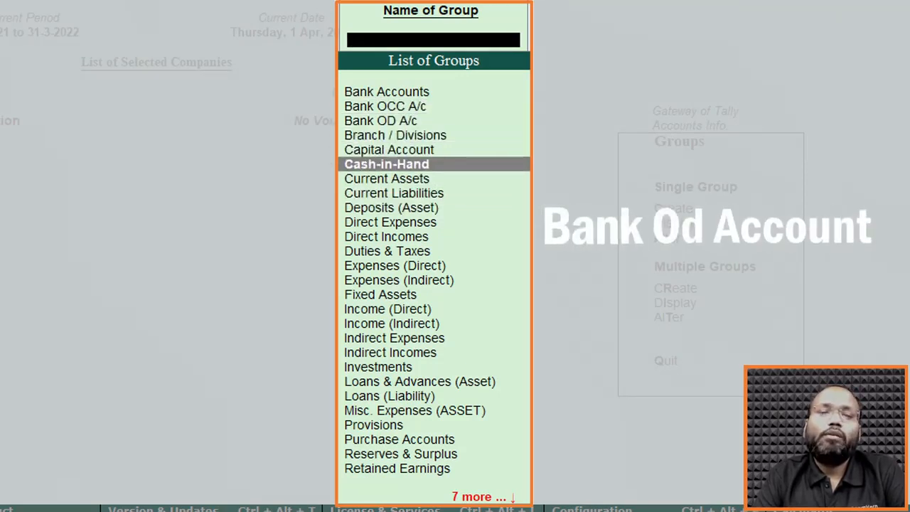
pyautogui.press('Up')
pyautogui.press('Down')
pyautogui.press('Down')
pyautogui.press('Down')
pyautogui.press('Down')
pyautogui.press('Down')
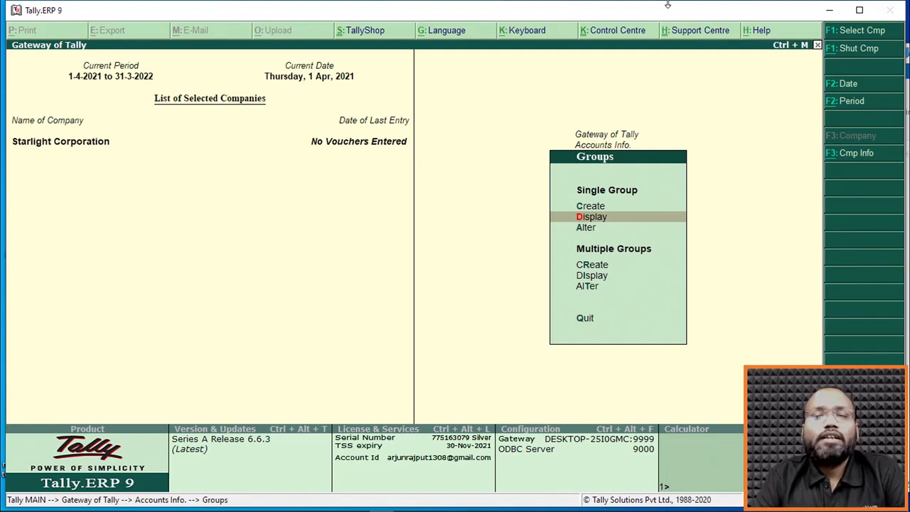
# Display the Bank Accounts group to check which parent group it falls under, and close it.
pyautogui.press('Return')
pyautogui.press('Return')
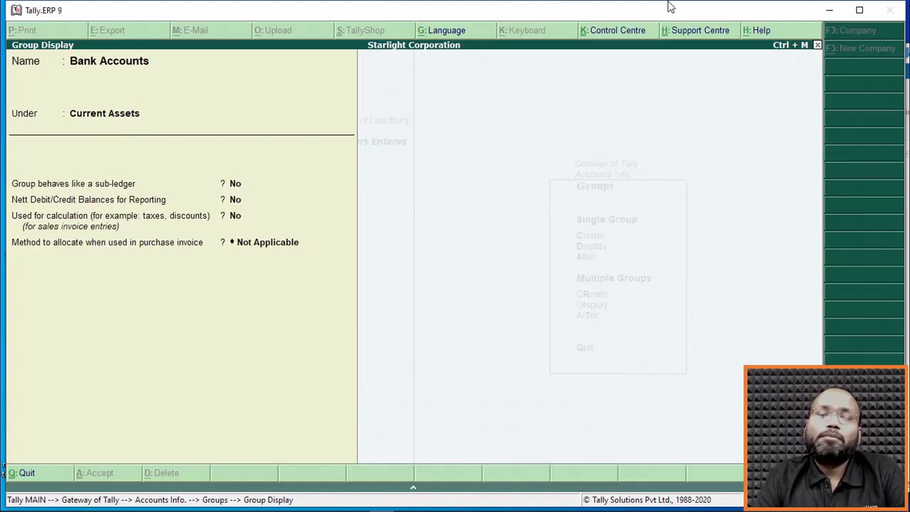
pyautogui.press('Escape')
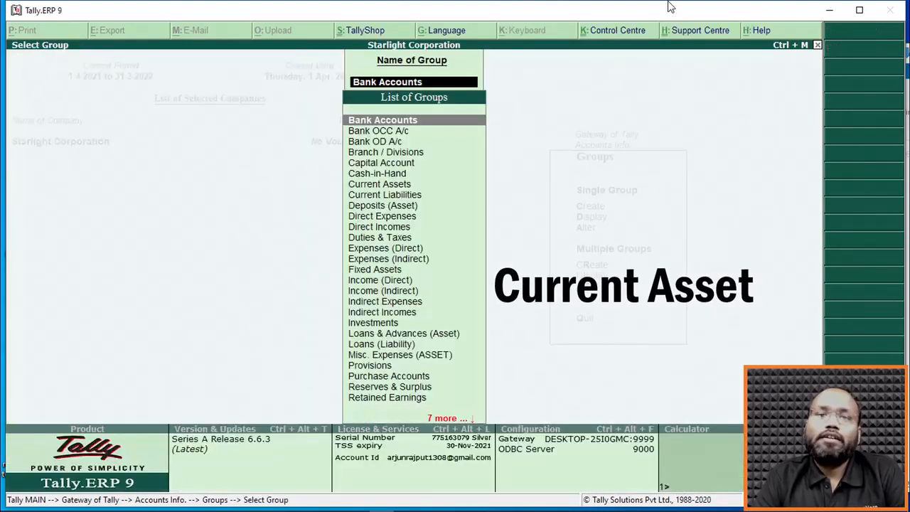
pyautogui.press('Escape')
# Open the Bank Accounts group for alteration as a single group.
pyautogui.press('Down')
pyautogui.press('Return')
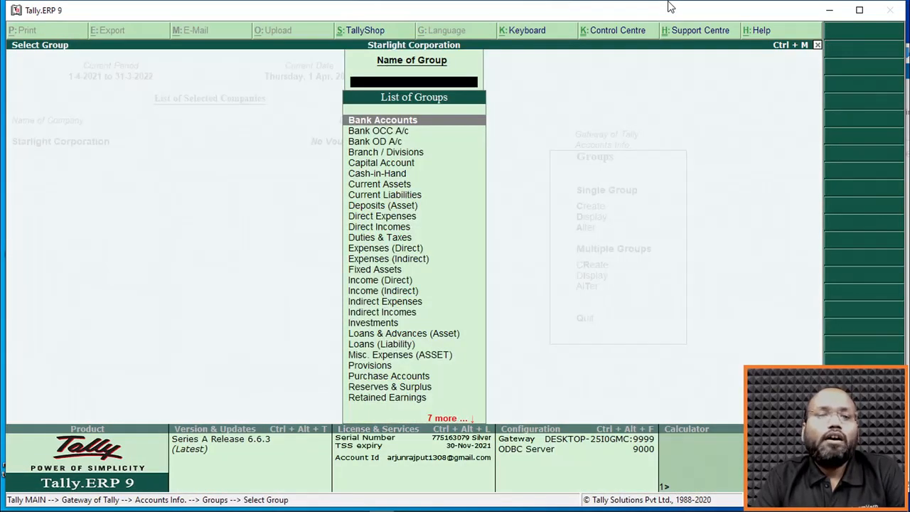
pyautogui.press('Return')
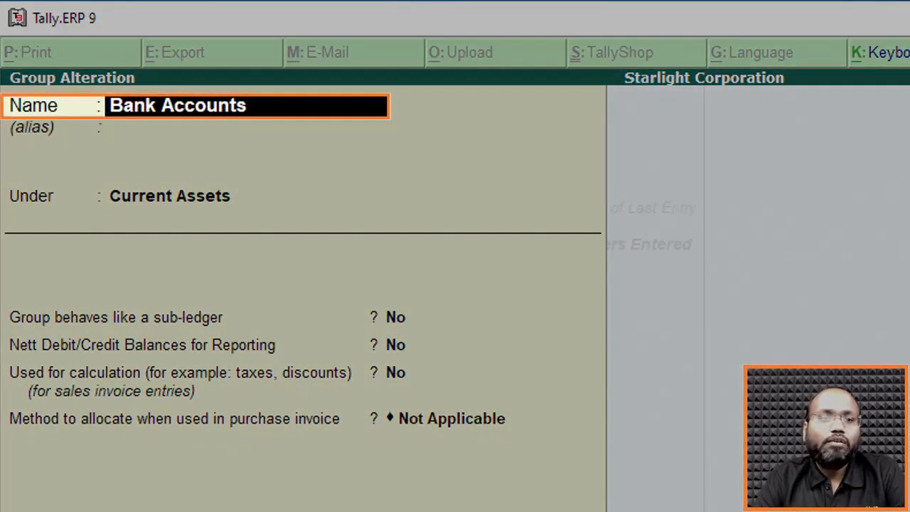
# Check which Bank Accounts fields can be edited by moving between the alias and the sub-ledger setting, and leave without saving.
pyautogui.press('Return')
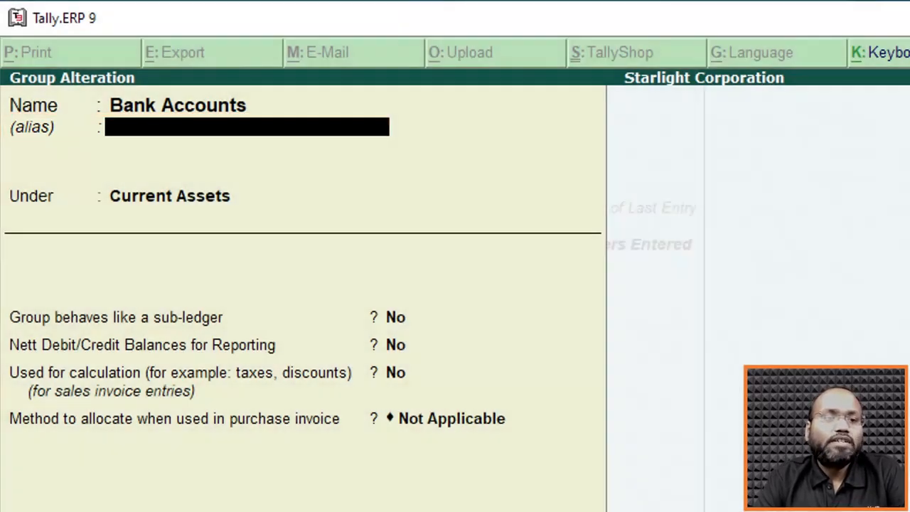
pyautogui.press('Return')
pyautogui.press('BackSpace')
pyautogui.press('Return')
pyautogui.press('BackSpace')
pyautogui.press('Return')
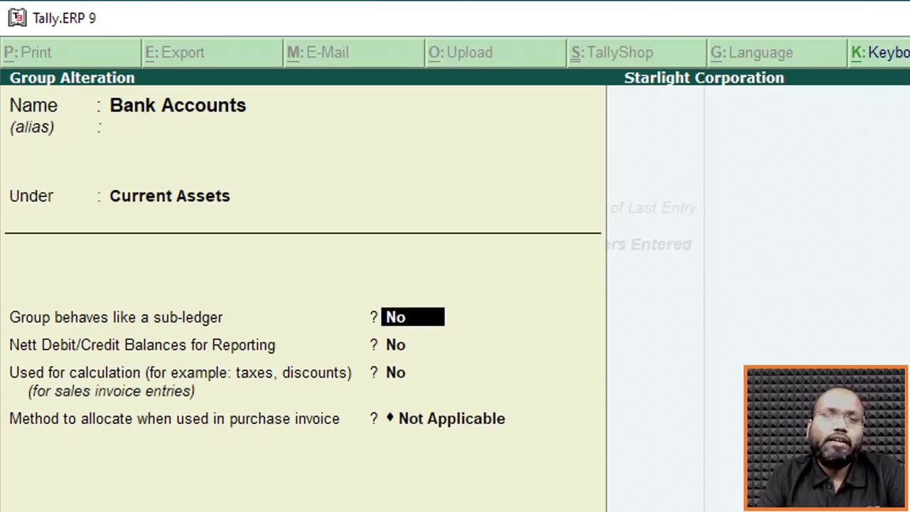
pyautogui.press('BackSpace')
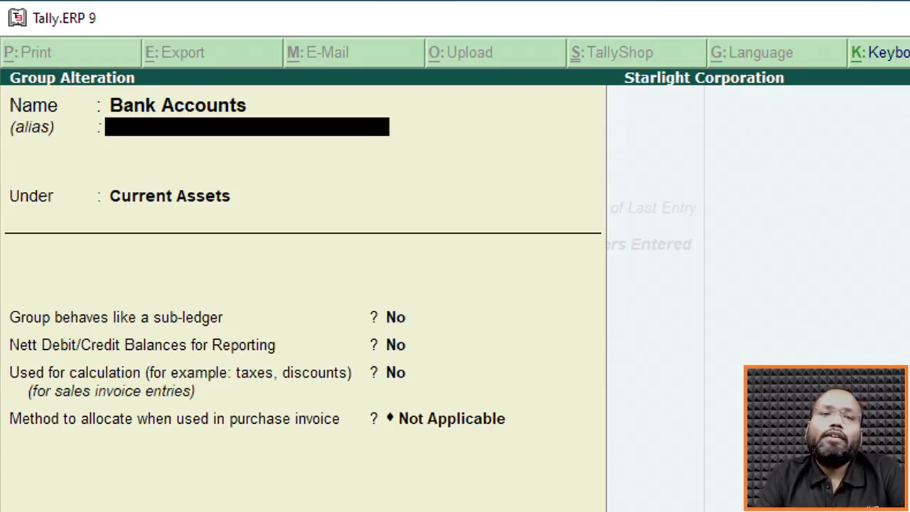
pyautogui.press('Return')
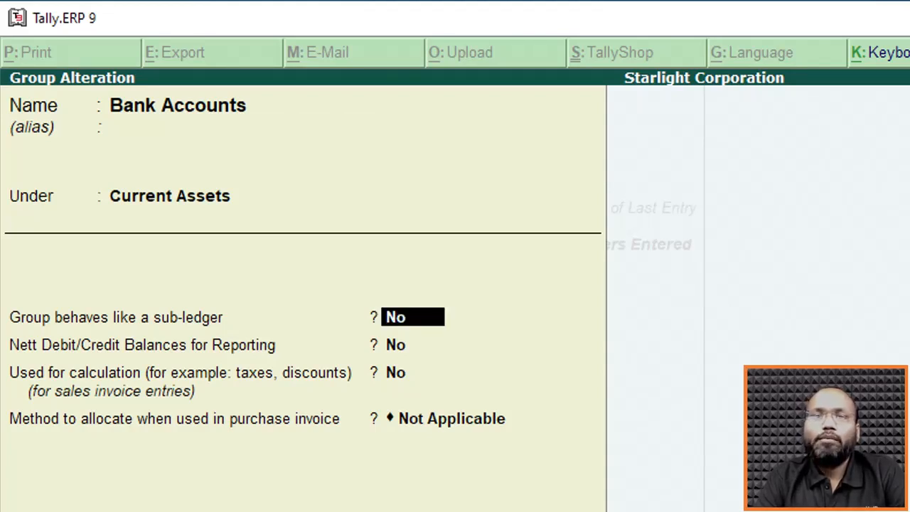
pyautogui.press('BackSpace')
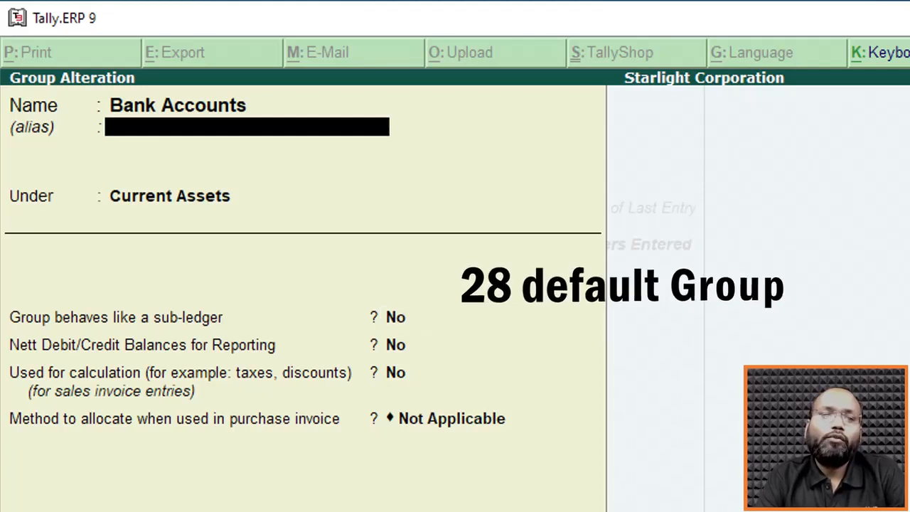
pyautogui.press('Return')
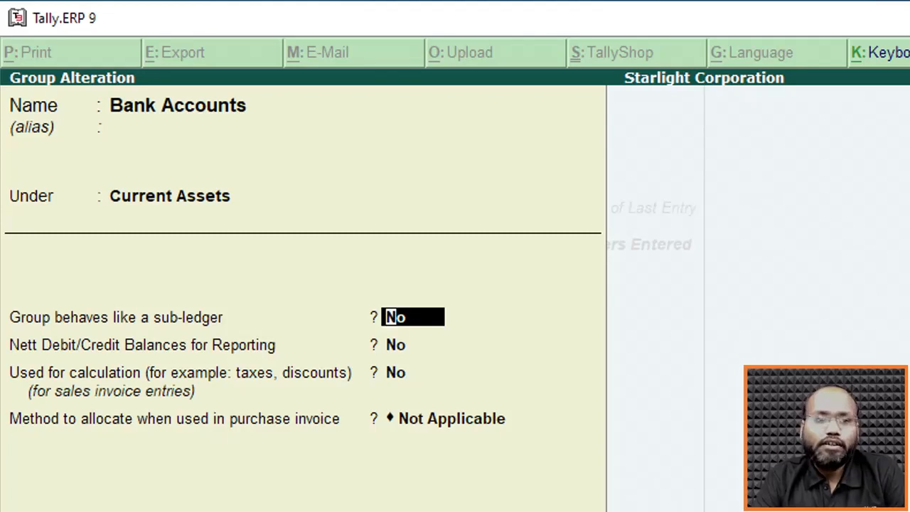
pyautogui.press('Escape')
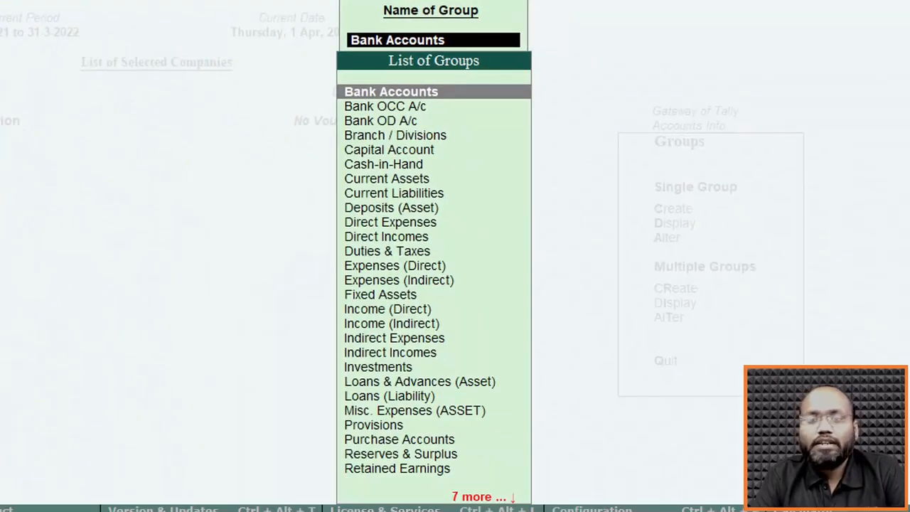
pyautogui.press('Escape')
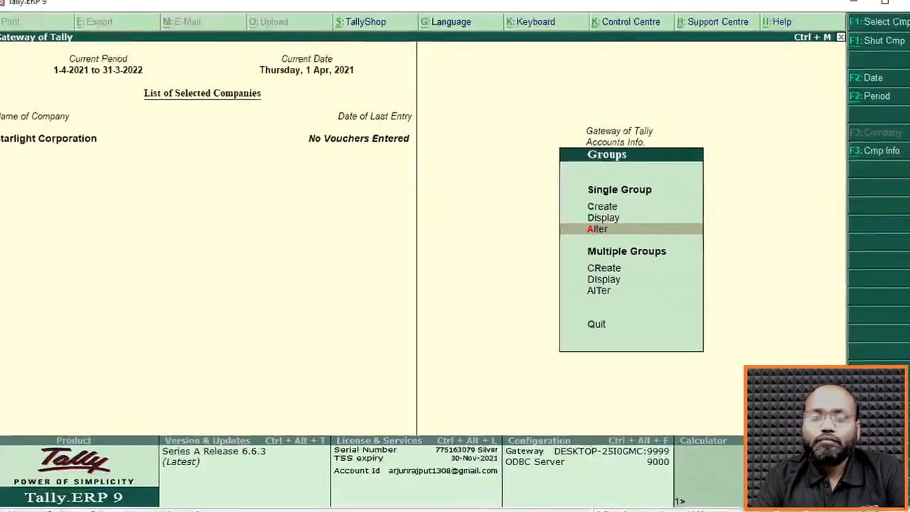
# Open the multiple-group alteration for All Items.
pyautogui.press('Down')
pyautogui.press('Up')
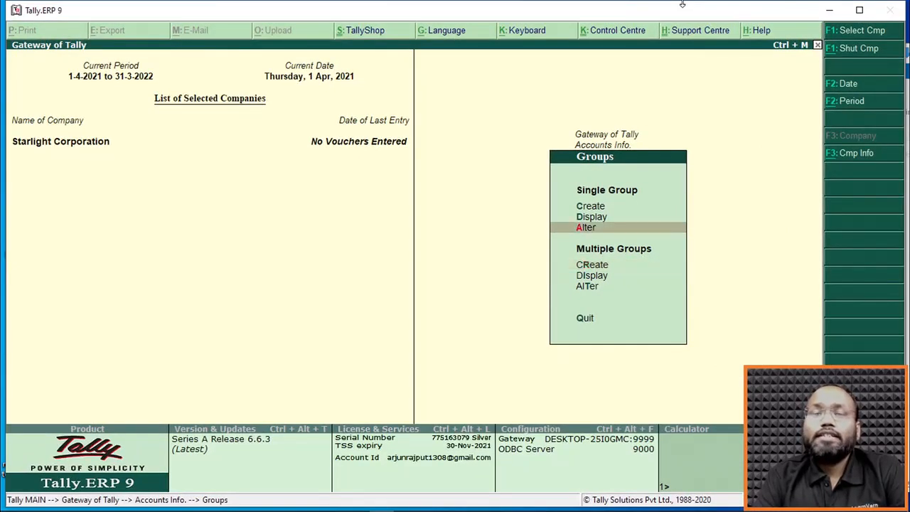
pyautogui.press('Down')
pyautogui.press('Down')
pyautogui.press('Down')
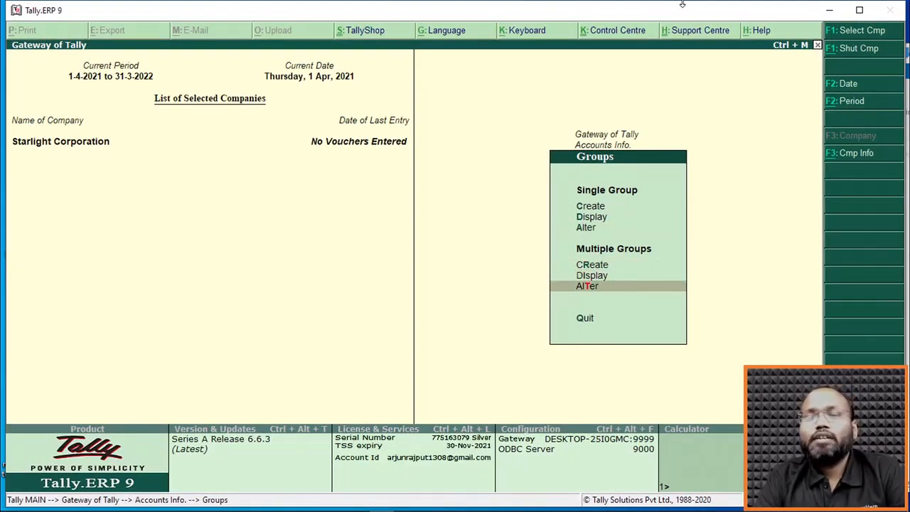
pyautogui.press('Return')
pyautogui.press('Return')
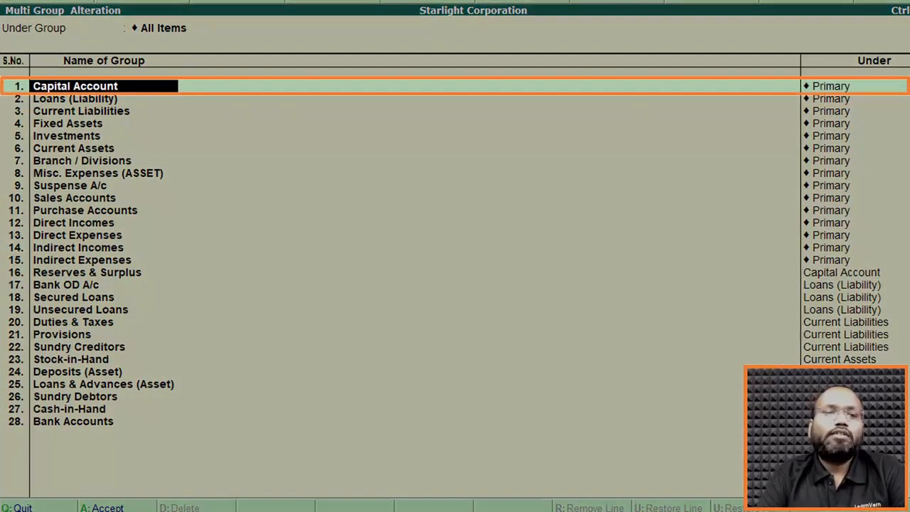
# Look through the groups and their parent groups from Capital Account to Deposits (Asset), and return to the Groups options.
pyautogui.press('Down')
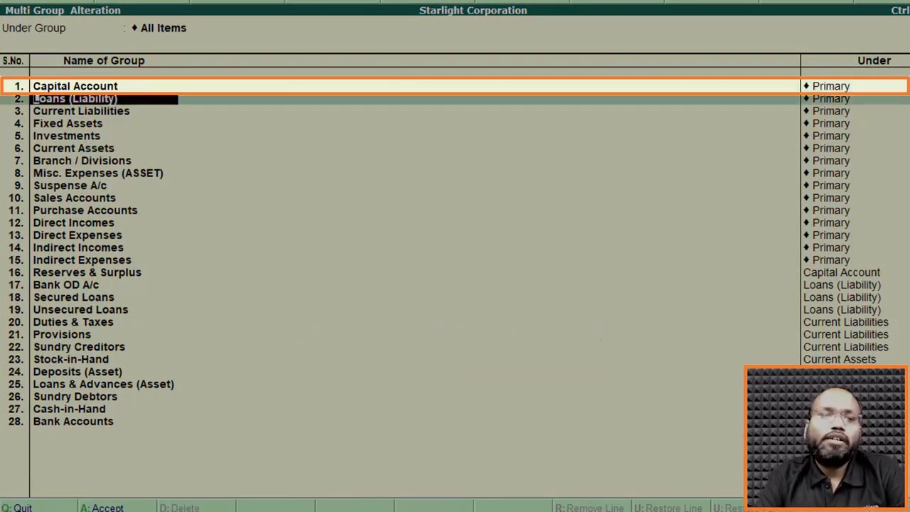
pyautogui.press('Down')
pyautogui.press('Down')
pyautogui.press('Down')
pyautogui.press('Down')
pyautogui.press('Down')
pyautogui.press('Down')
pyautogui.press('Down')
pyautogui.press('Down')
pyautogui.press('Down')
pyautogui.press('Down')
pyautogui.press('Down')
pyautogui.press('Down')
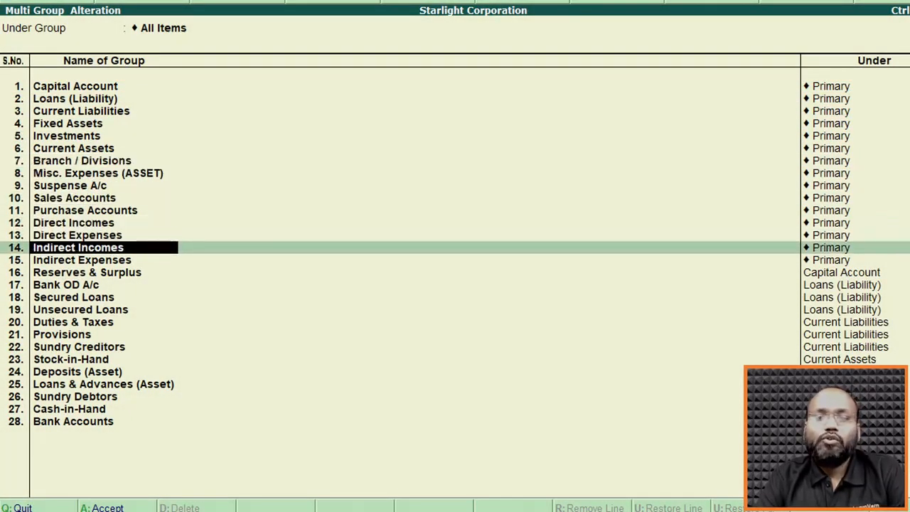
pyautogui.press('Down')
pyautogui.press('Down')
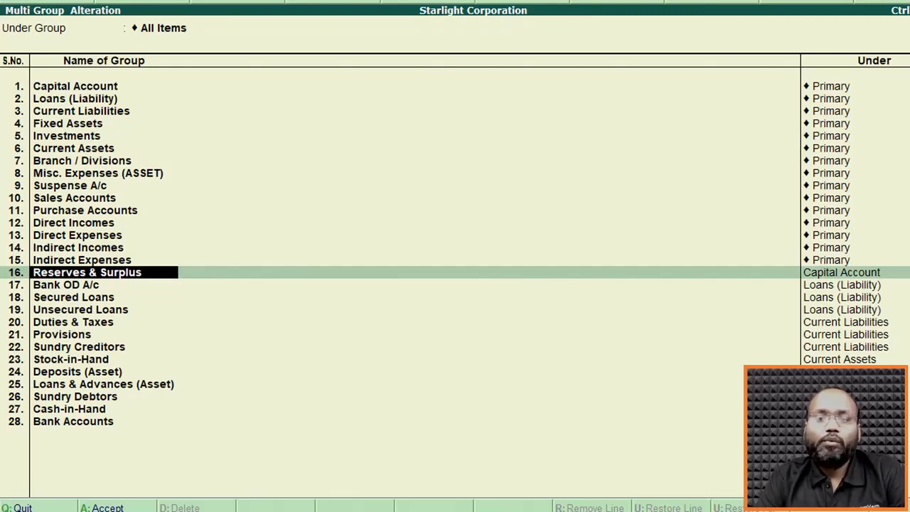
pyautogui.press('Down')
pyautogui.press('Down')
pyautogui.press('Down')
pyautogui.press('Down')
pyautogui.press('Down')
pyautogui.press('Down')
pyautogui.press('Down')
pyautogui.press('Down')
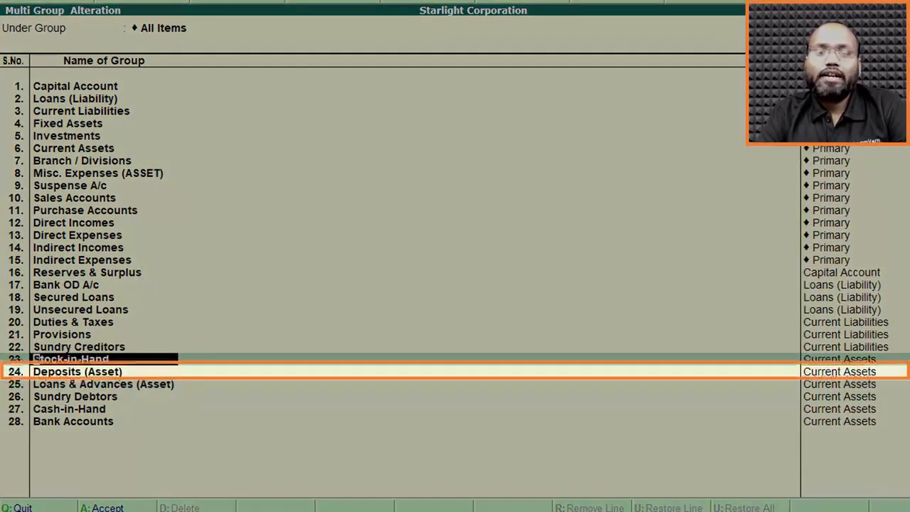
pyautogui.press('Up')
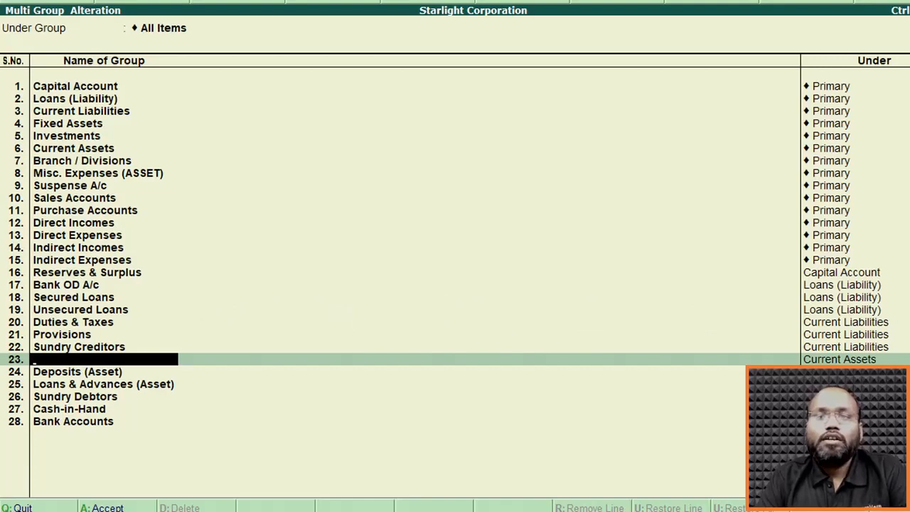
pyautogui.press('Escape')
pyautogui.press('Escape')
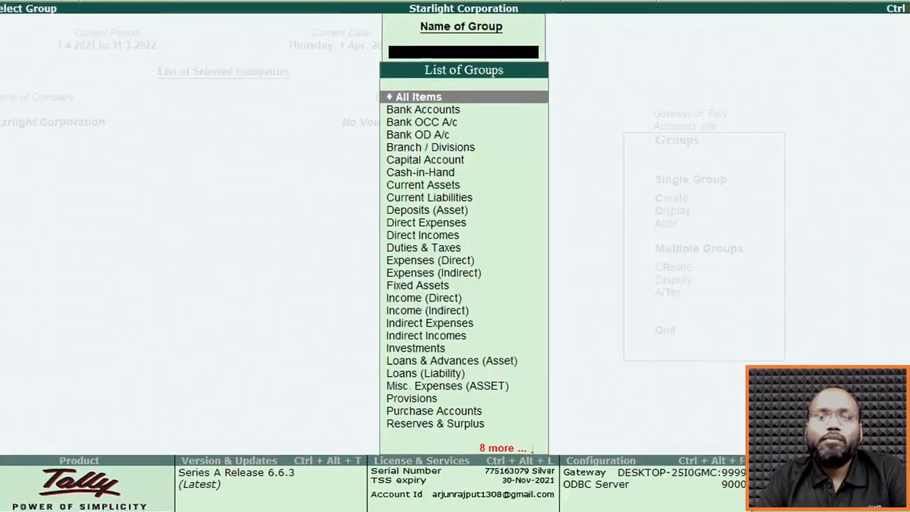
pyautogui.press('Escape')
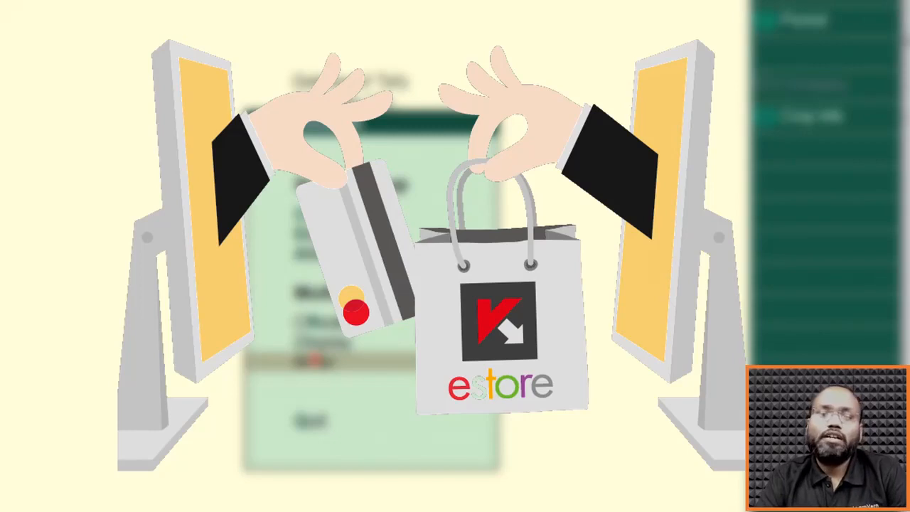
# Leave the Groups options and open the Ledgers options in Accounts Info.
pyautogui.press('Up')
pyautogui.press('Up')
pyautogui.press('Up')
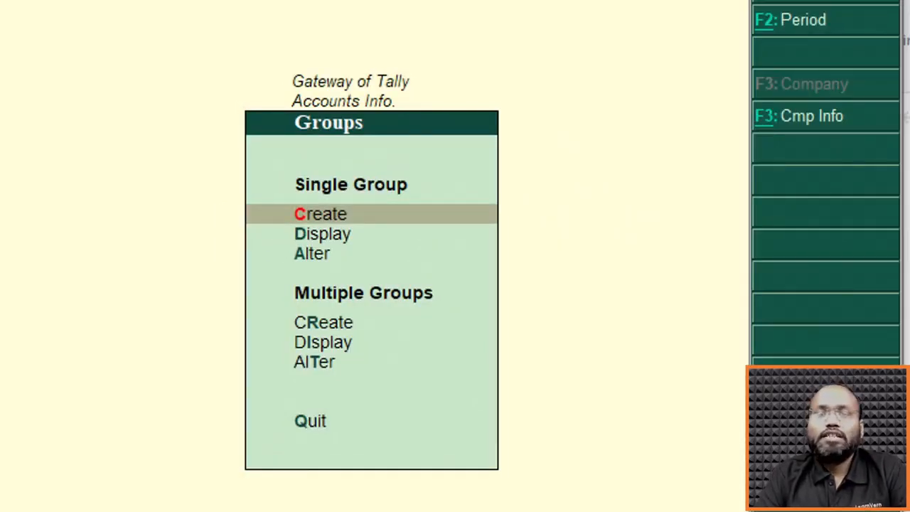
pyautogui.press('Escape')
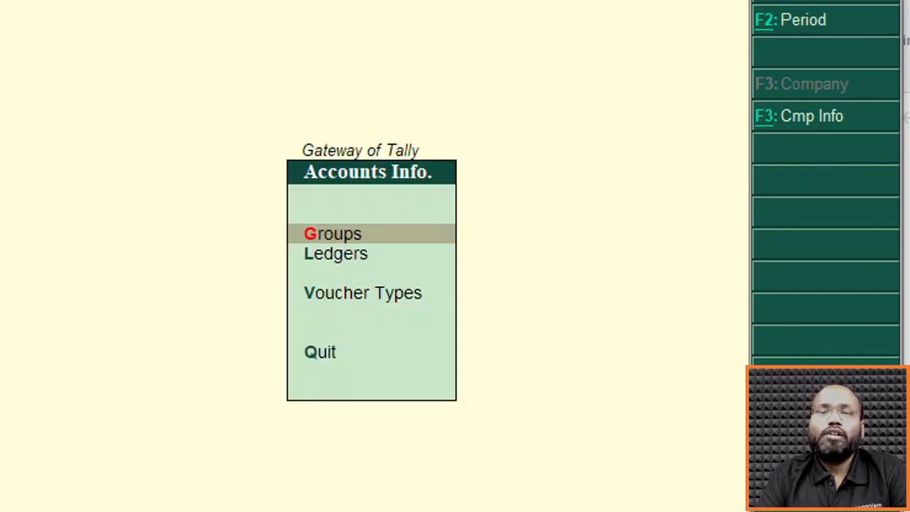
pyautogui.press('Down')
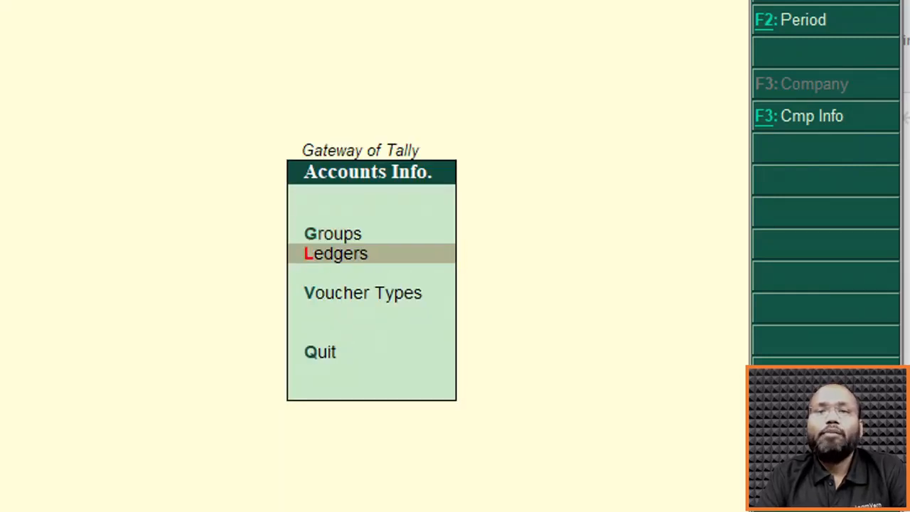
pyautogui.press('Return')
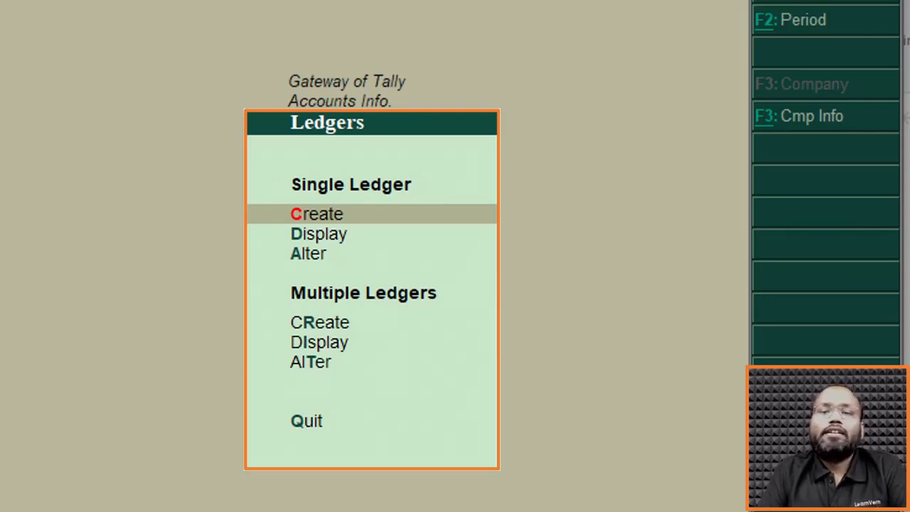
# Look through the Create, Display and Alter options available for a single ledger.
pyautogui.press('Down')
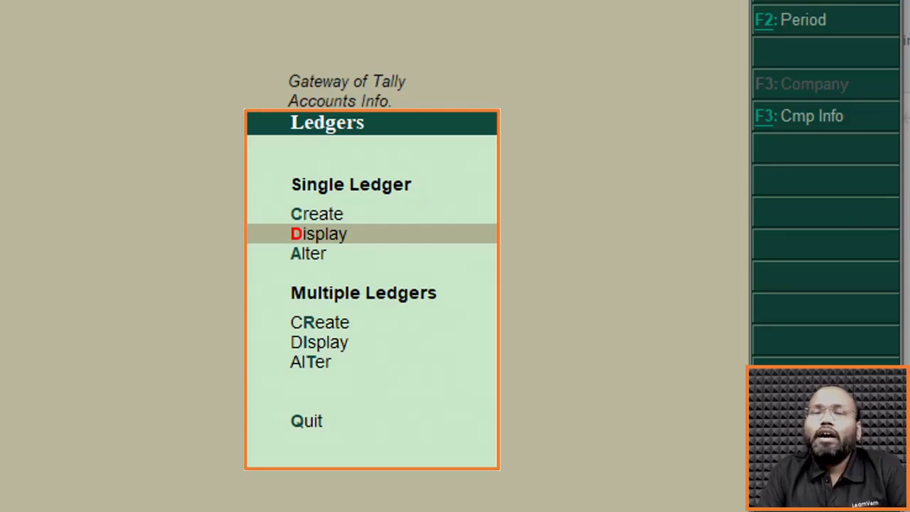
pyautogui.press('Up')
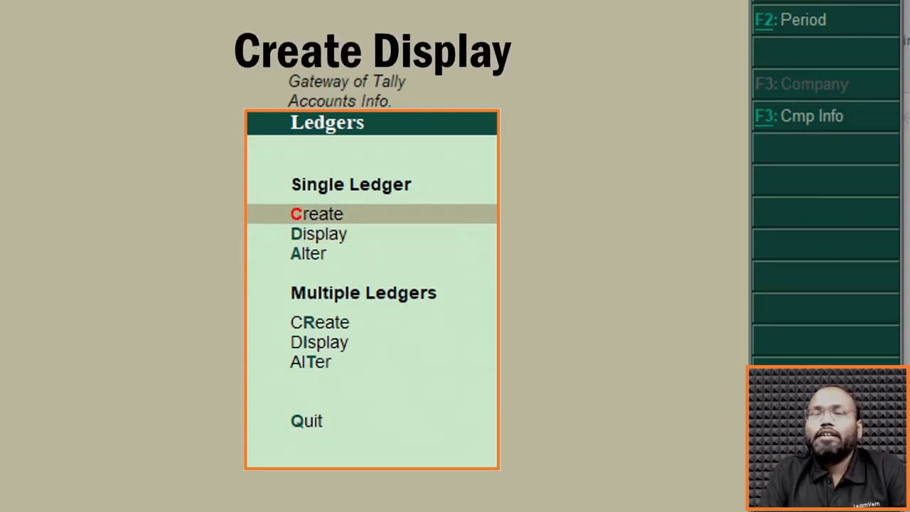
pyautogui.press('Down')
pyautogui.press('Down')
pyautogui.press('Up')
pyautogui.press('Up')
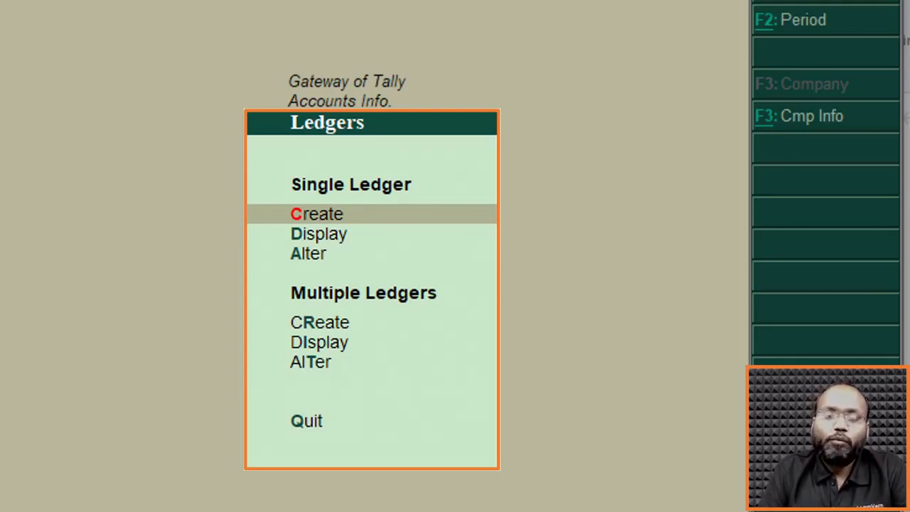
pyautogui.press('Down')
pyautogui.press('Down')
pyautogui.press('Up')
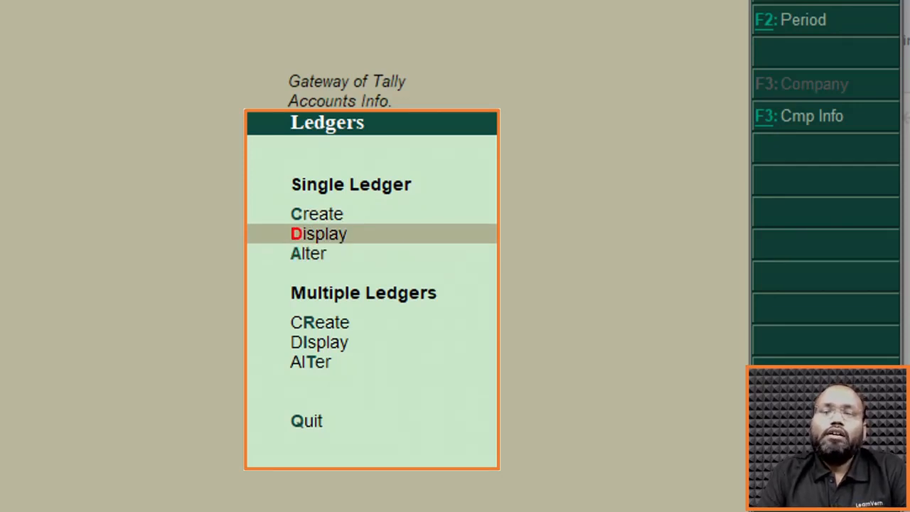
# Open the Cash ledger for alteration, check its parent group and bank details setting, and return to the Ledgers options without saving.
pyautogui.press('Down')
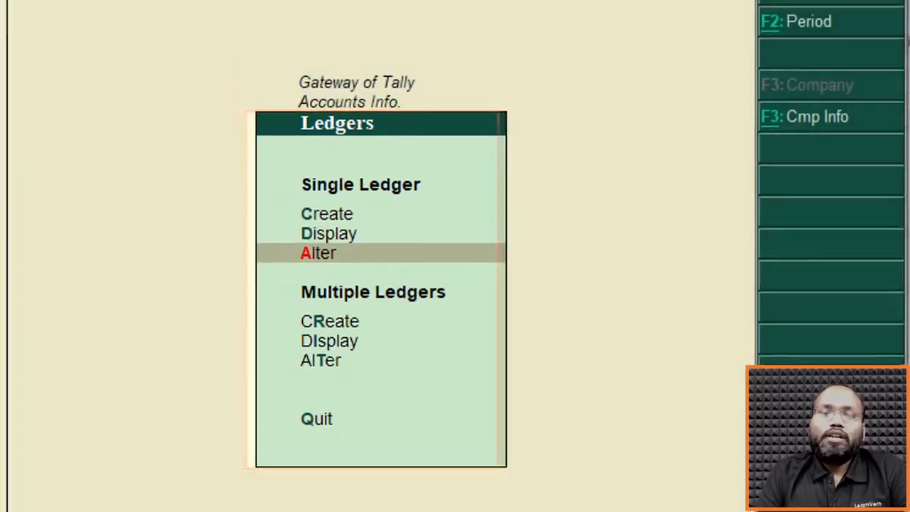
pyautogui.press('Return')
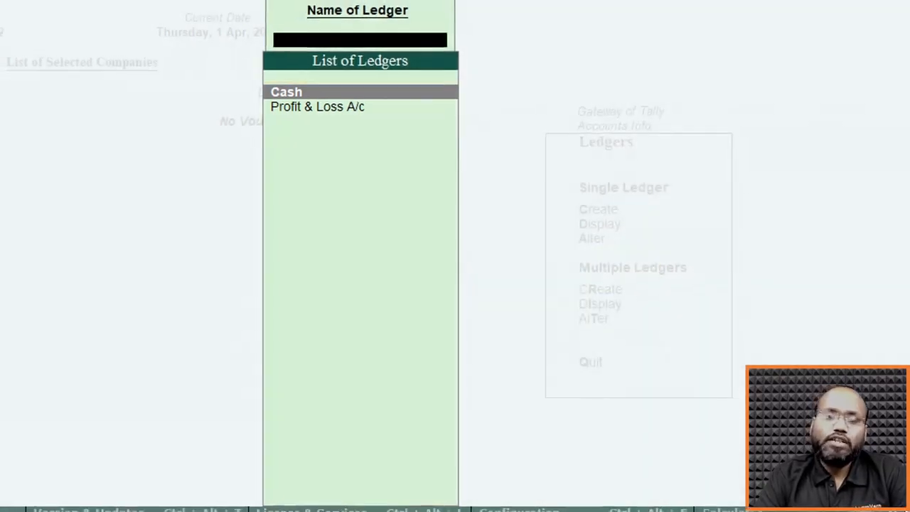
pyautogui.press('Return')
pyautogui.press('Return')
pyautogui.press('Return')
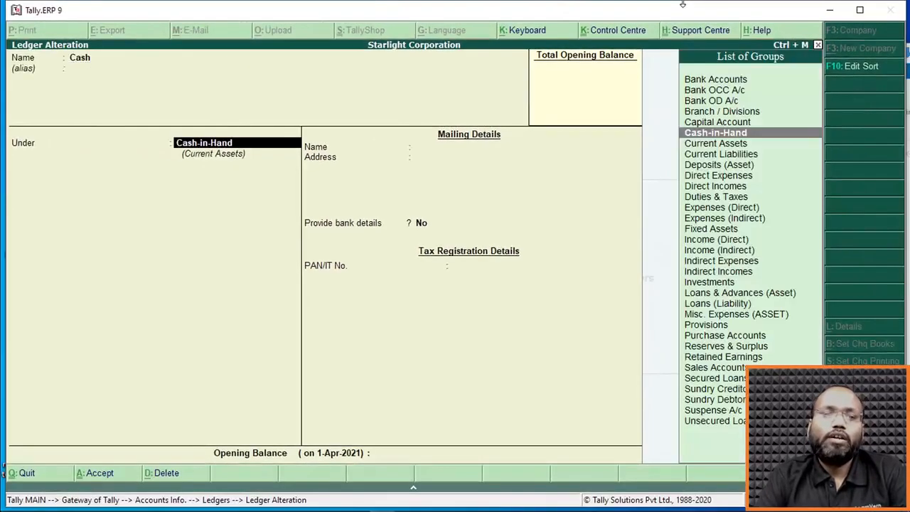
pyautogui.press('Return')
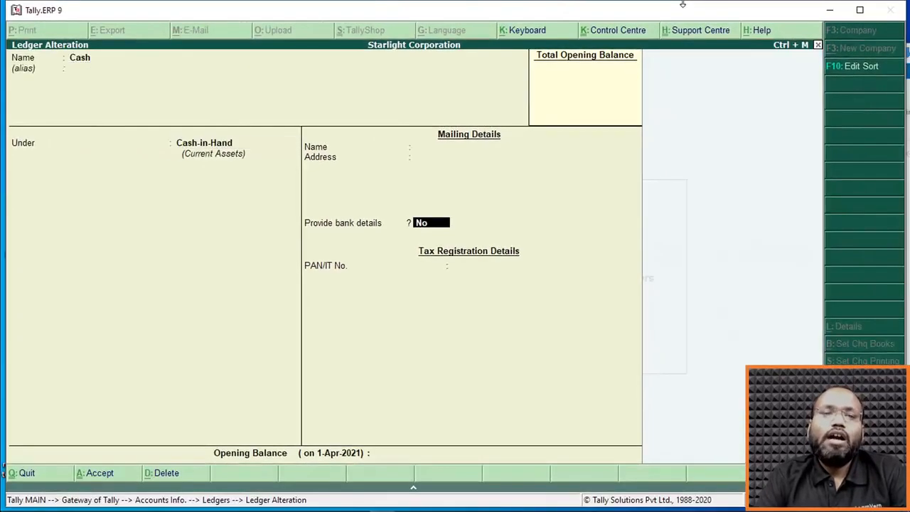
pyautogui.press('BackSpace')
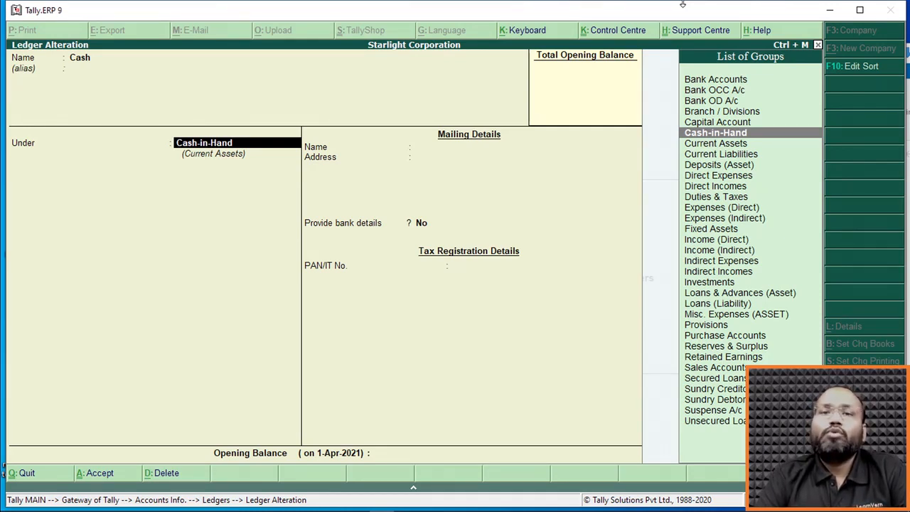
pyautogui.press('Escape')
pyautogui.press('y')
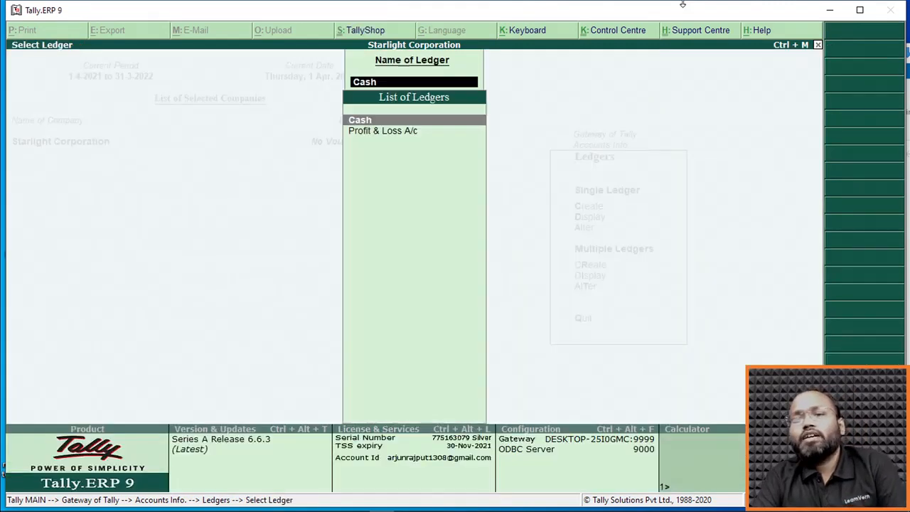
pyautogui.press('BackSpace')
pyautogui.press('Escape')
pyautogui.press('Up')
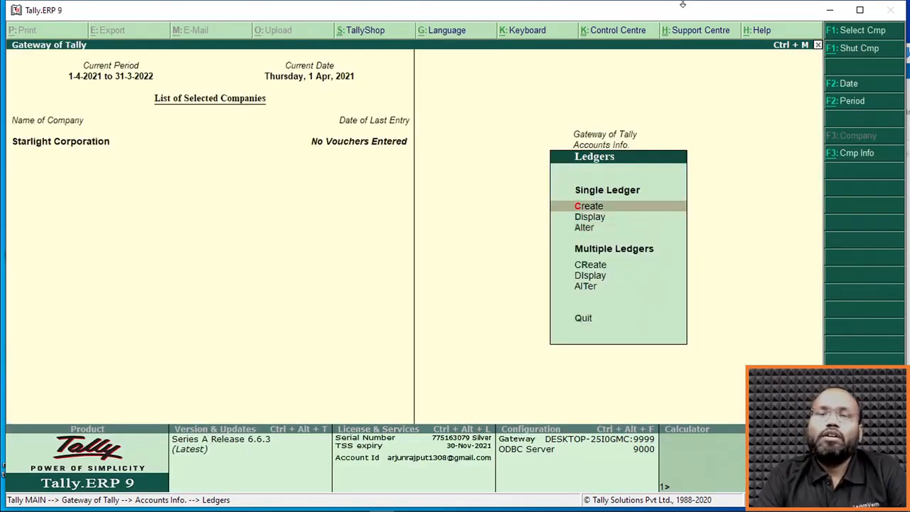
# Check the predefined ledgers in the single-ledger Display and Alter lists, and return to the Ledgers options.
pyautogui.press('Return')
pyautogui.press('Escape')
pyautogui.press('Down')
pyautogui.press('Down')
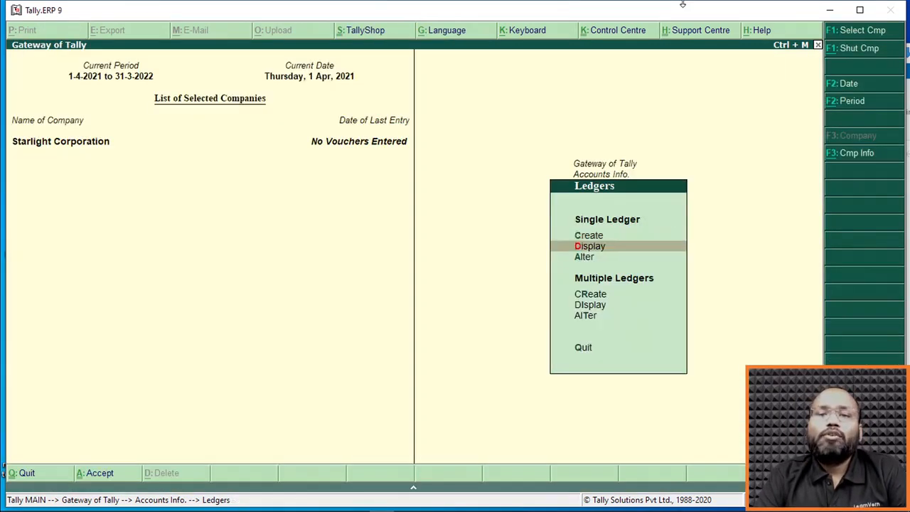
pyautogui.press('Return')
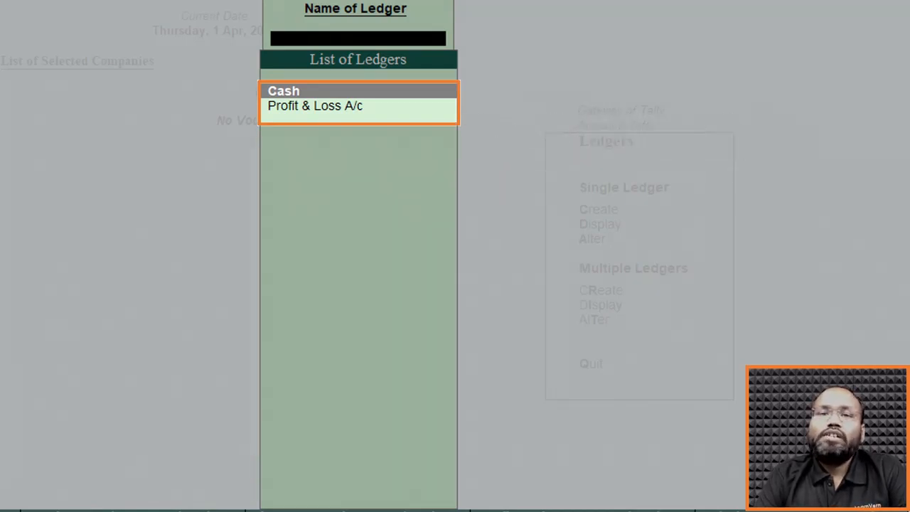
pyautogui.press('Escape')
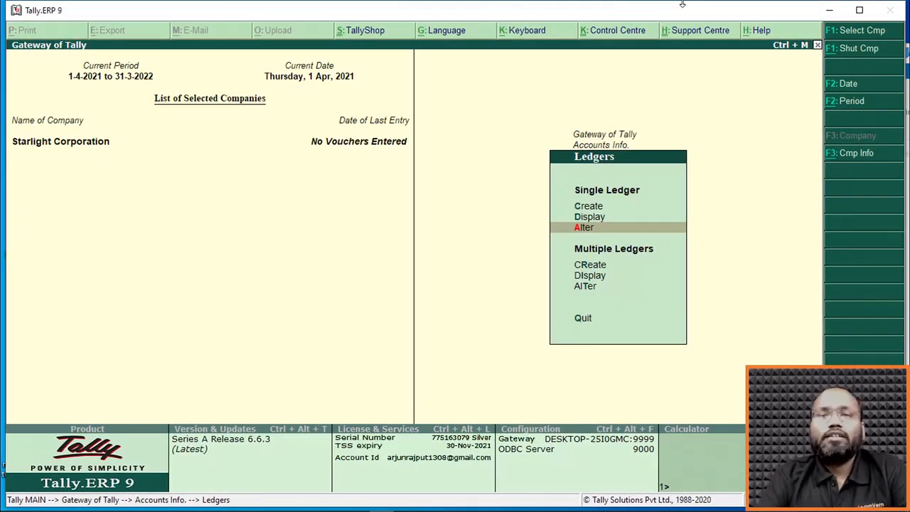
pyautogui.press('Return')
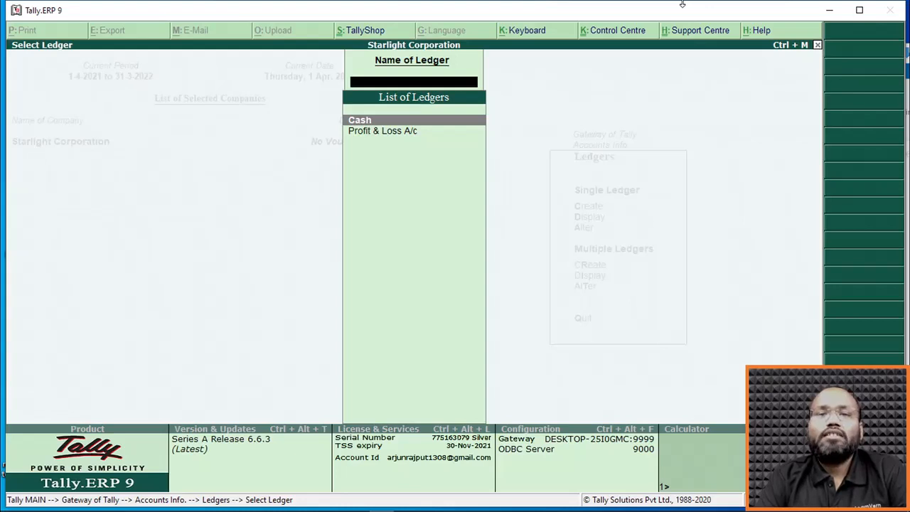
pyautogui.press('Escape')
pyautogui.press('Up')
pyautogui.press('Up')
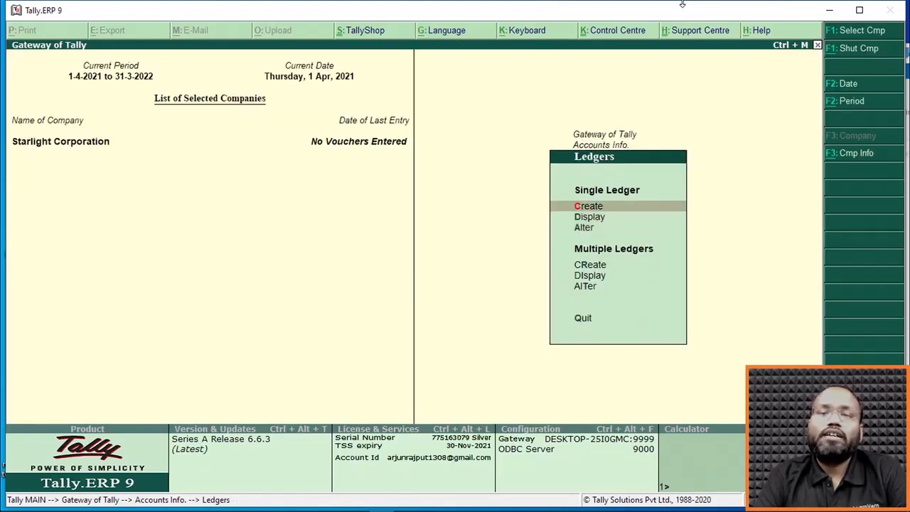
# Try to create a single ledger named Cash, and quit the ledger creation without saving.
pyautogui.press('Return')
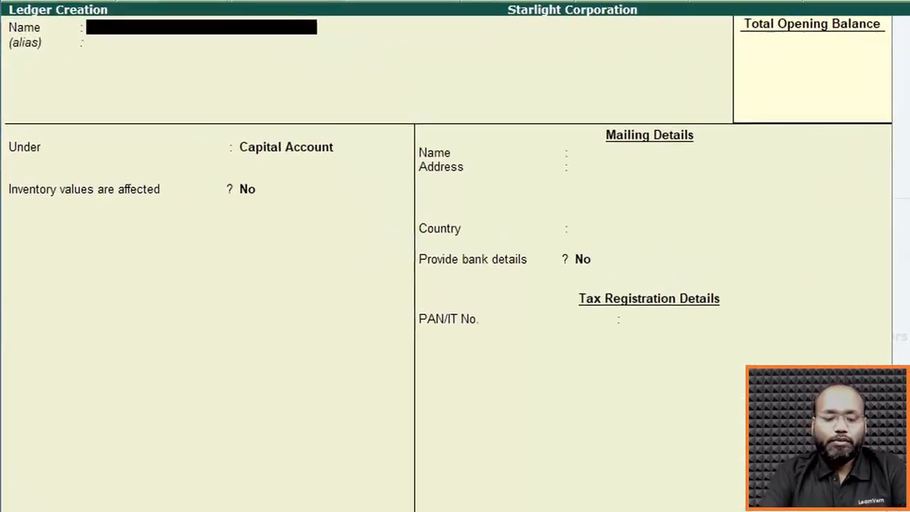
pyautogui.write('Cash')
pyautogui.press('Return')
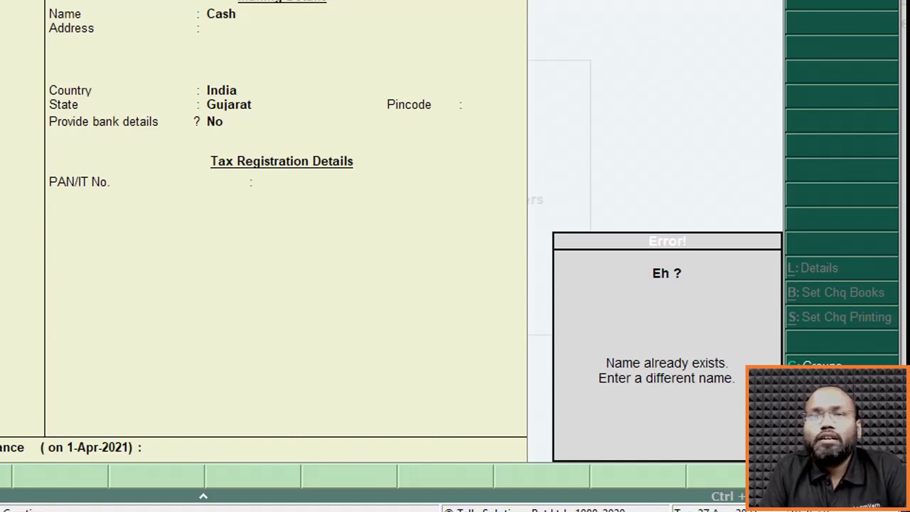
pyautogui.press('Escape')
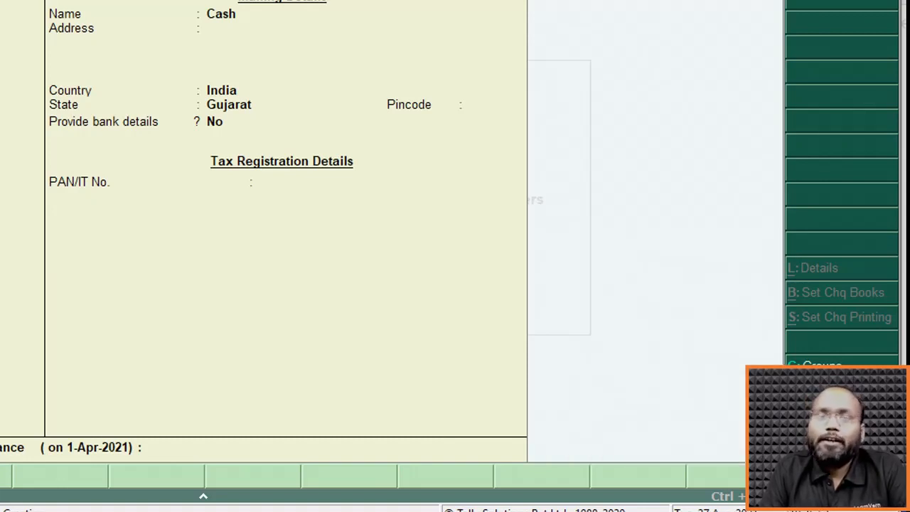
pyautogui.press('Escape')
pyautogui.press('y')
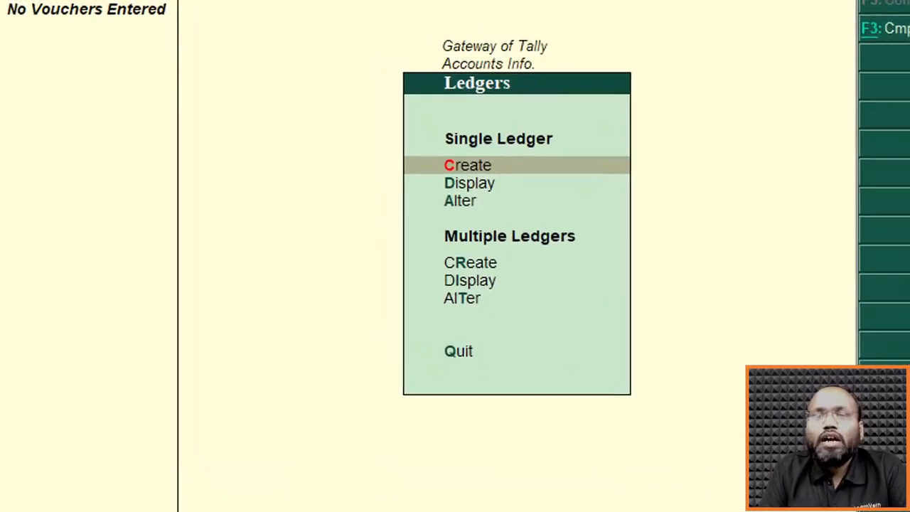
# Look through the single-ledger and multiple-ledger options from Create to Alter.
pyautogui.press('Down')
pyautogui.press('Down')
pyautogui.press('Down')
pyautogui.press('Down')
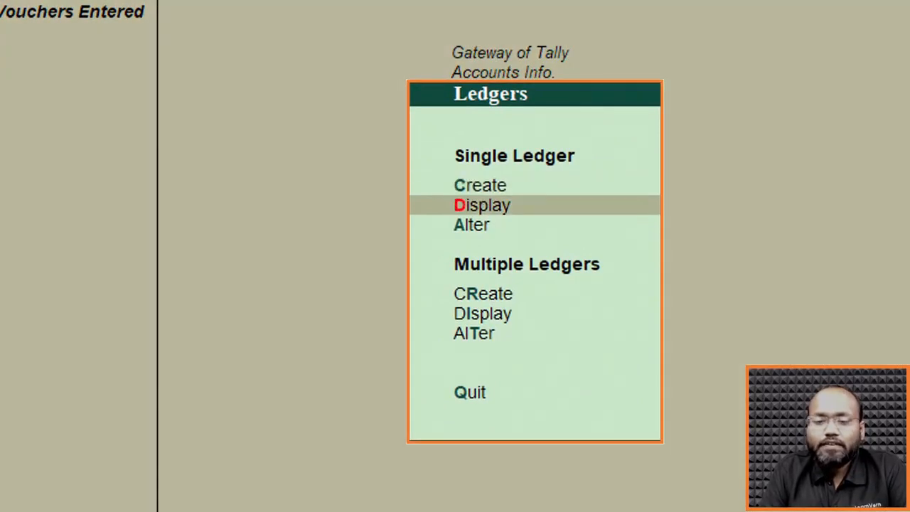
pyautogui.press('Down')
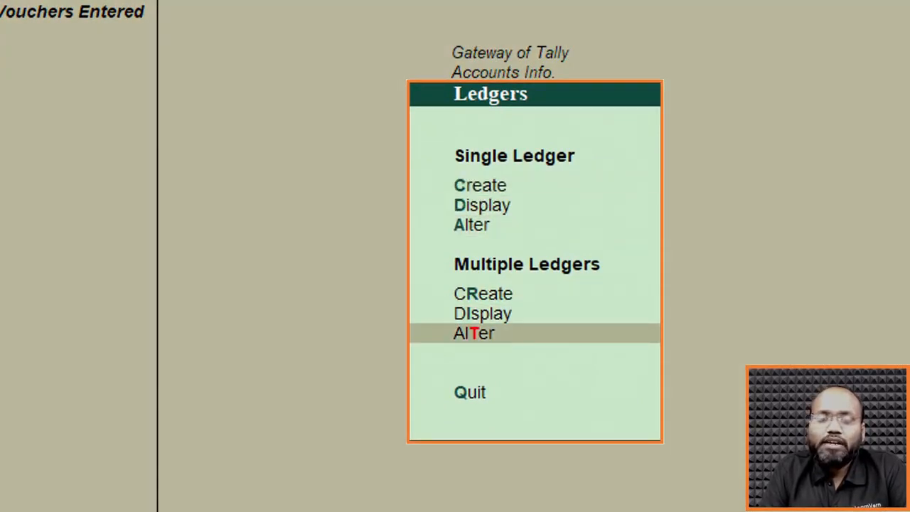
pyautogui.press('Up')
pyautogui.press('Up')
pyautogui.press('Up')
pyautogui.press('Up')
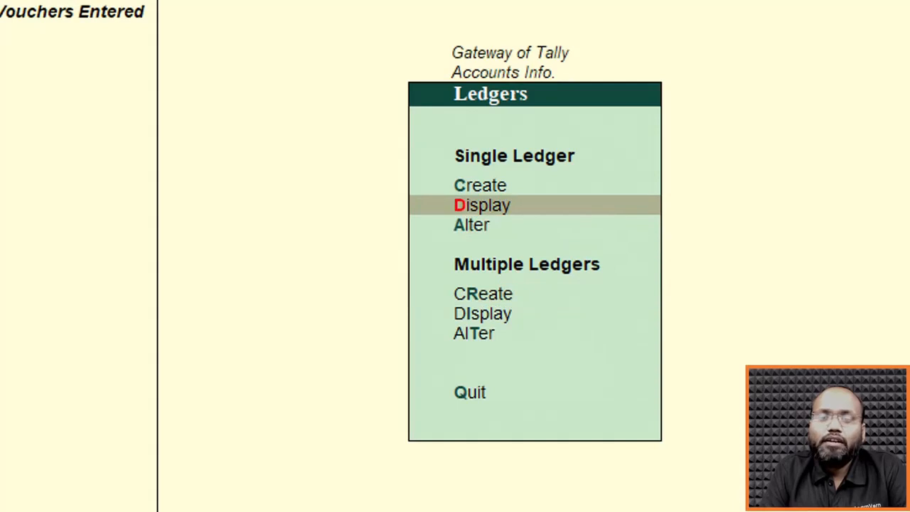
# Open the Voucher Types options in Accounts Info. and bring up the list of voucher types for alteration.
pyautogui.press('Escape')
pyautogui.press('Down')
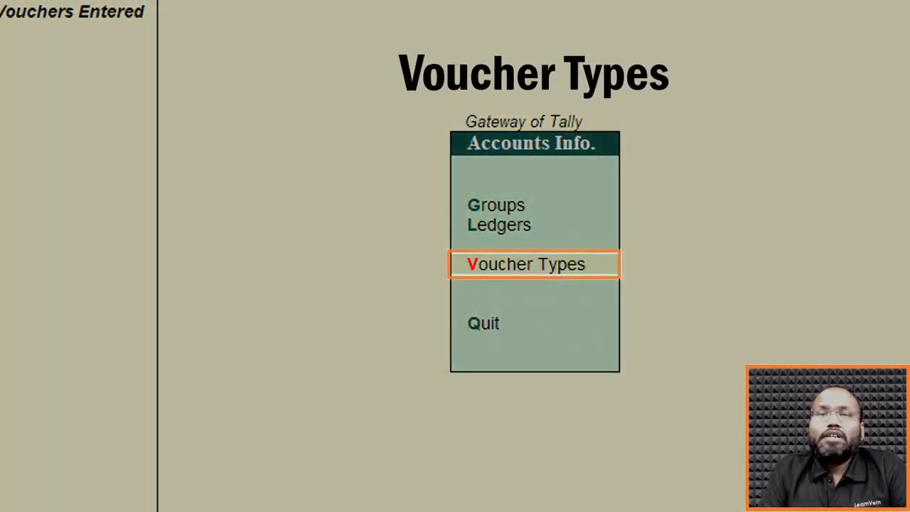
pyautogui.press('Return')
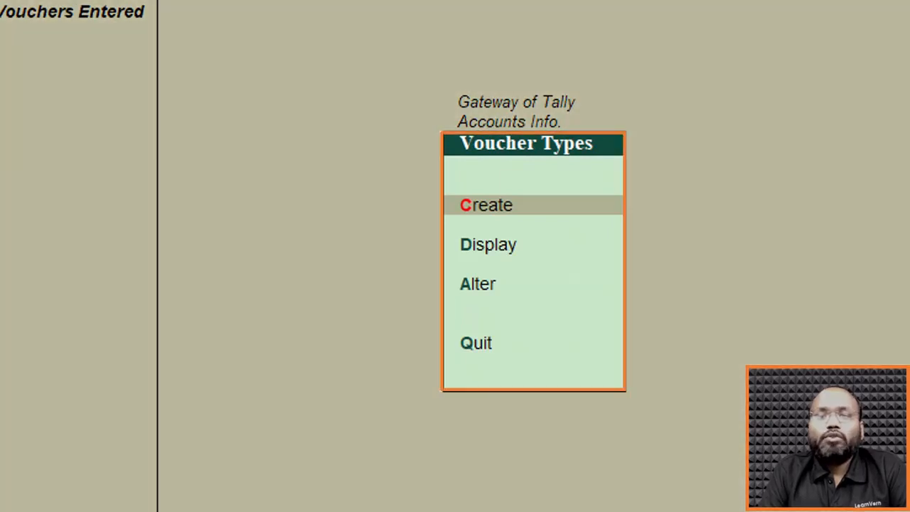
pyautogui.press('Down')
pyautogui.press('Down')
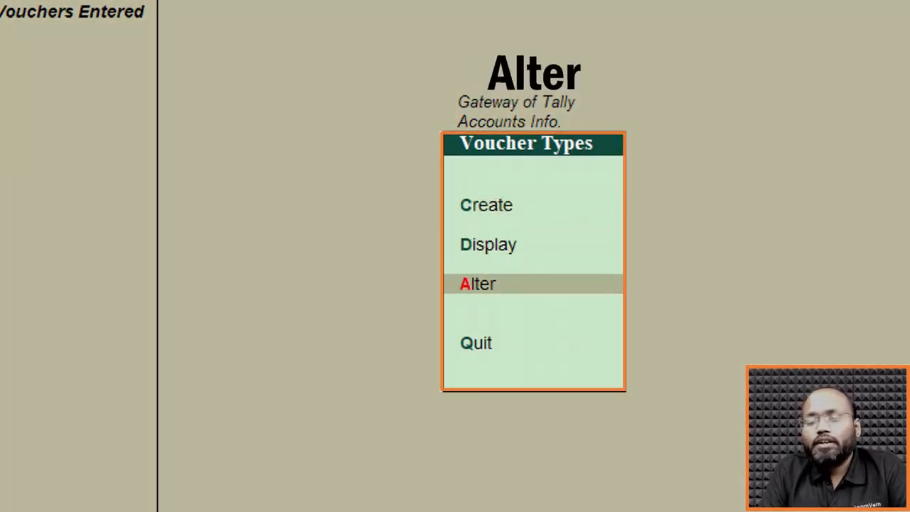
pyautogui.press('Return')
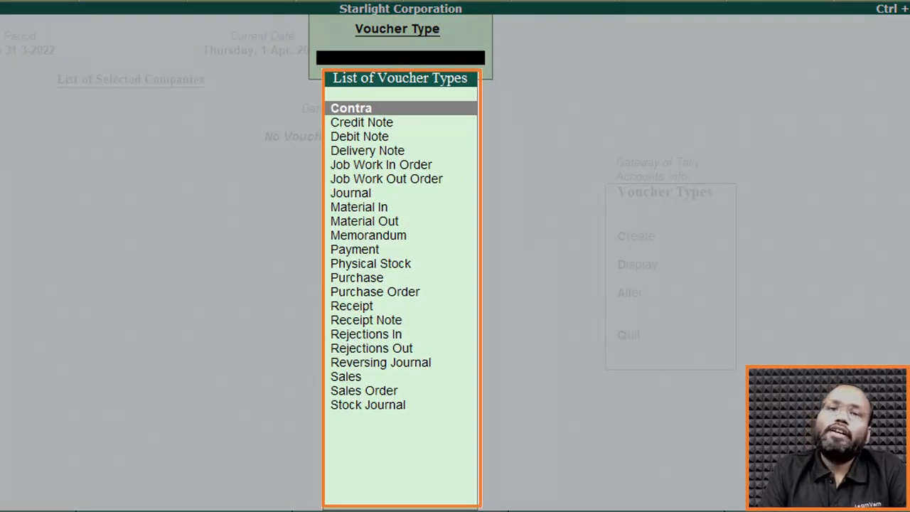
# Look through the predefined voucher types from Contra down to Sales Order.
pyautogui.press('Down')
pyautogui.press('Up')
pyautogui.press('Down')
pyautogui.press('Down')
pyautogui.press('Down')
pyautogui.press('Down')
pyautogui.press('Down')
pyautogui.press('Down')
pyautogui.press('Down')
pyautogui.press('Down')
pyautogui.press('Down')
pyautogui.press('Down')
pyautogui.press('Down')
pyautogui.press('Down')
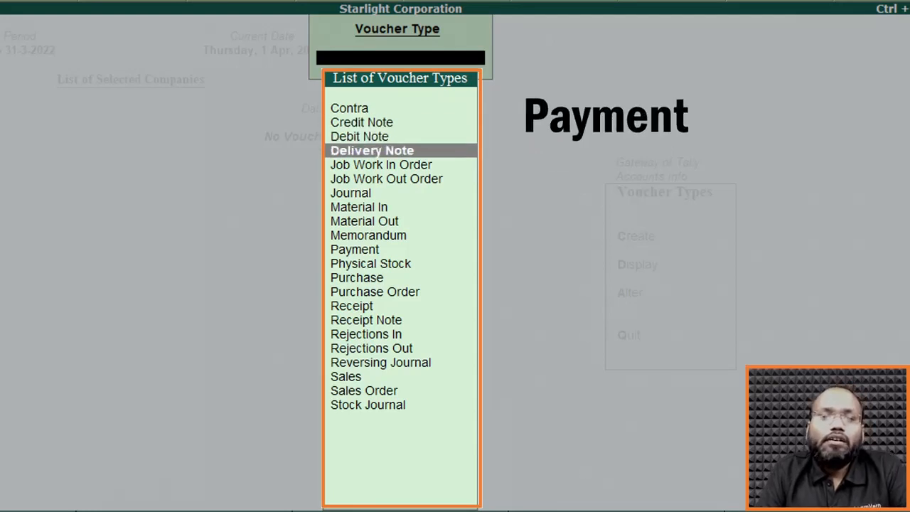
pyautogui.press('Down')
pyautogui.press('Down')
pyautogui.press('Down')
pyautogui.press('Down')
pyautogui.press('Down')
pyautogui.press('Down')
pyautogui.press('Down')
pyautogui.press('Down')
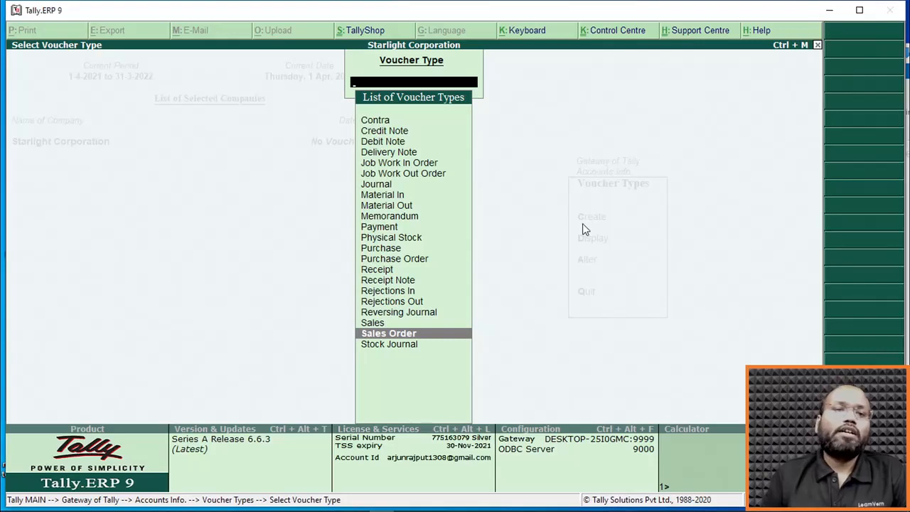
# Leave the voucher type list and the Accounts Info. options to return to the Gateway of Tally.
pyautogui.press('Escape')
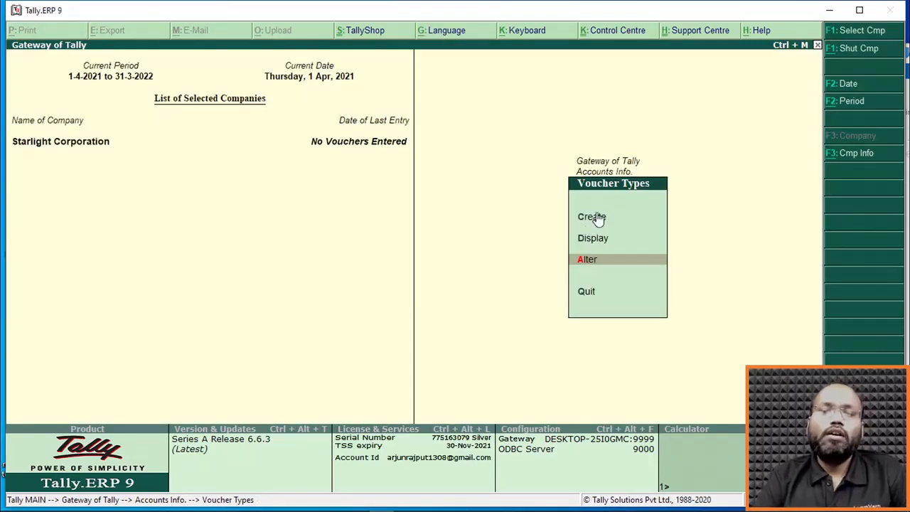
pyautogui.press('Escape')
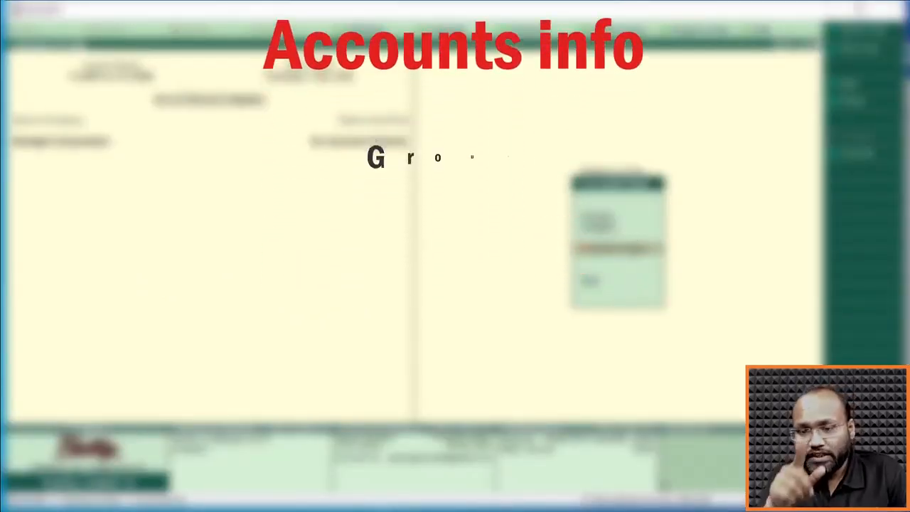
pyautogui.press('Escape')
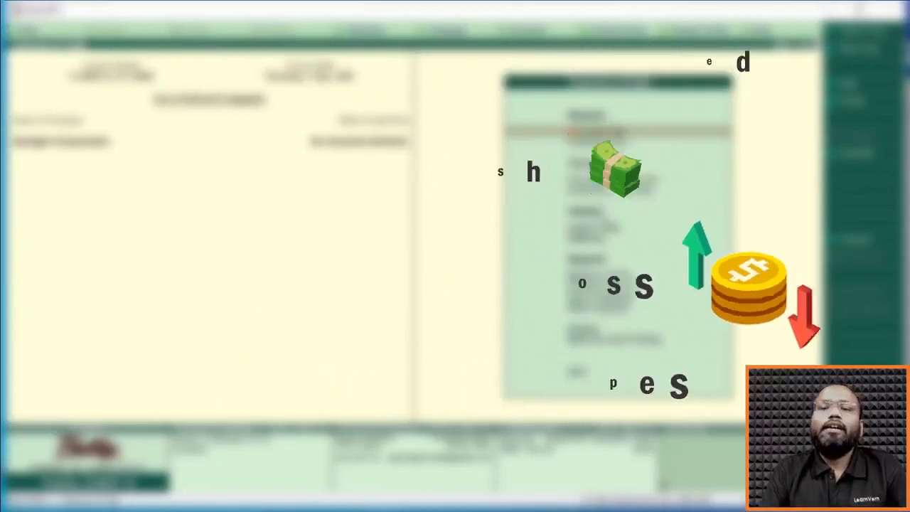
# Look through the Inventory Info. options from Stock Groups to Copy Allocation Details and return to the Gateway of Tally.
pyautogui.press('Down')
pyautogui.press('Return')
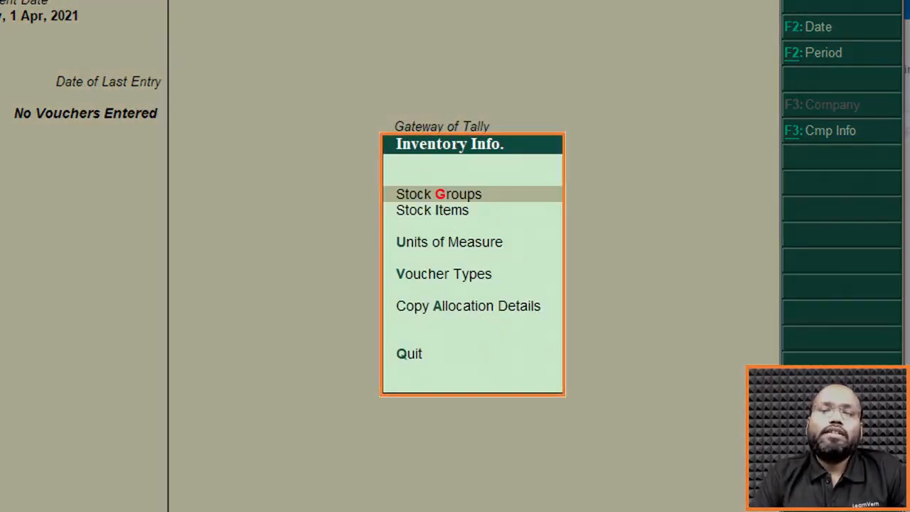
pyautogui.press('Down')
pyautogui.press('Down')
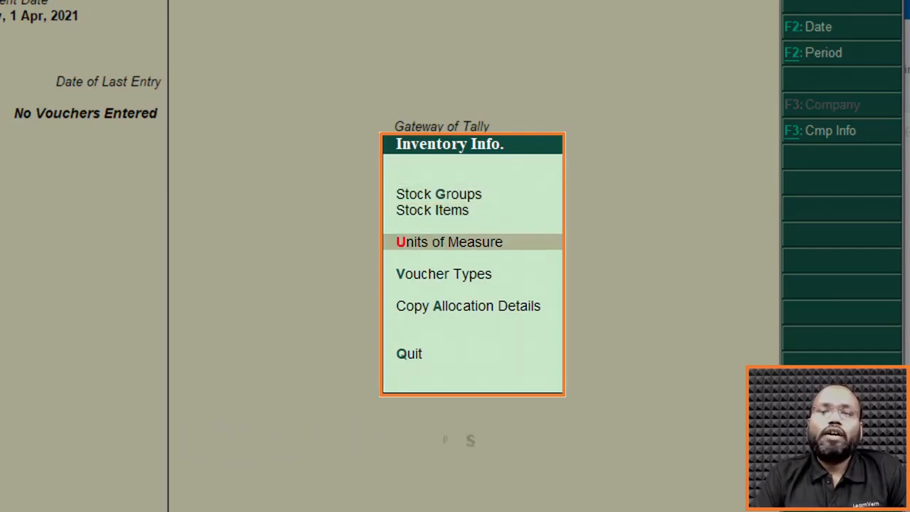
pyautogui.press('Down')
pyautogui.press('Down')
pyautogui.press('Down')
pyautogui.press('Up')
pyautogui.press('Up')
pyautogui.press('Up')
pyautogui.press('Up')
pyautogui.press('Up')
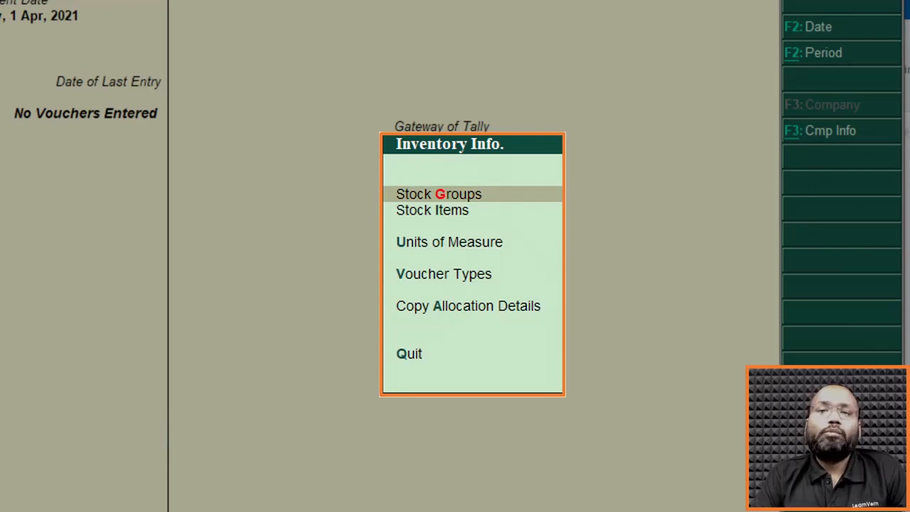
pyautogui.press('Down')
pyautogui.press('Down')
pyautogui.press('Down')
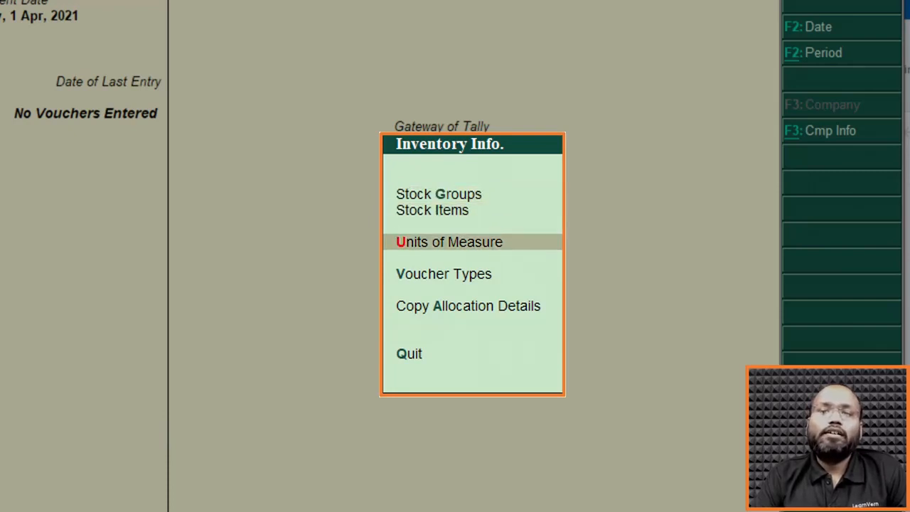
pyautogui.press('Up')
pyautogui.press('Down')
pyautogui.press('Down')
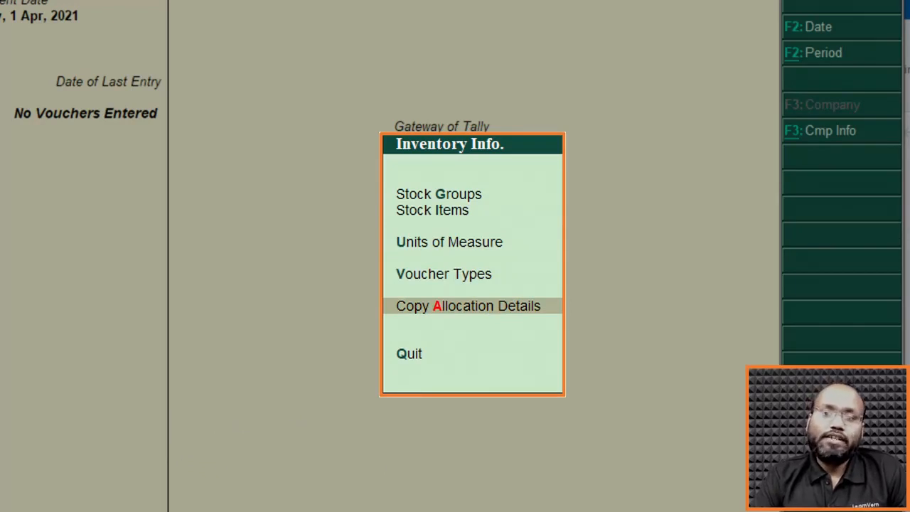
pyautogui.press('Escape')
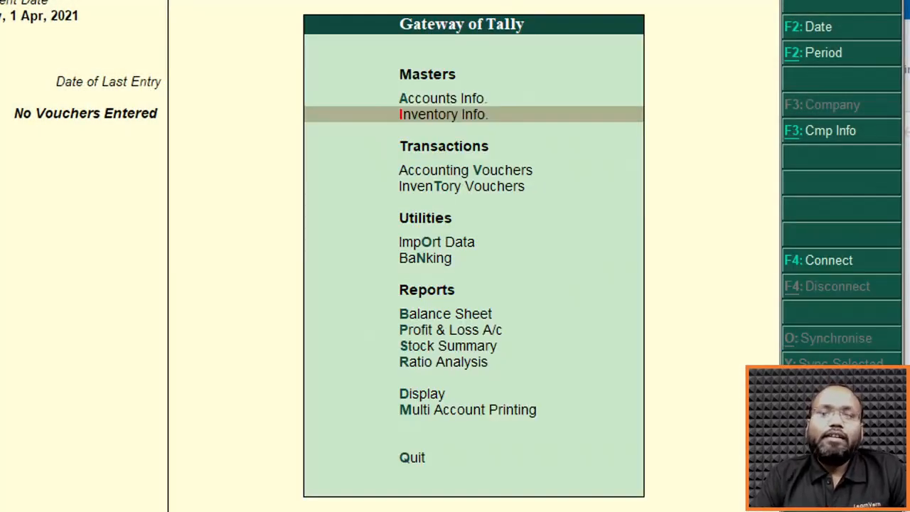
# Open Accounting Vouchers and go through the Payment, Contra, Receipt, Journal, Sales and Purchase voucher screens in turn.
pyautogui.press('Down')
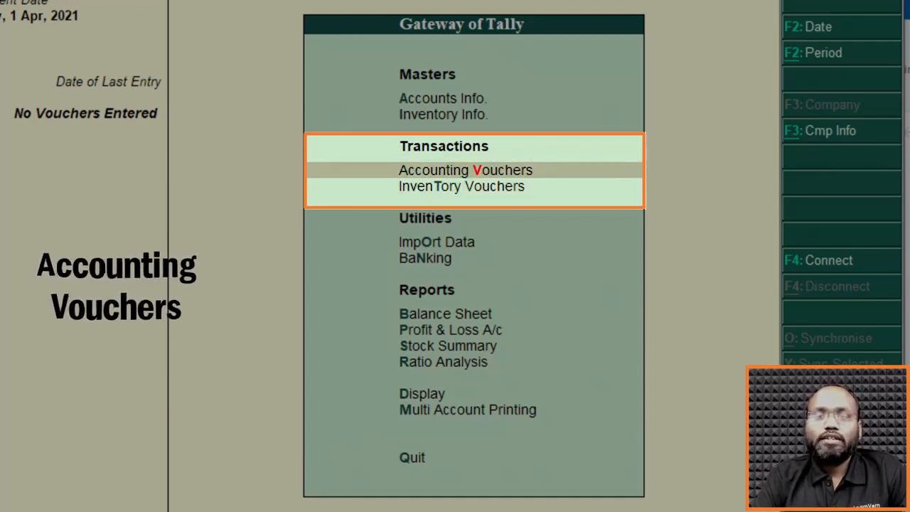
pyautogui.press('Down')
pyautogui.press('Up')
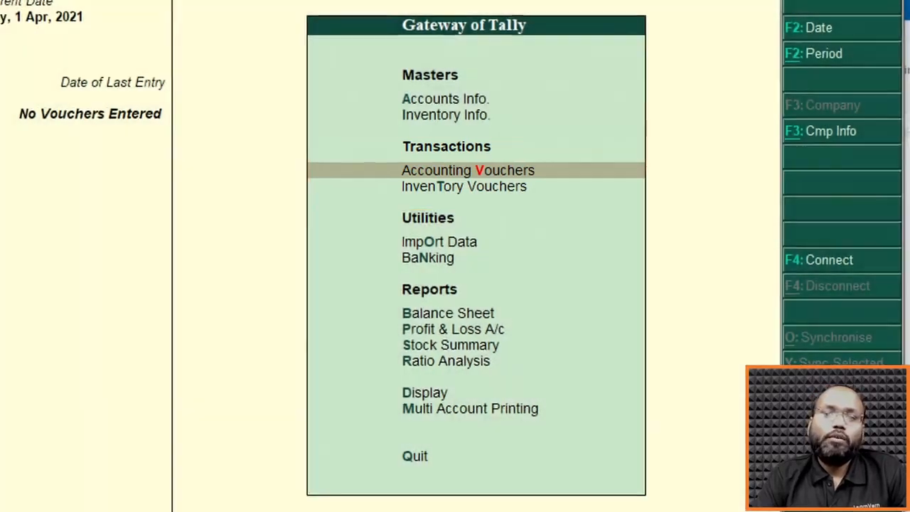
pyautogui.press('Return')
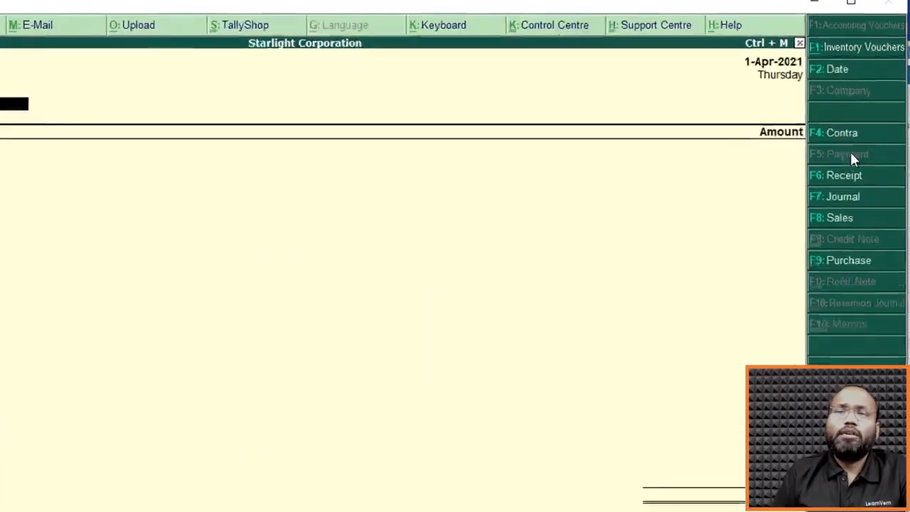
pyautogui.press('F4')
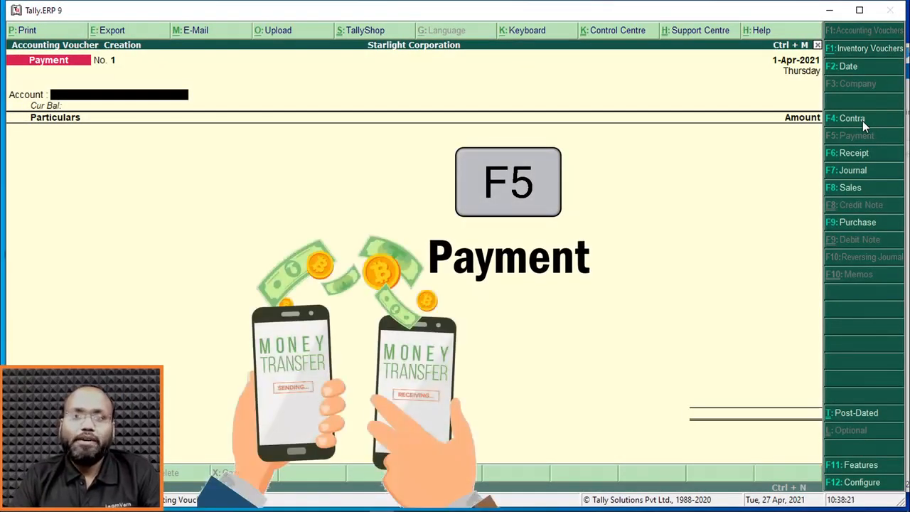
pyautogui.press('F6')
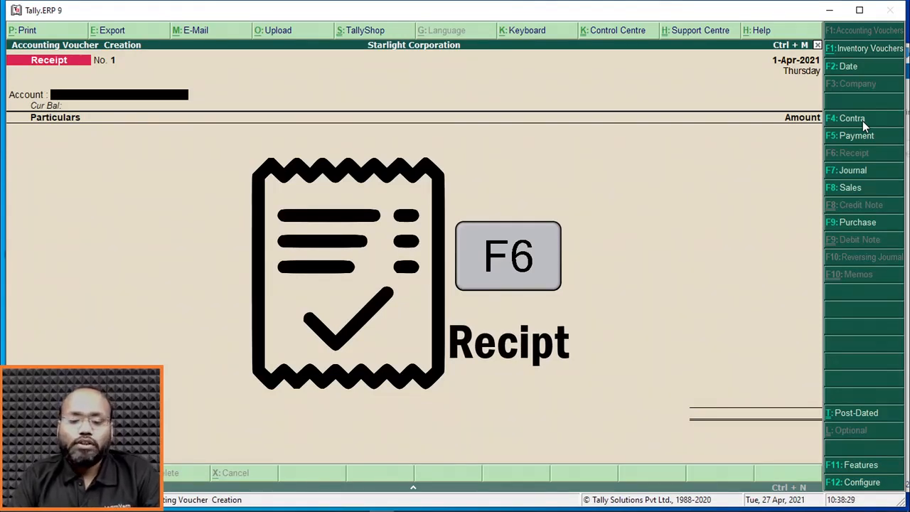
pyautogui.press('F7')
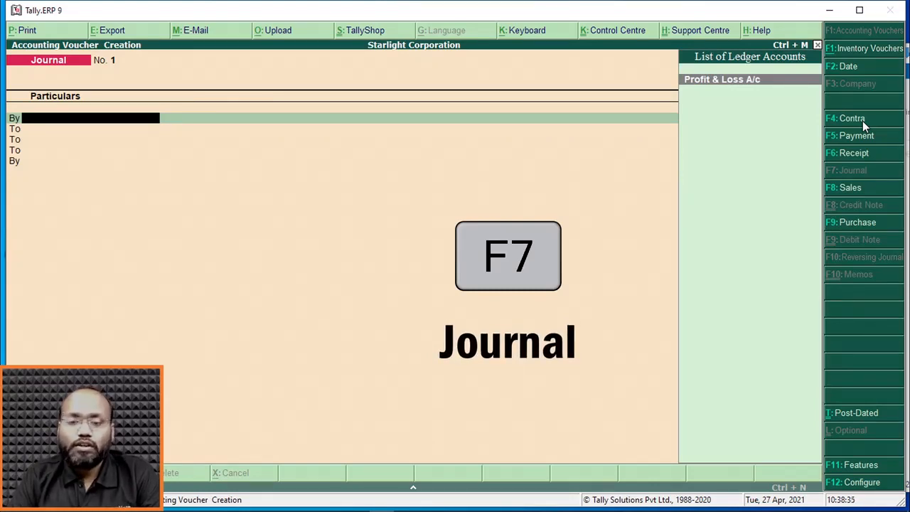
pyautogui.press('F8')
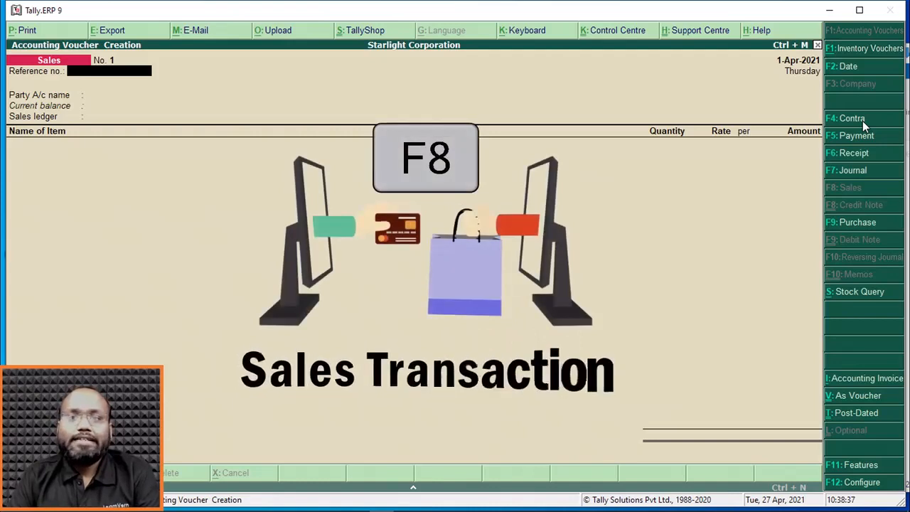
pyautogui.press('F9')
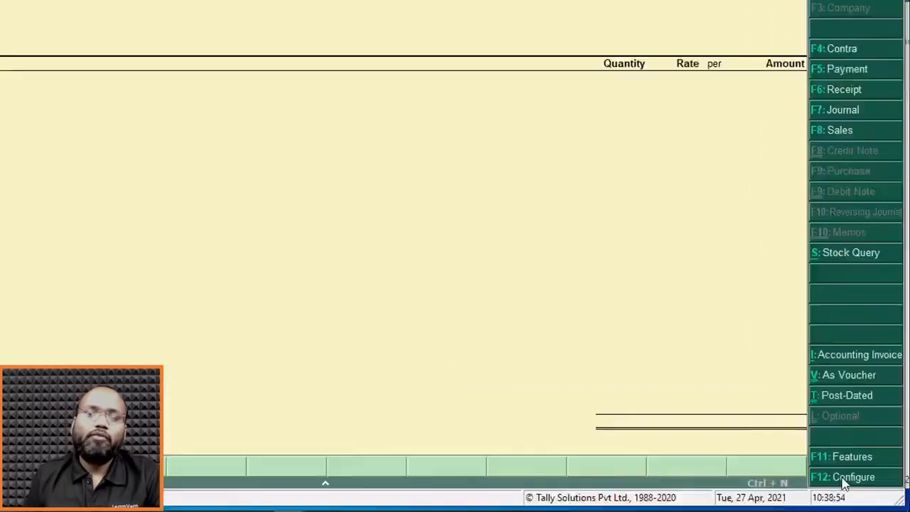
# Review the Purchase Invoice Standard Configuration, close it and leave the purchase voucher for the Gateway of Tally.
pyautogui.click(811, 465)
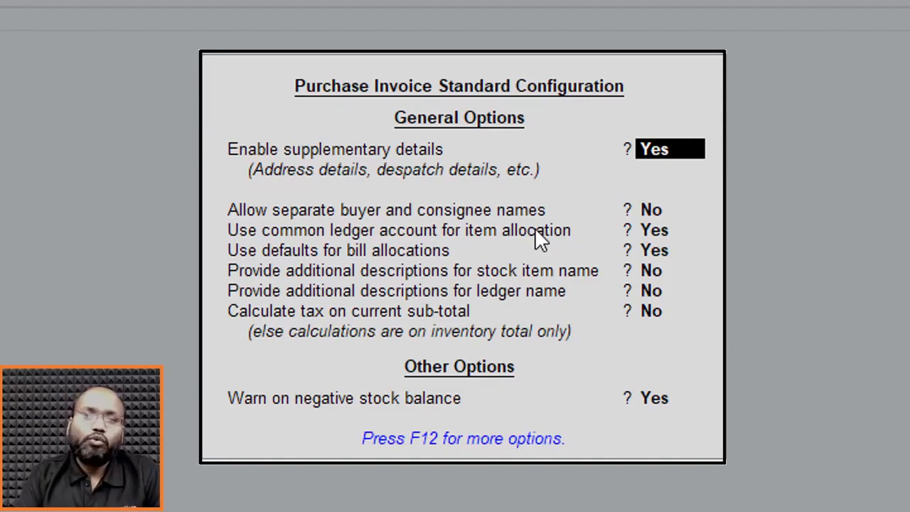
pyautogui.press('BackSpace')
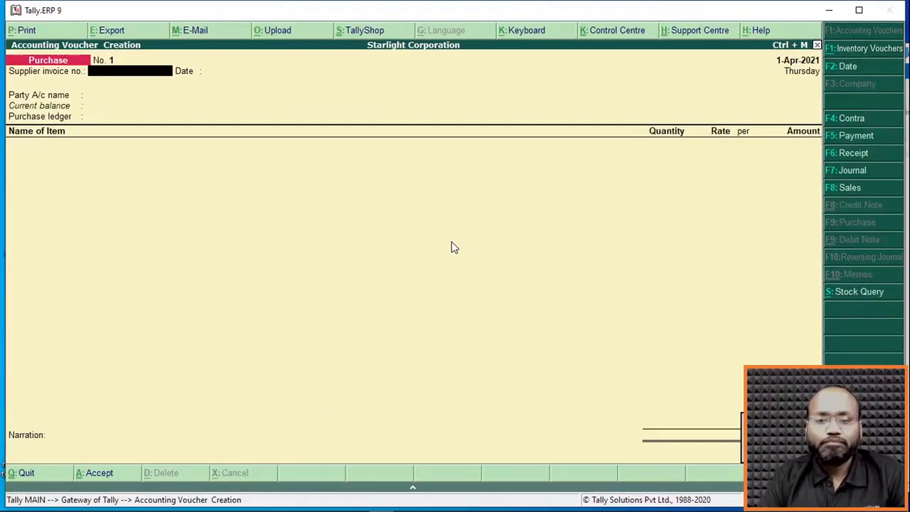
pyautogui.press('Escape')
# Open Inventory Vouchers and switch to the Physical Stock voucher.
pyautogui.press('Down')
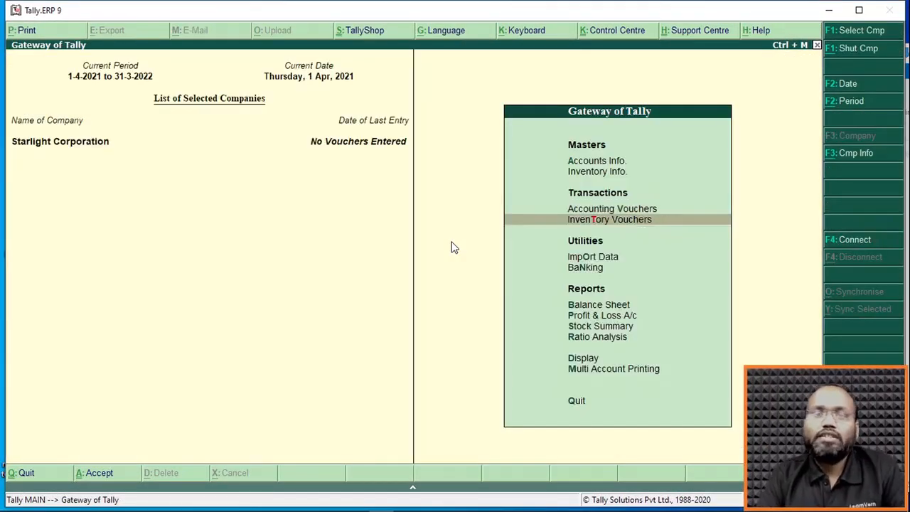
pyautogui.press('Return')
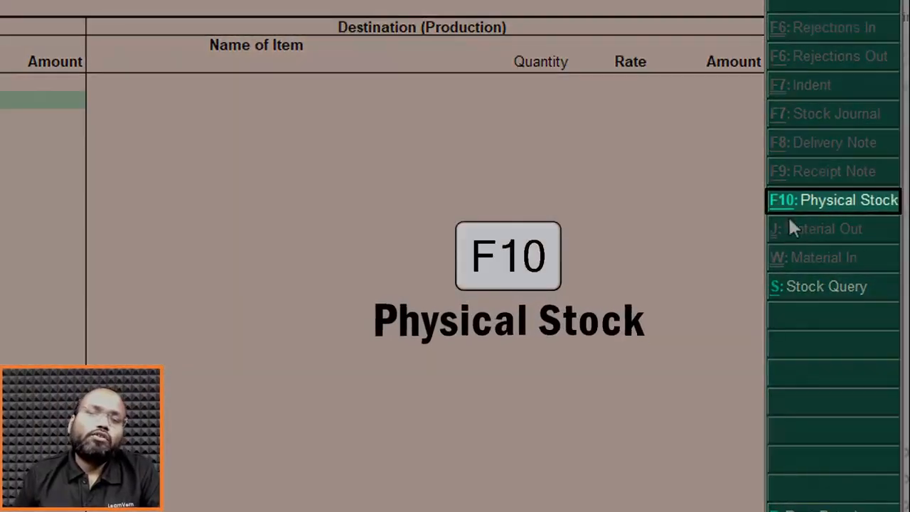
pyautogui.click(813, 209)
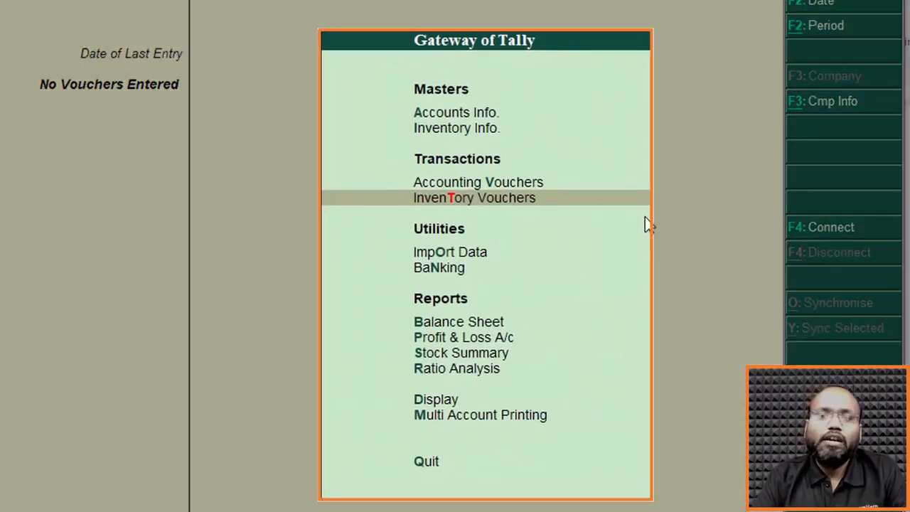
# Look over the Masters, Transactions, Utilities and Reports entries of the Gateway of Tally and their highlighted letters.
pyautogui.press('Up')
pyautogui.press('Up')
pyautogui.press('Up')
pyautogui.press('Down')
pyautogui.press('Down')
pyautogui.press('Down')
pyautogui.press('Down')
pyautogui.press('Down')
pyautogui.press('Down')
pyautogui.press('Down')
pyautogui.press('Down')
pyautogui.press('Down')
pyautogui.press('Up')
pyautogui.press('Up')
pyautogui.press('Up')
pyautogui.press('Up')
pyautogui.press('Up')
pyautogui.press('Up')
pyautogui.press('Up')
pyautogui.press('Up')
pyautogui.press('Up')
pyautogui.press('Down')
pyautogui.press('Down')
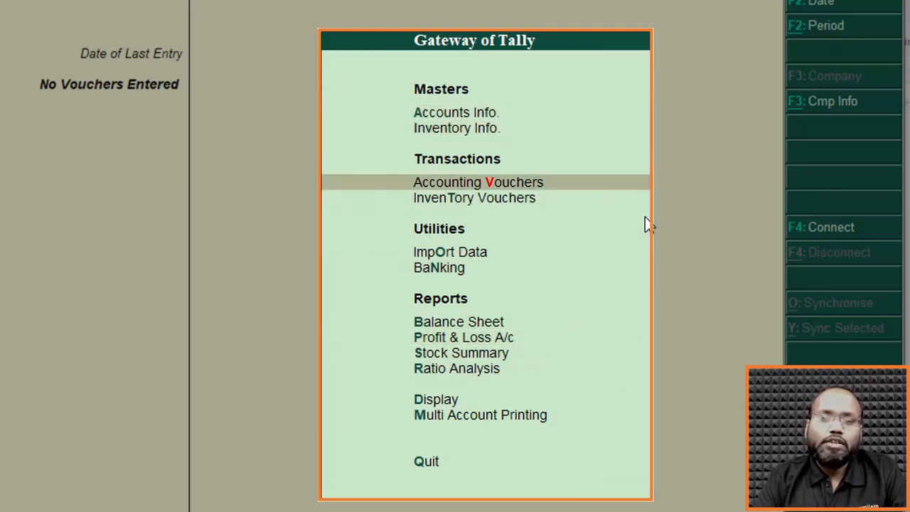
pyautogui.press('Down')
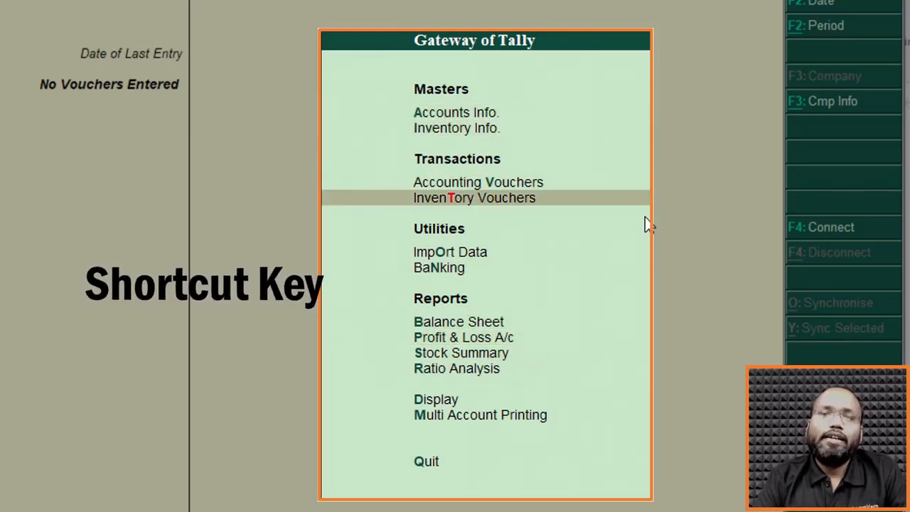
pyautogui.press('Down')
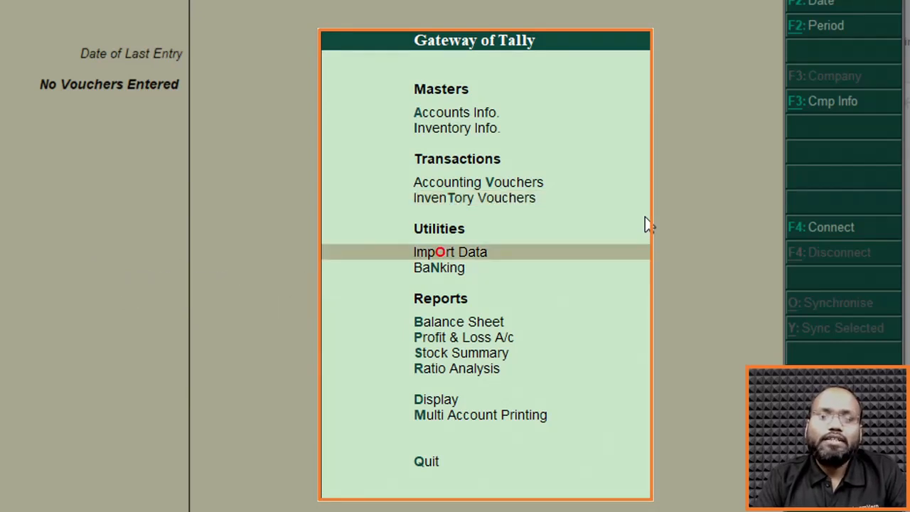
pyautogui.press('Up')
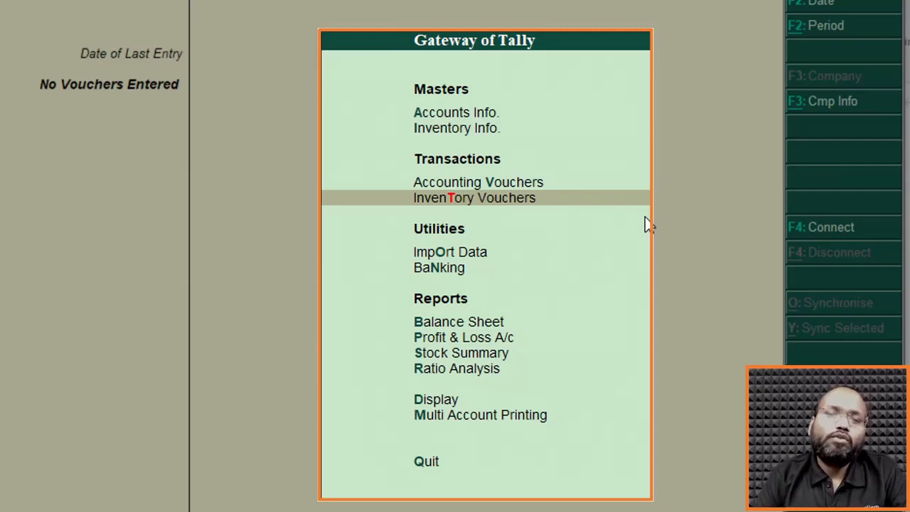
pyautogui.press('Up')
pyautogui.press('Up')
pyautogui.press('Up')
pyautogui.press('Down')
pyautogui.press('Down')
pyautogui.press('Down')
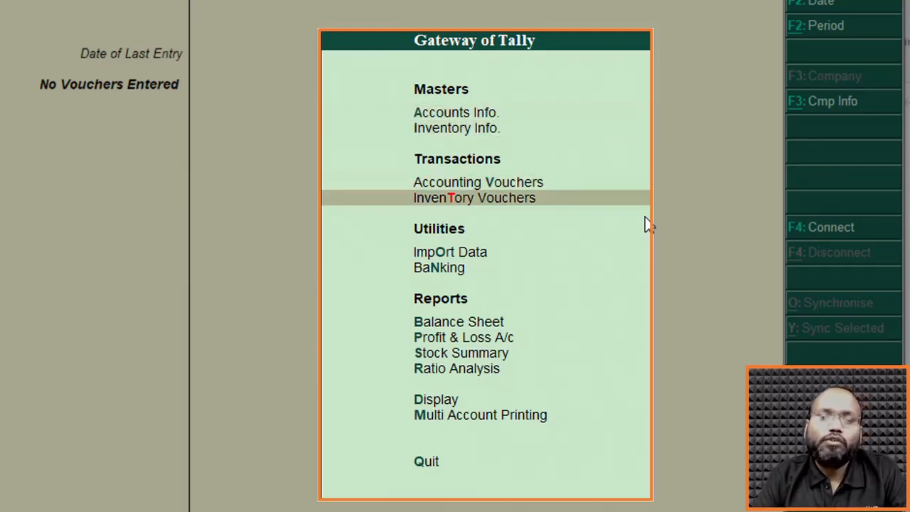
# Open Accounting Vouchers and Accounts Info. in turn directly from the Gateway of Tally, returning to it after each.
pyautogui.press('Up')
pyautogui.press('v')
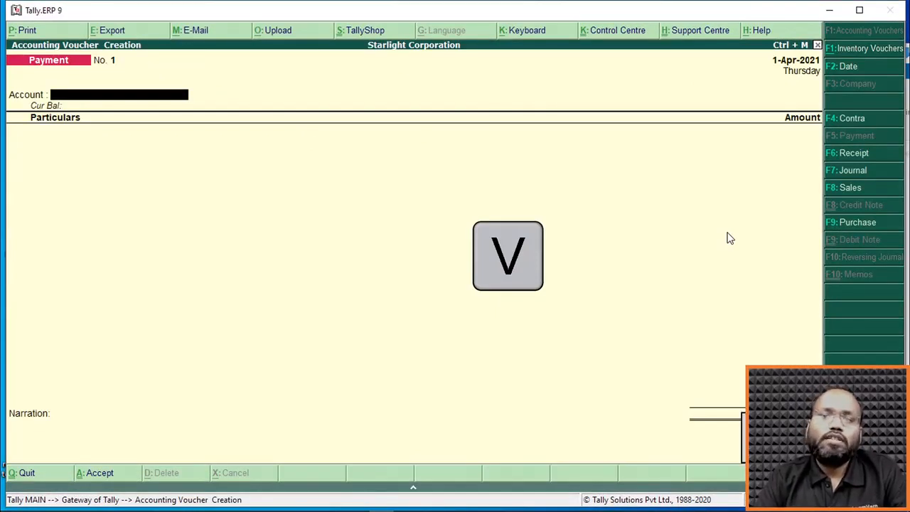
pyautogui.press('Escape')
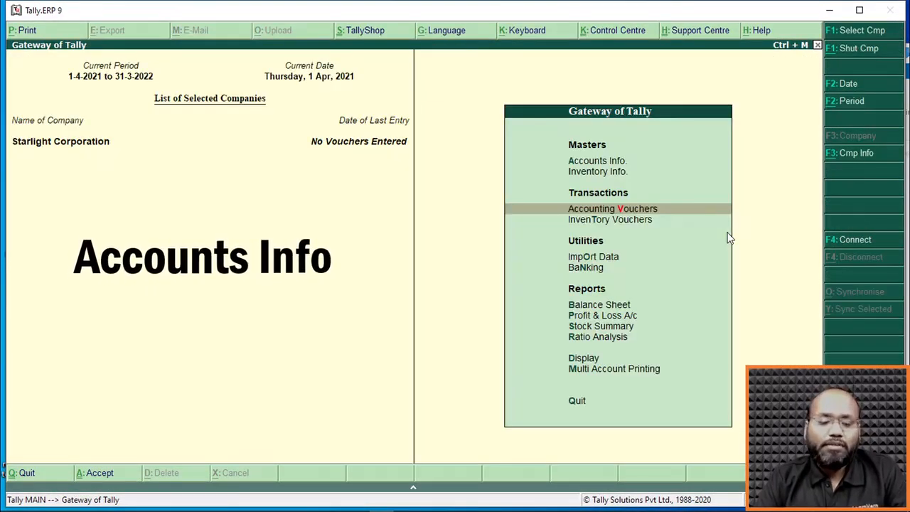
pyautogui.press('a')
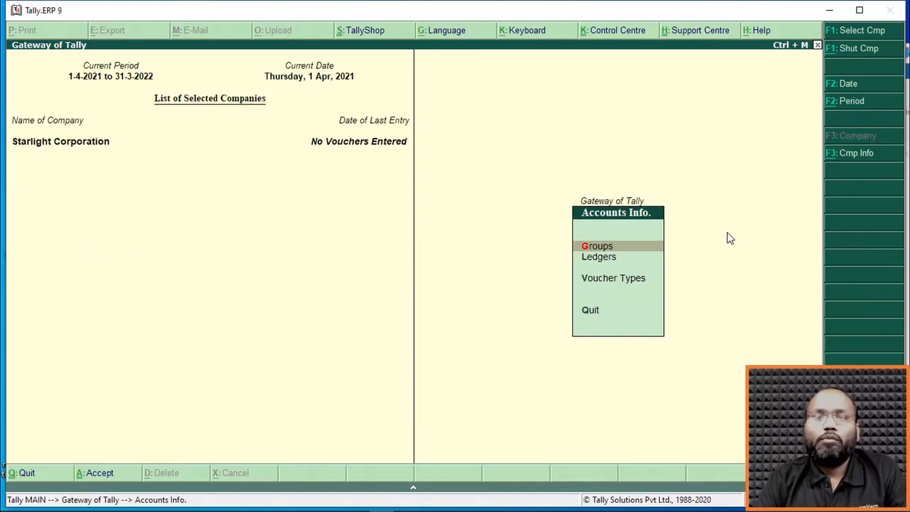
pyautogui.press('Escape')
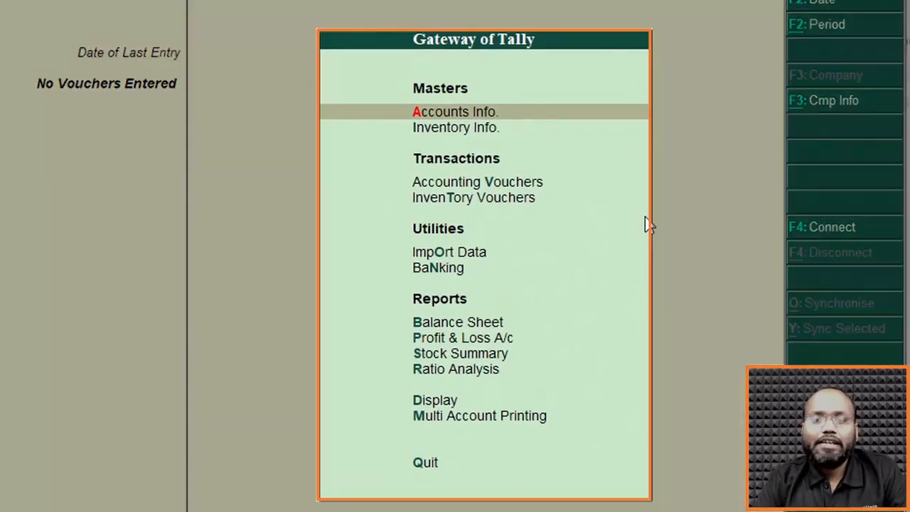
# Examine the Utilities entries Import Data and Banking and the Reports entries Balance Sheet and Profit & Loss A/c.
pyautogui.press('Down')
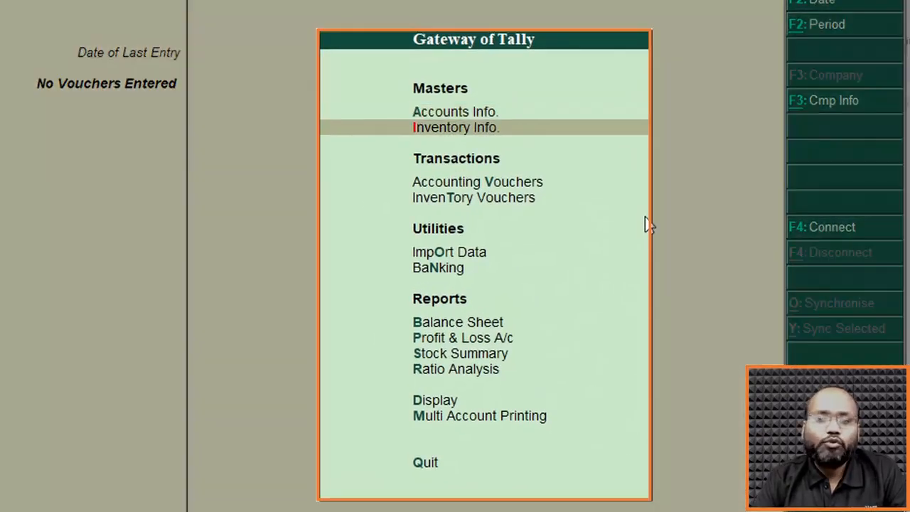
pyautogui.press('Down')
pyautogui.press('Down')
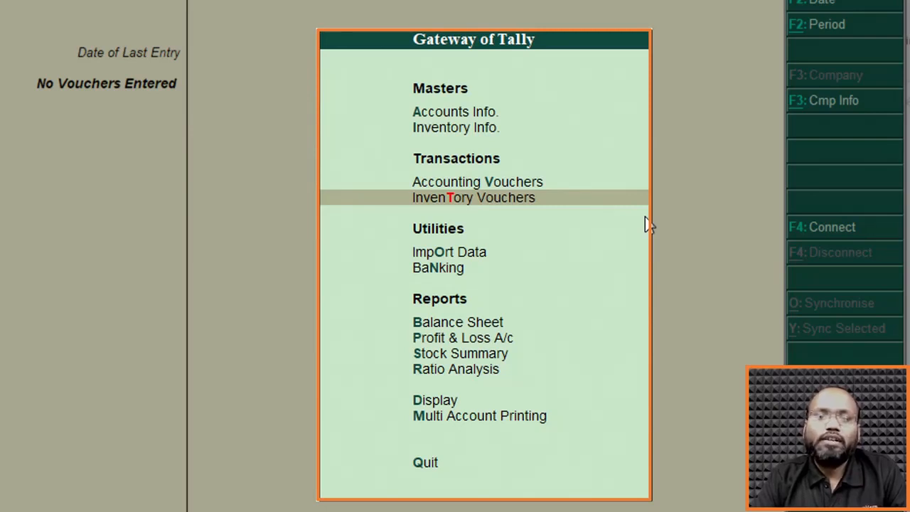
pyautogui.press('Down')
pyautogui.press('Down')
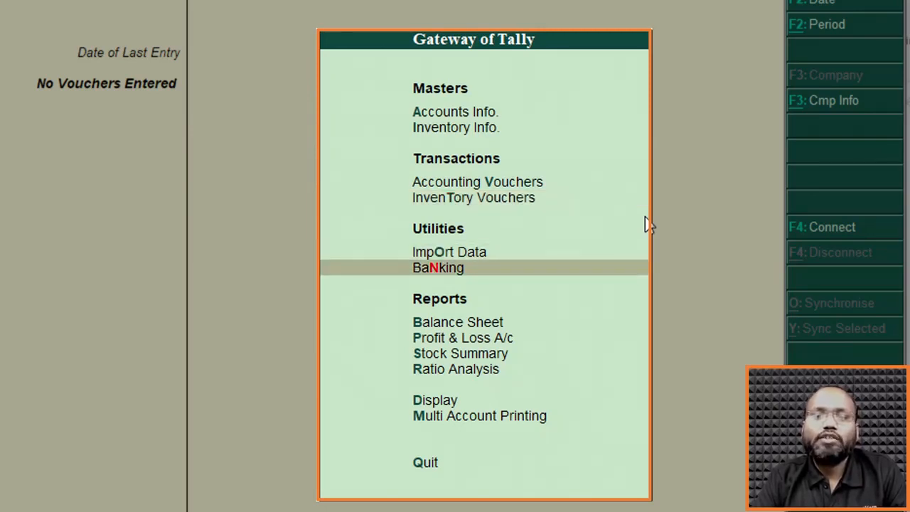
pyautogui.press('Up')
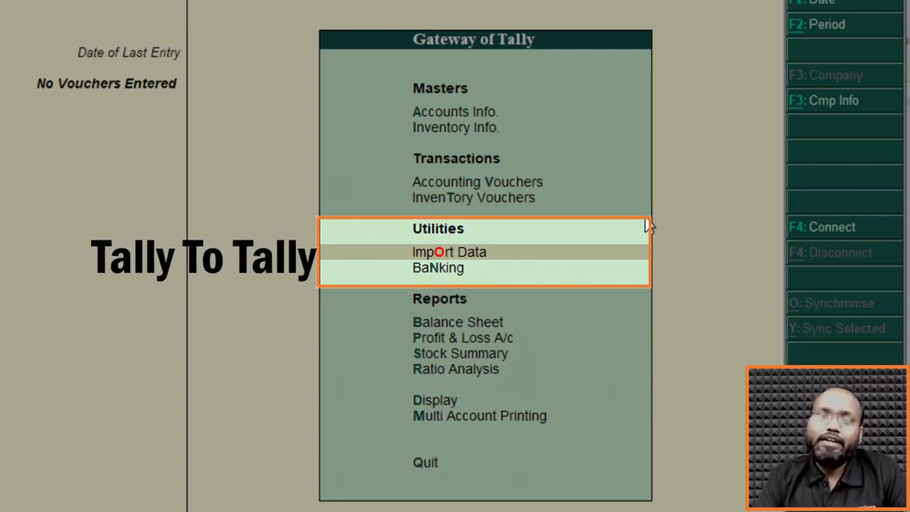
pyautogui.press('Down')
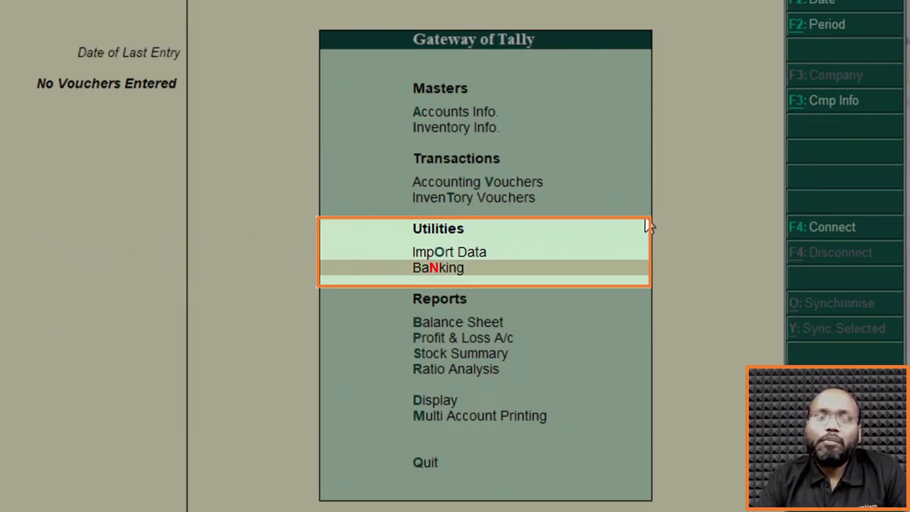
pyautogui.press('Down')
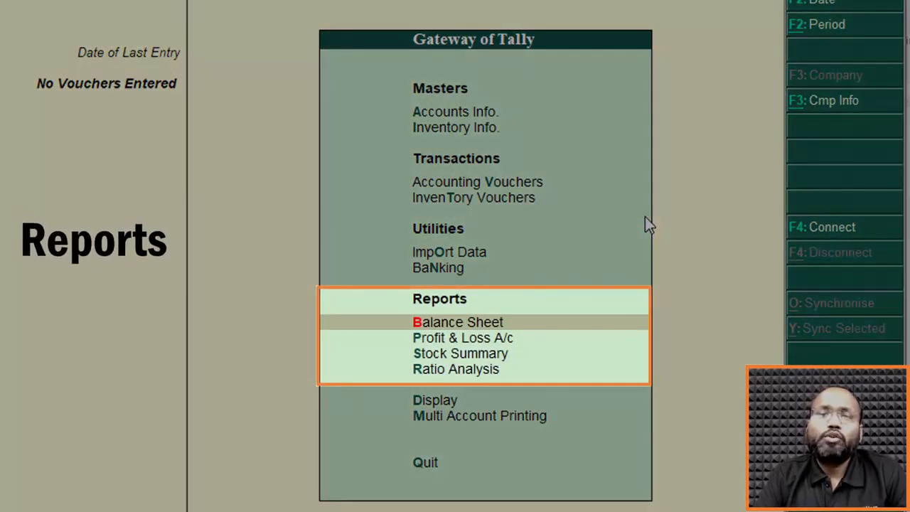
pyautogui.press('Down')
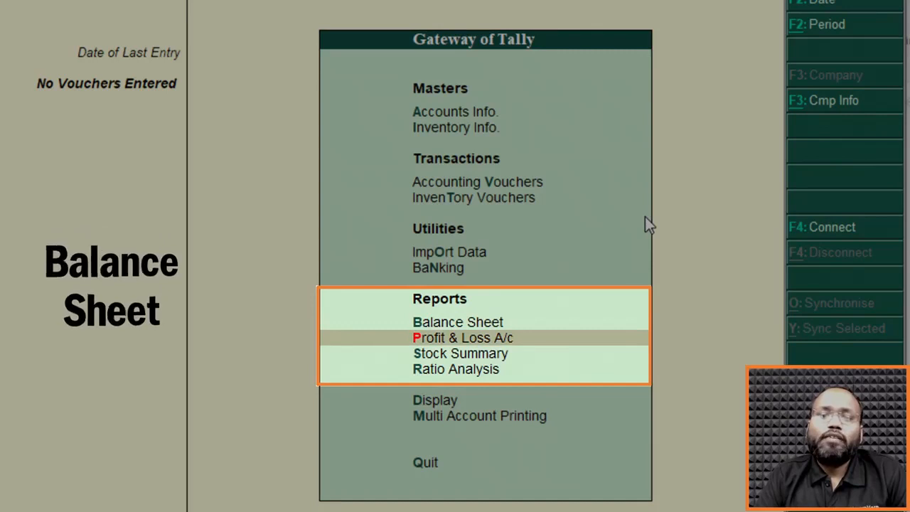
pyautogui.press('Up')
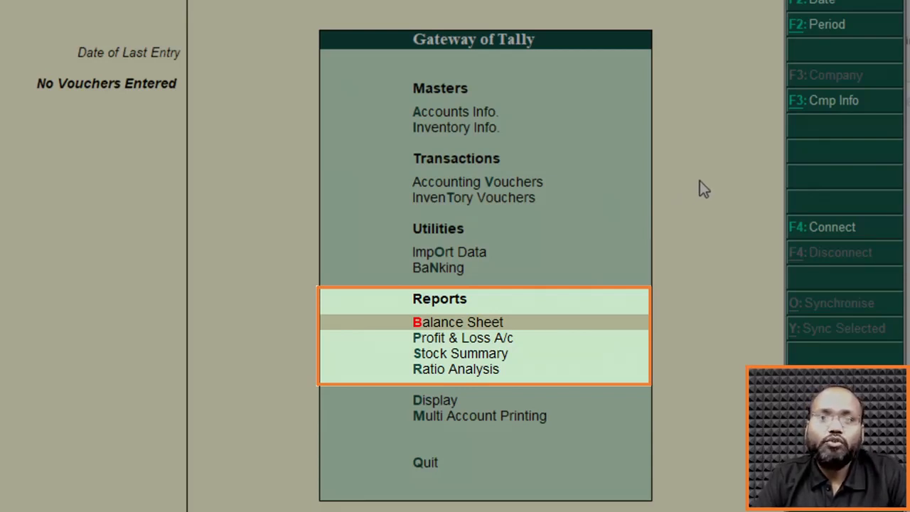
# Look over the Reports entries Profit & Loss A/c, Stock Summary and Ratio Analysis in the Gateway of Tally.
pyautogui.press('Down')
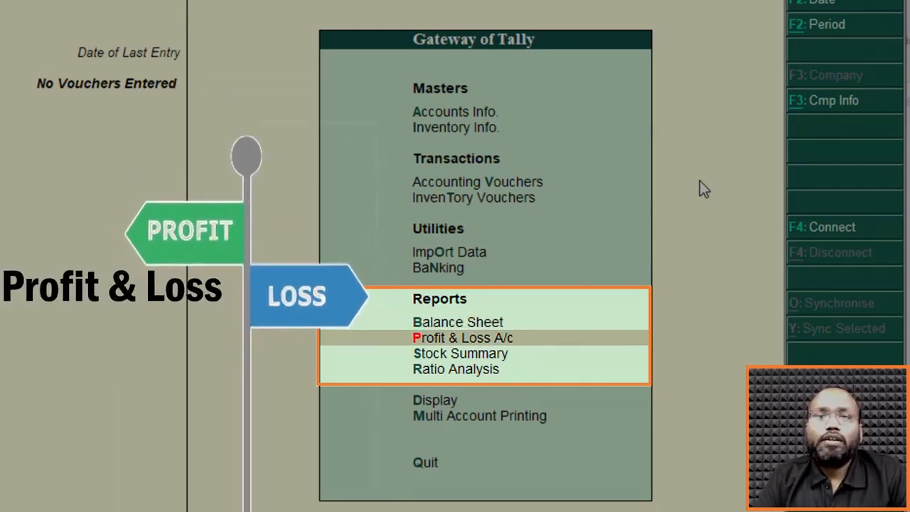
pyautogui.press('Down')
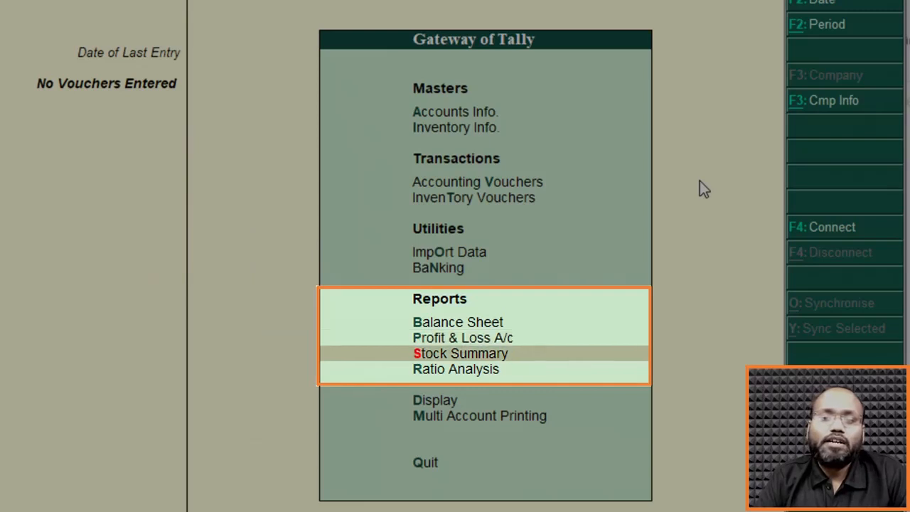
pyautogui.press('Down')
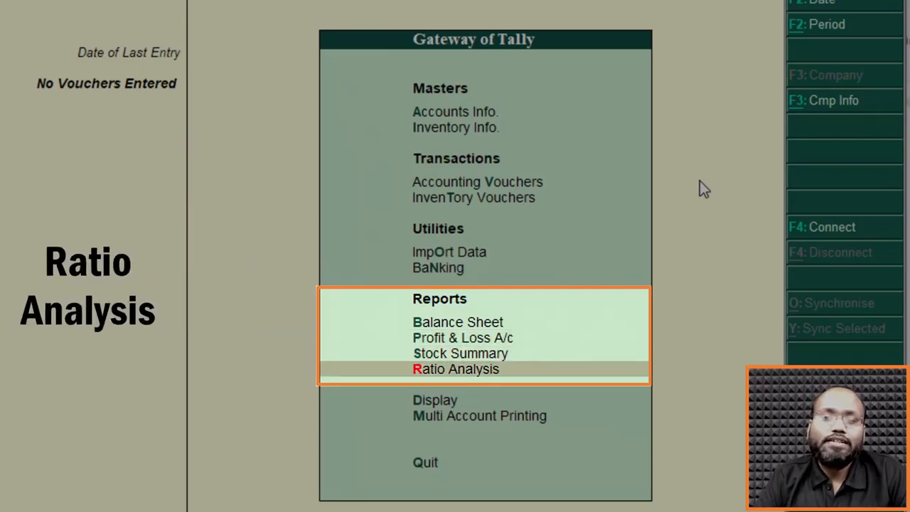
# Open Display and examine its report entries from Trial Balance to Statements of Inventory, returning to the Gateway of Tally.
pyautogui.press('Down')
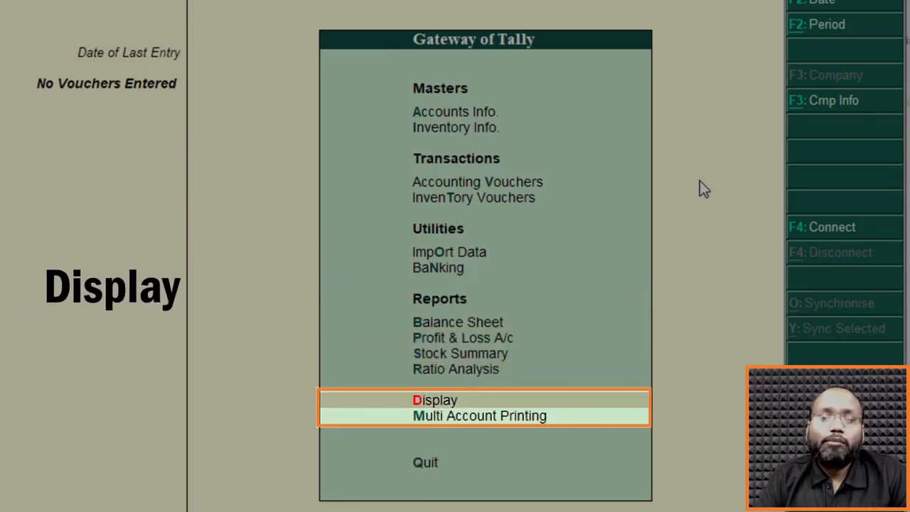
pyautogui.press('Return')
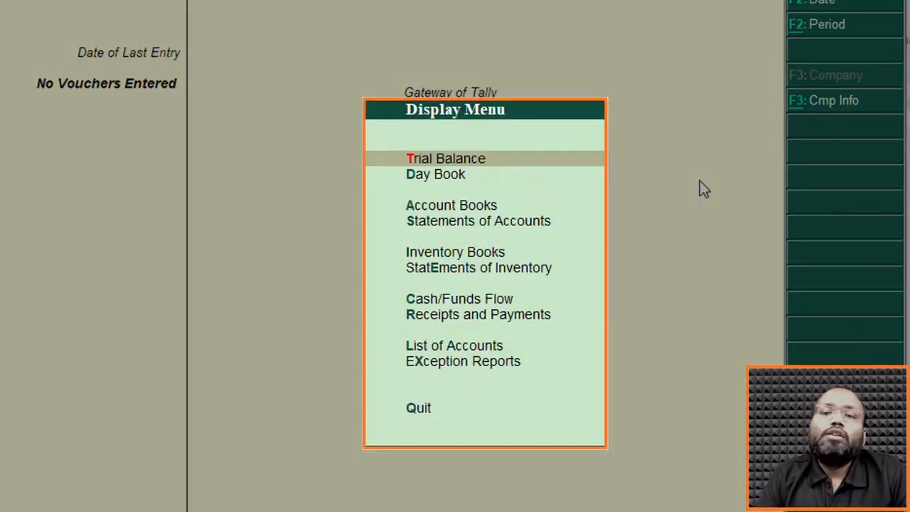
pyautogui.press('Down')
pyautogui.press('Down')
pyautogui.press('Down')
pyautogui.press('Down')
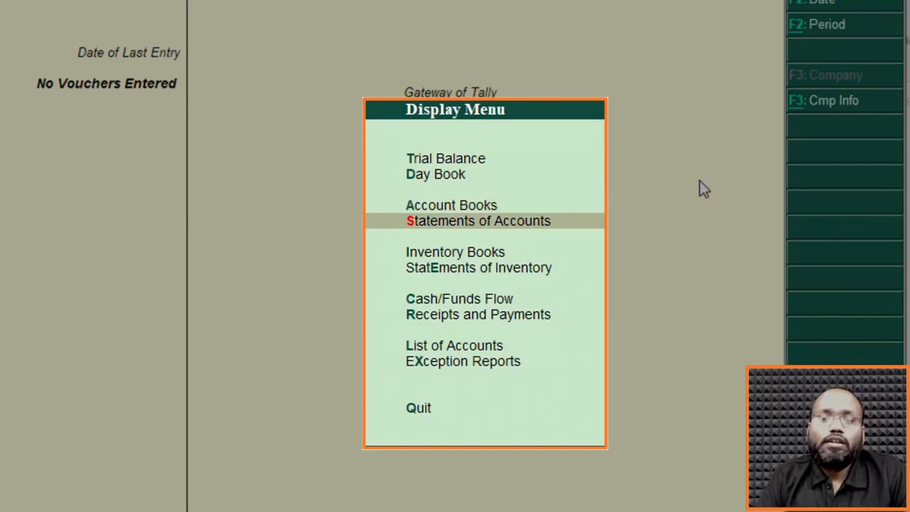
pyautogui.press('Up')
pyautogui.press('Up')
pyautogui.press('Up')
pyautogui.press('Down')
pyautogui.press('Down')
pyautogui.press('Down')
pyautogui.press('Down')
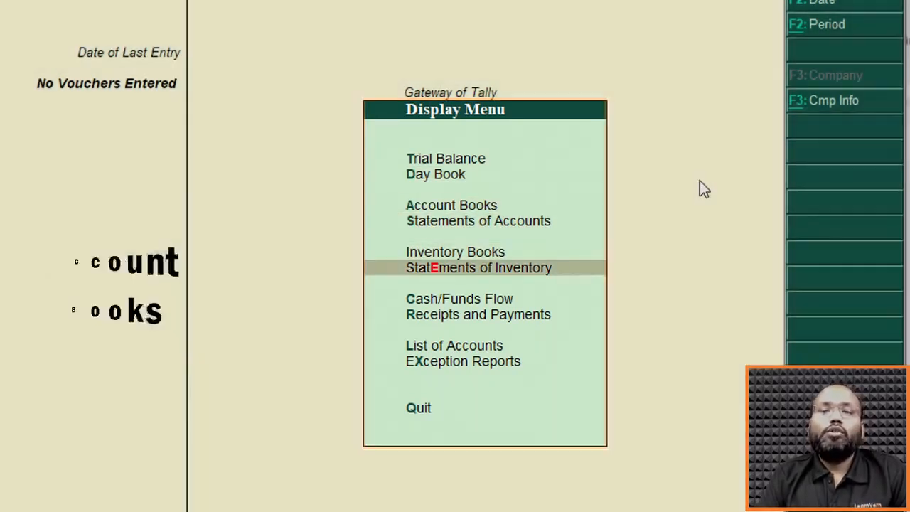
pyautogui.press('Escape')
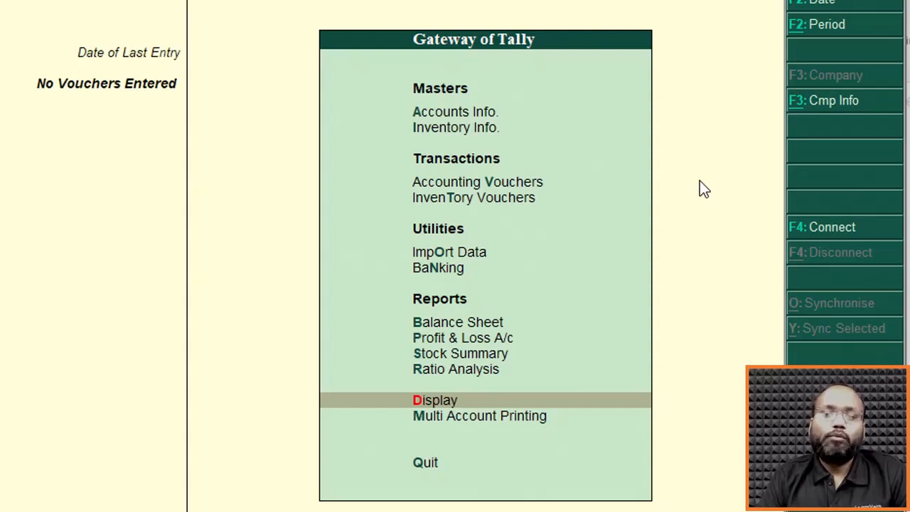
# Open Multi Account Printing to view its printing options, return to the Gateway of Tally and highlight Quit.
pyautogui.press('Down')
pyautogui.press('Return')
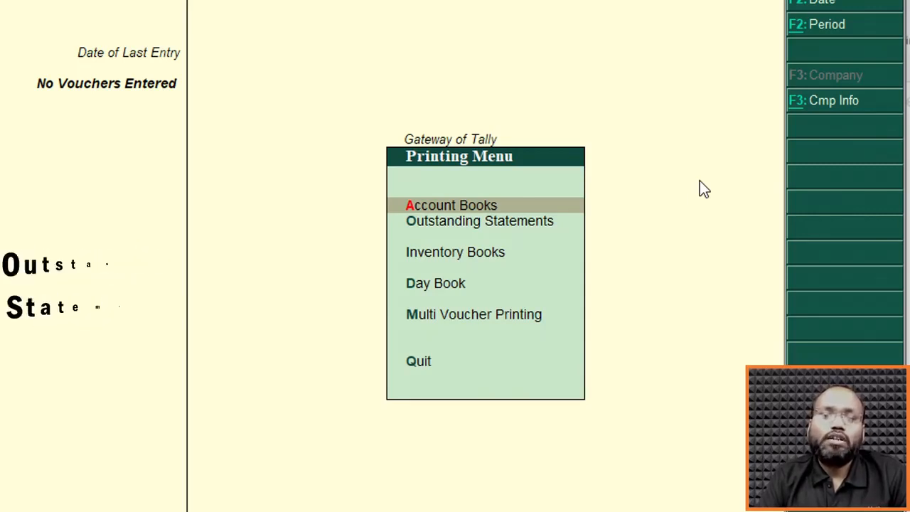
pyautogui.press('Escape')
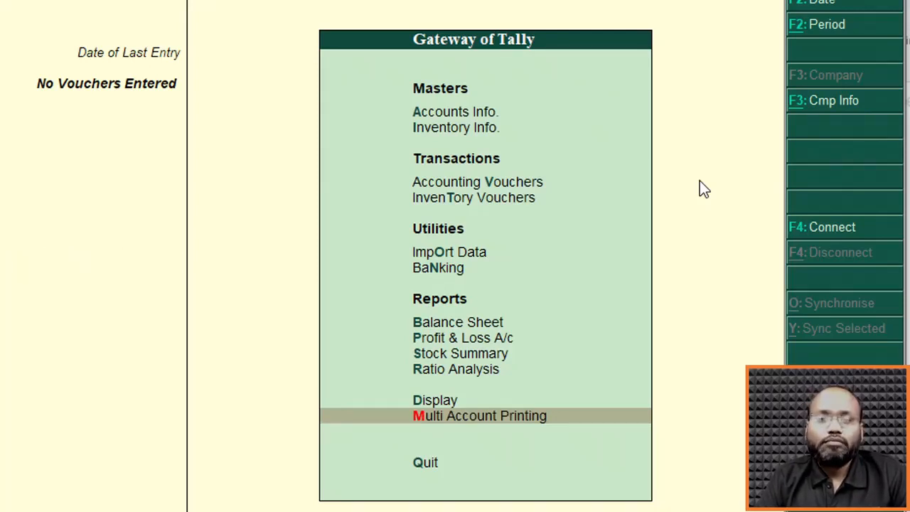
pyautogui.press('Down')
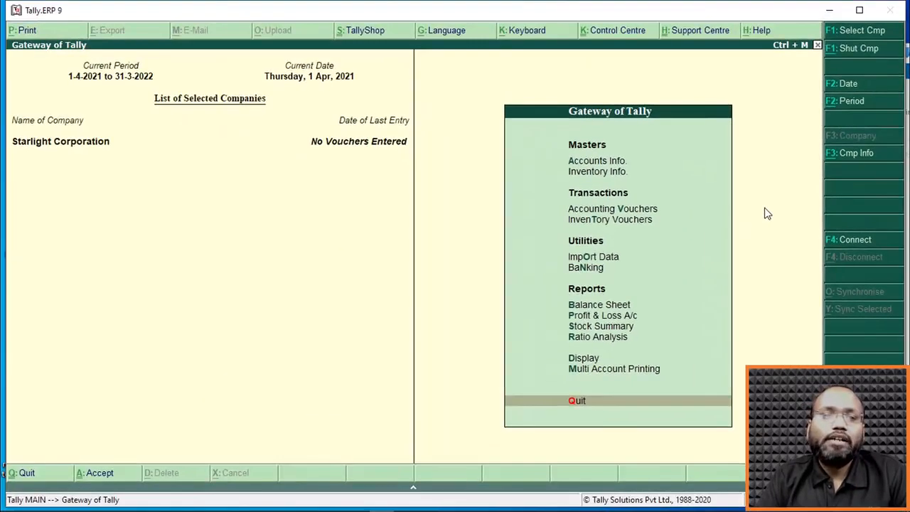